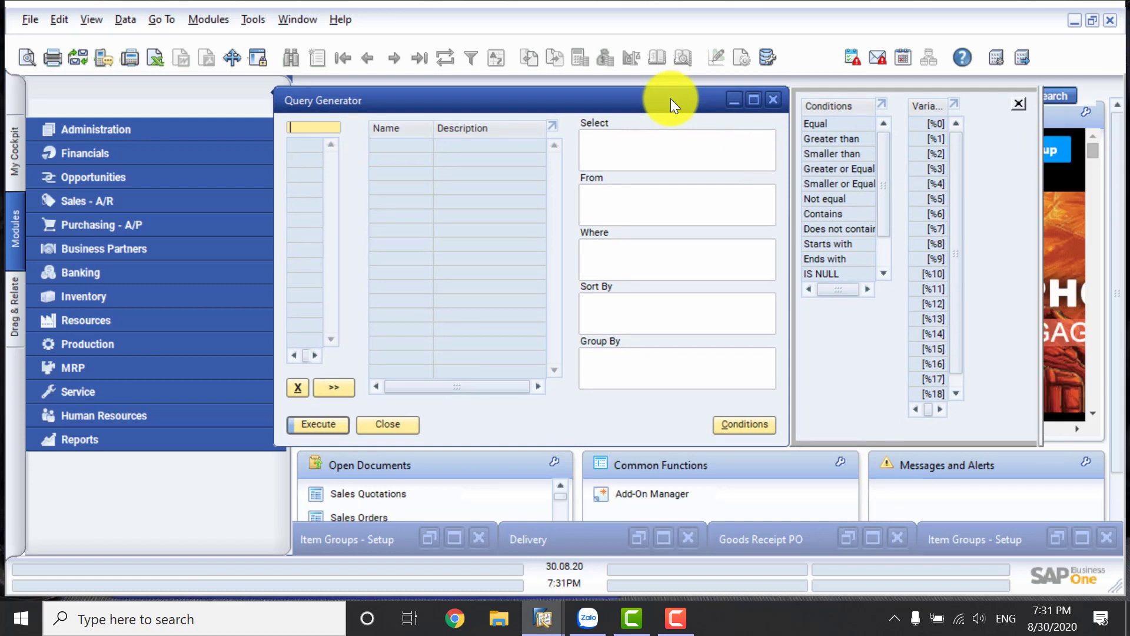
Close the first minimised Item Groups - Setup window and move the Query Generator window slightly lower.
drag(669, 98, 670, 109)
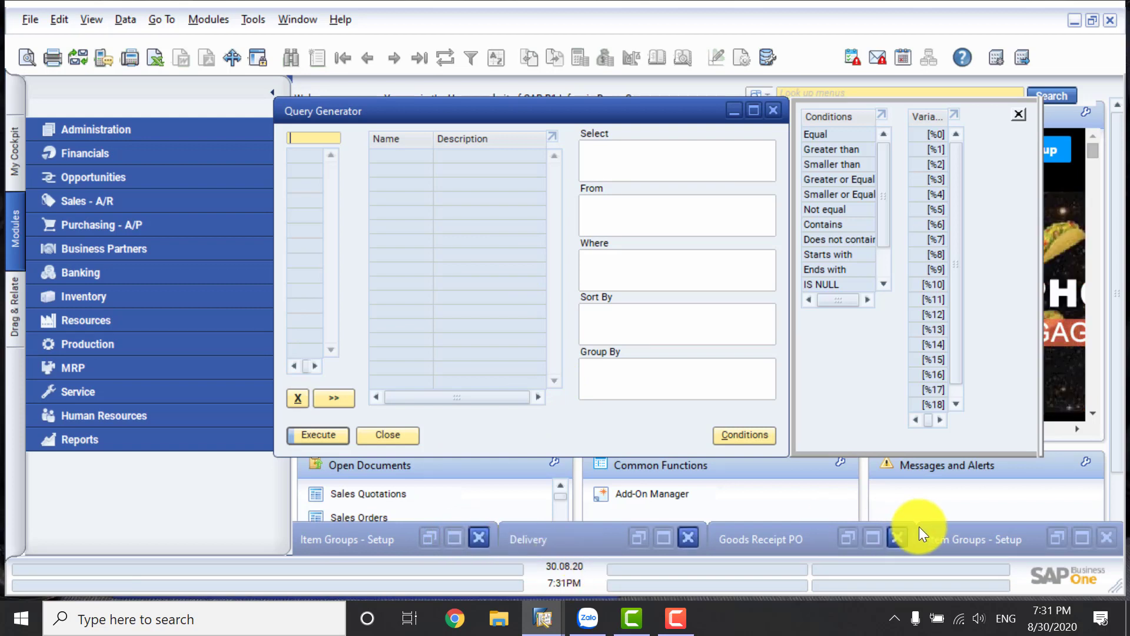
click(481, 536)
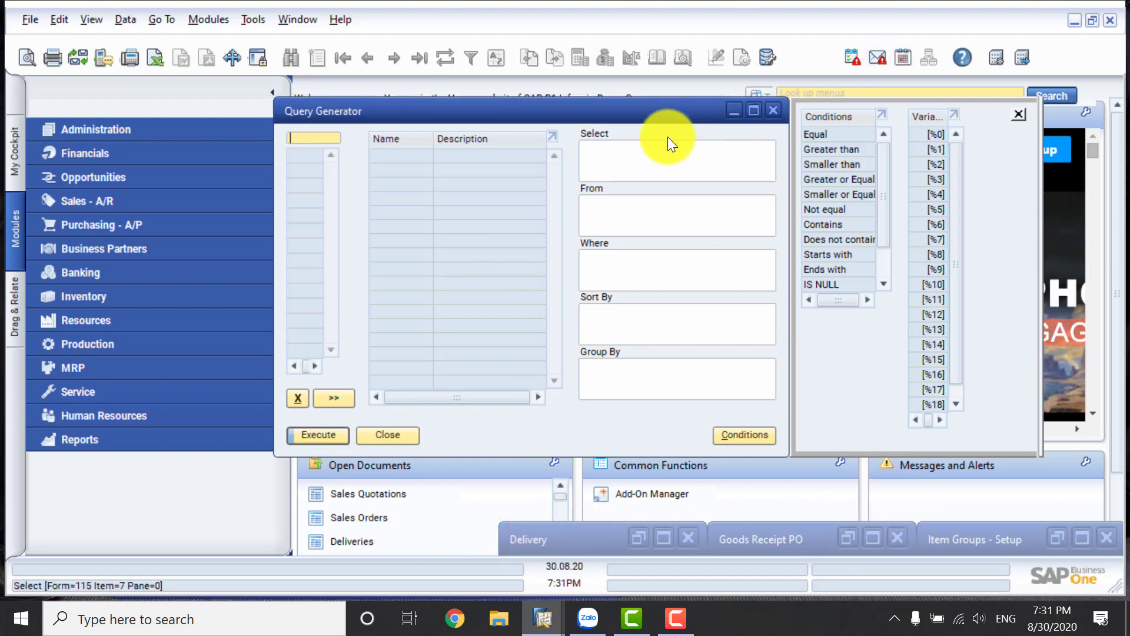
drag(665, 115, 665, 136)
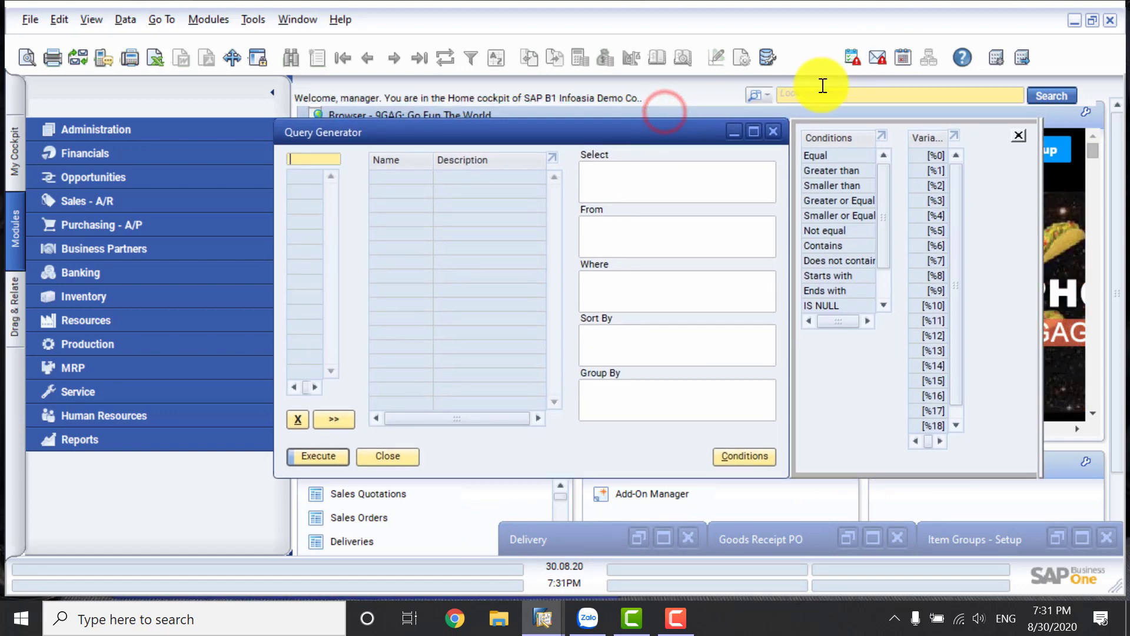
Display the WOOD_STOOL record in Item Master Data and check the System Information display option.
click(864, 94)
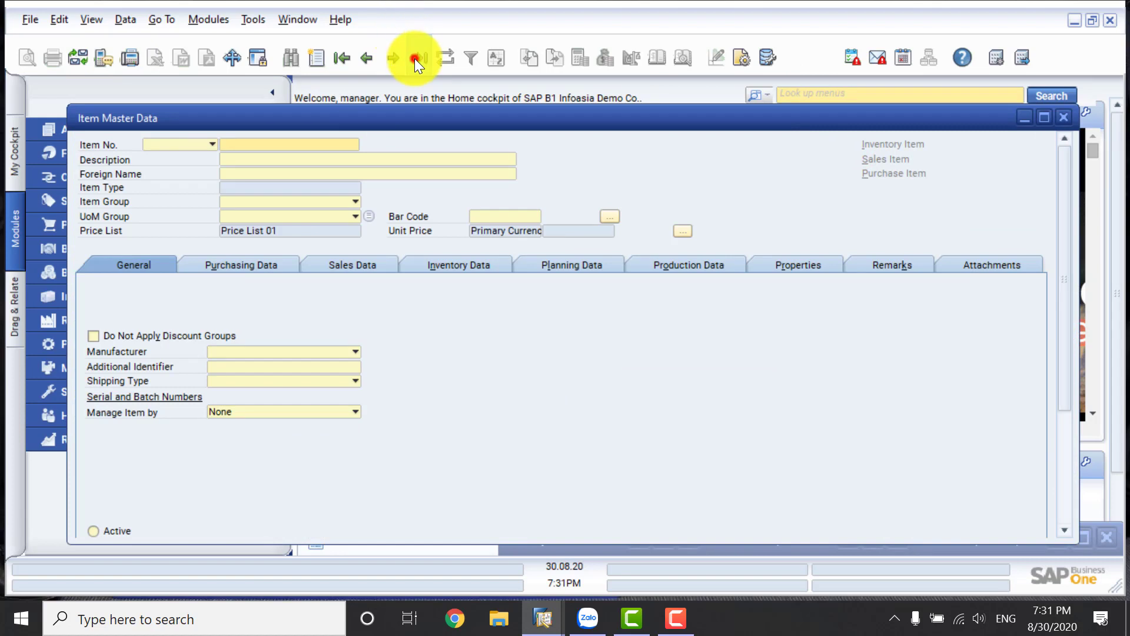
click(415, 58)
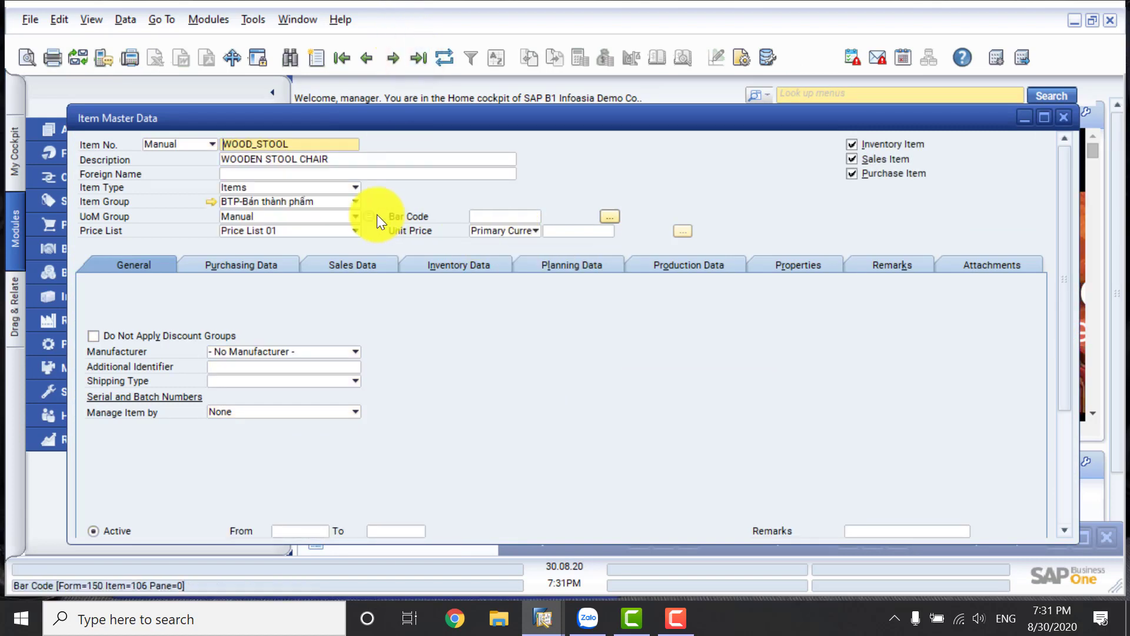
click(99, 18)
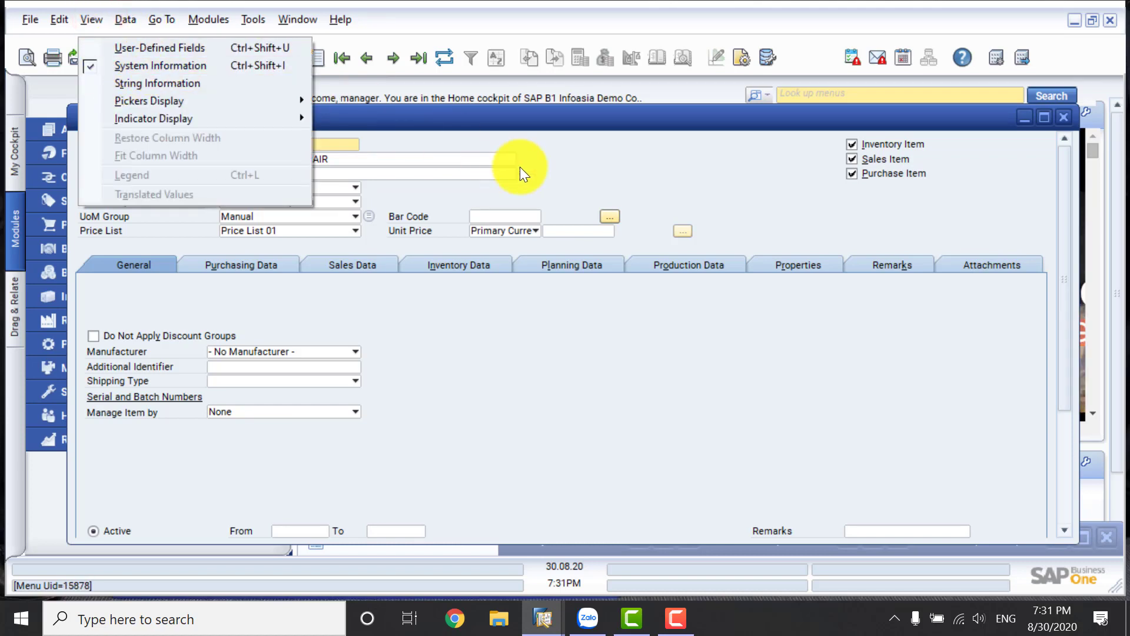
click(547, 172)
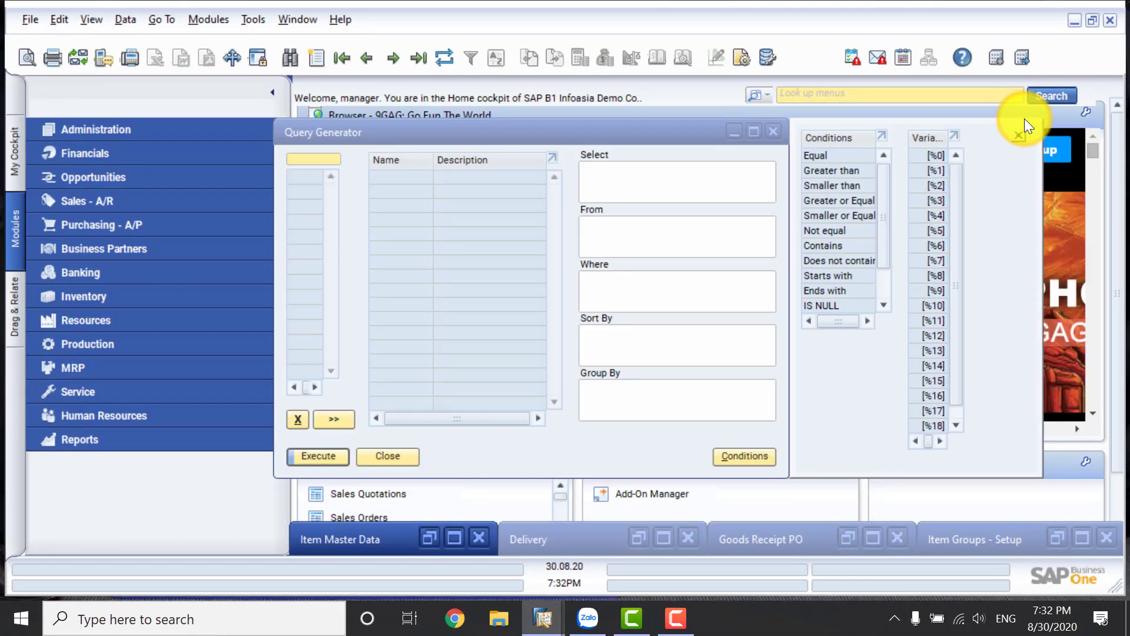
Add the OITM table to the query and select its ItemCode and ItemName fields.
click(292, 159)
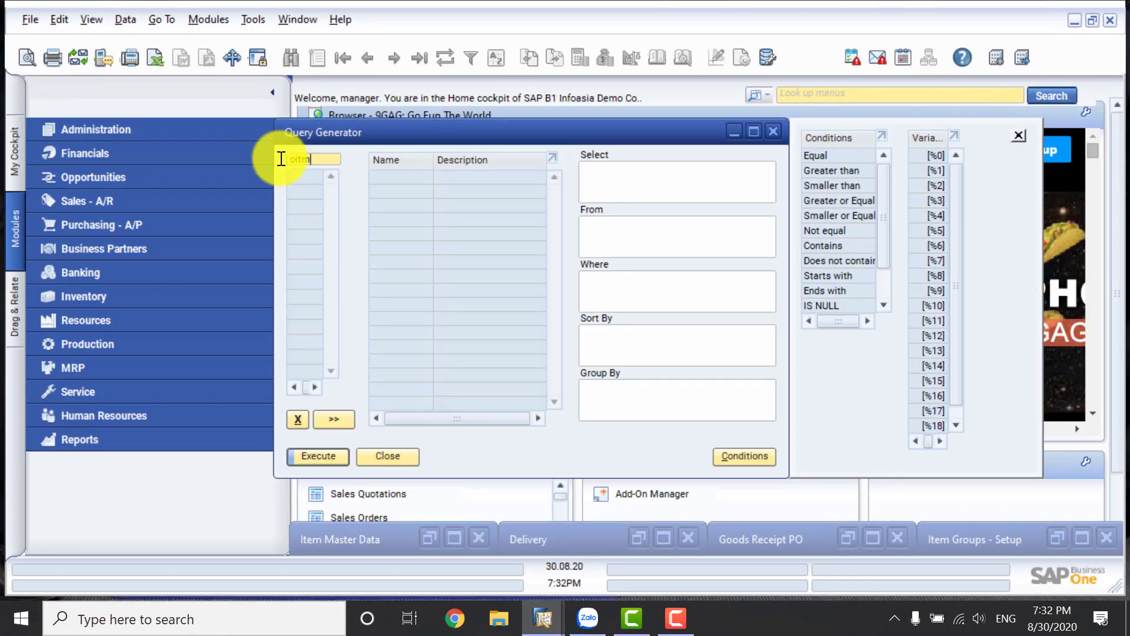
text(oitm)
key(Tab)
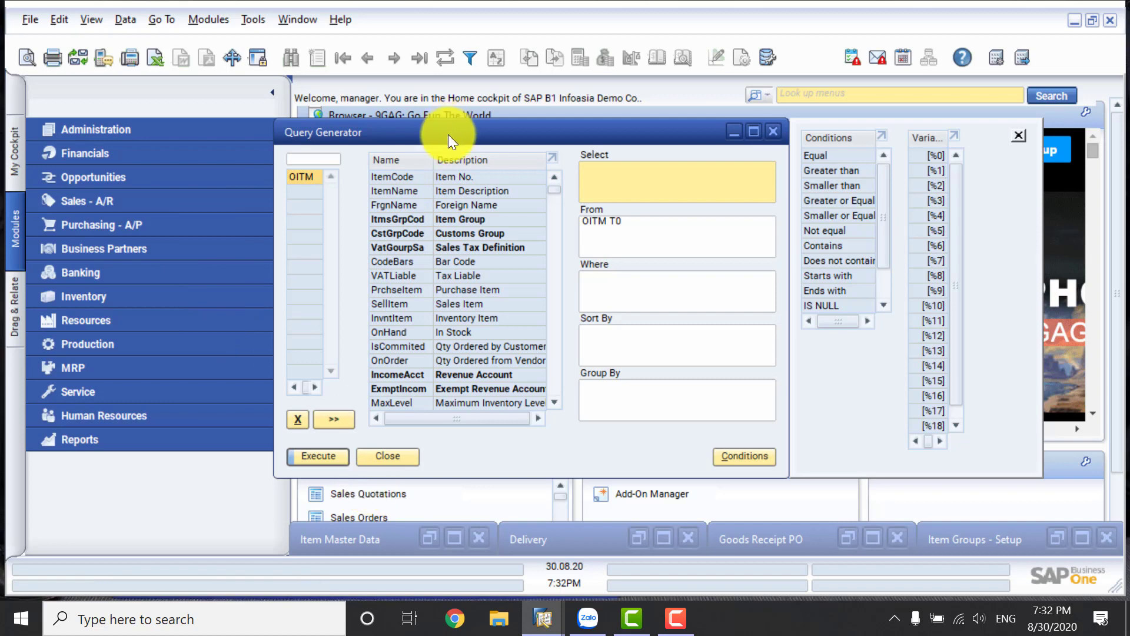
double_click(409, 178)
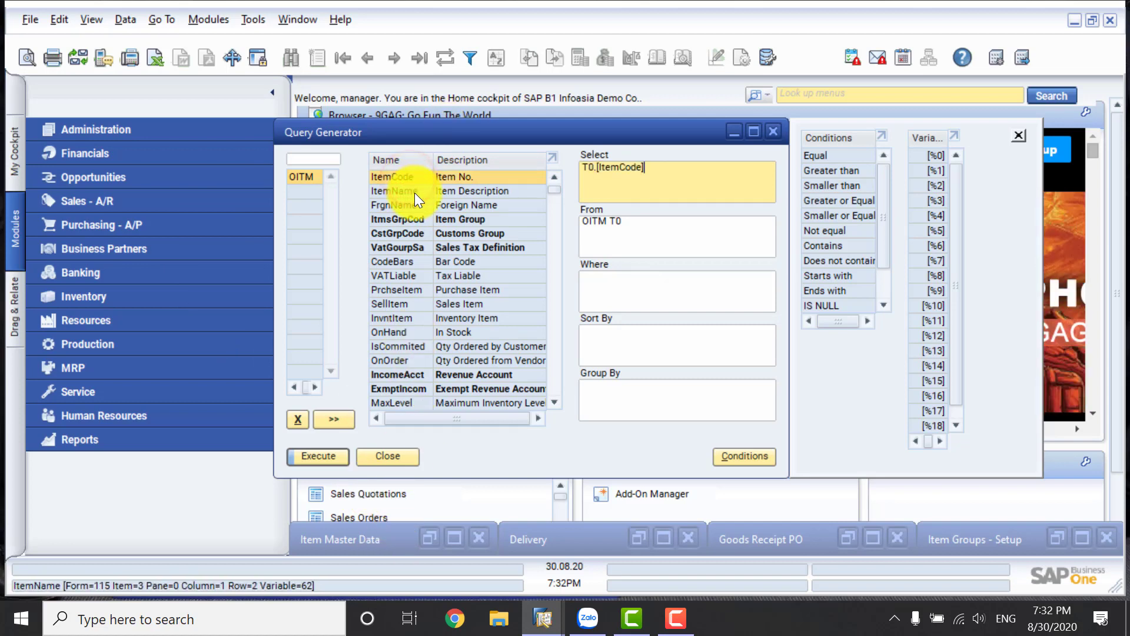
double_click(414, 193)
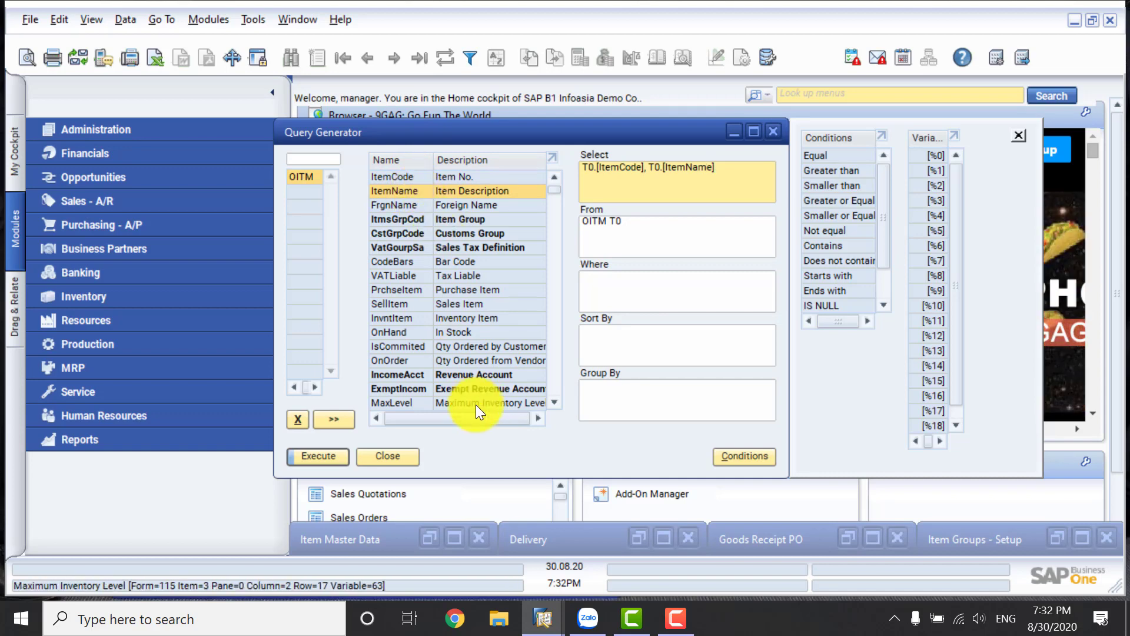
Check the item group in Item Master Data, add OITM's ItmsGrpCod field to the selection and execute the query.
click(452, 536)
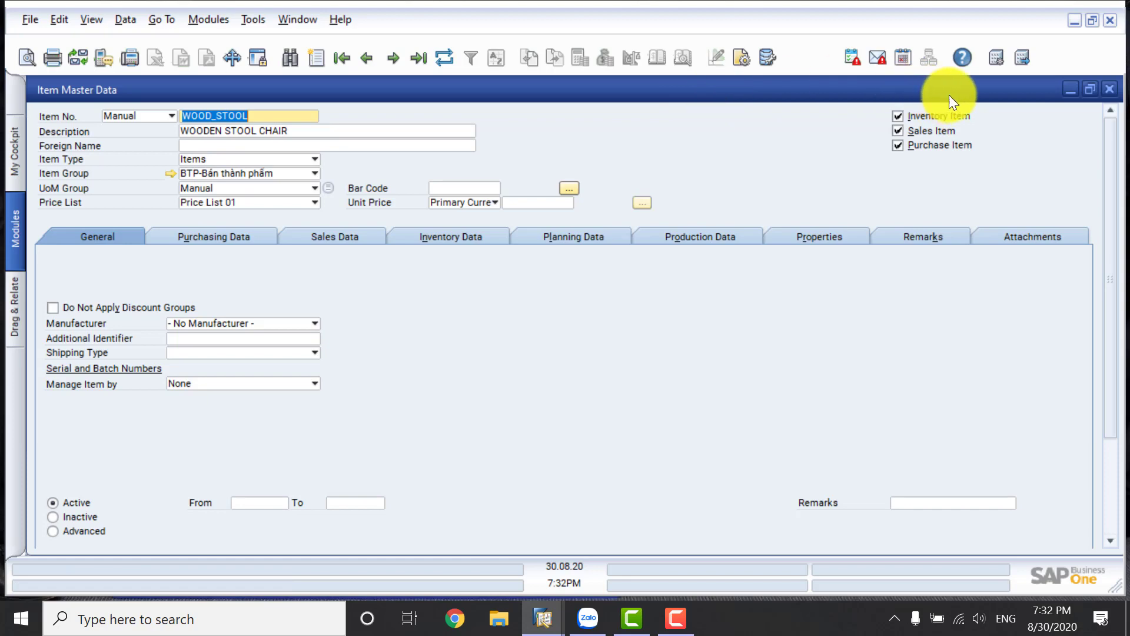
click(1068, 89)
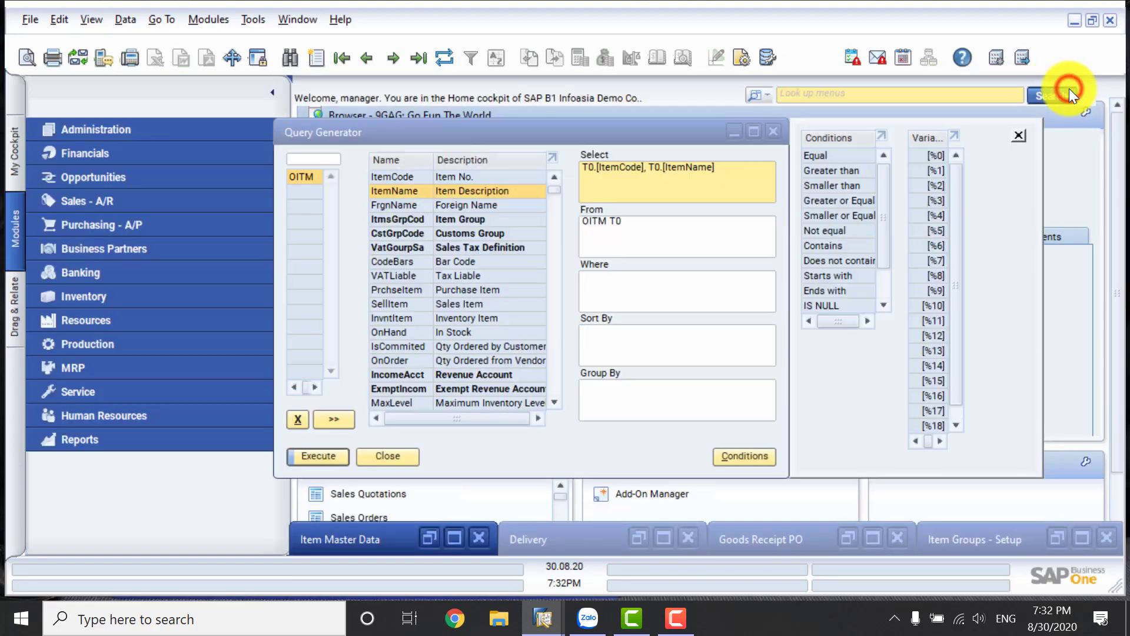
click(395, 221)
double_click(395, 221)
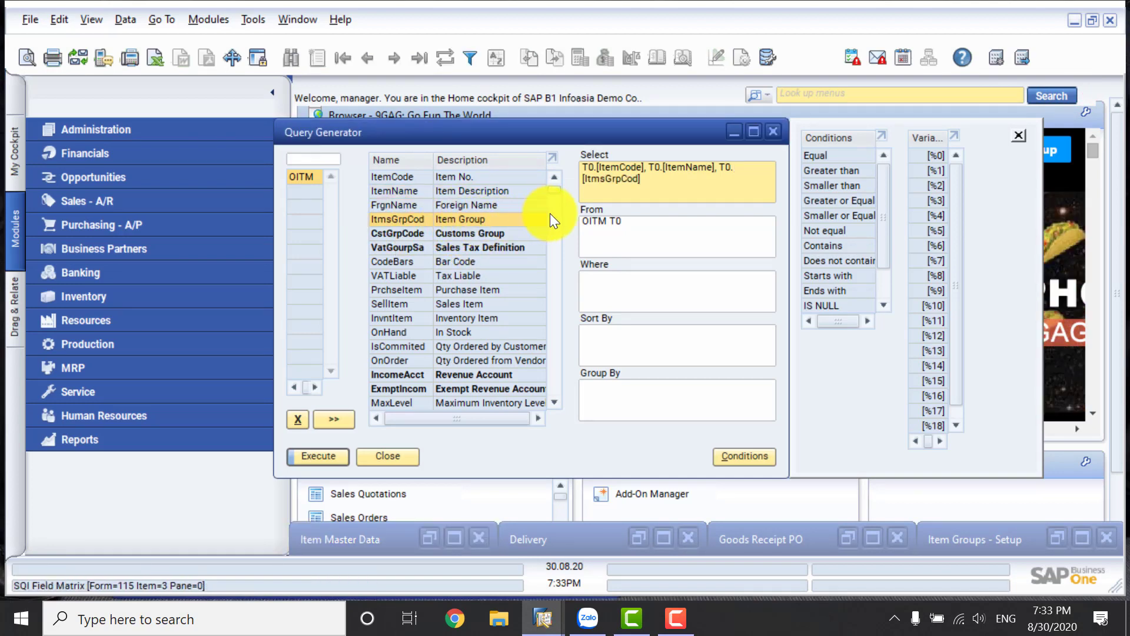
click(330, 455)
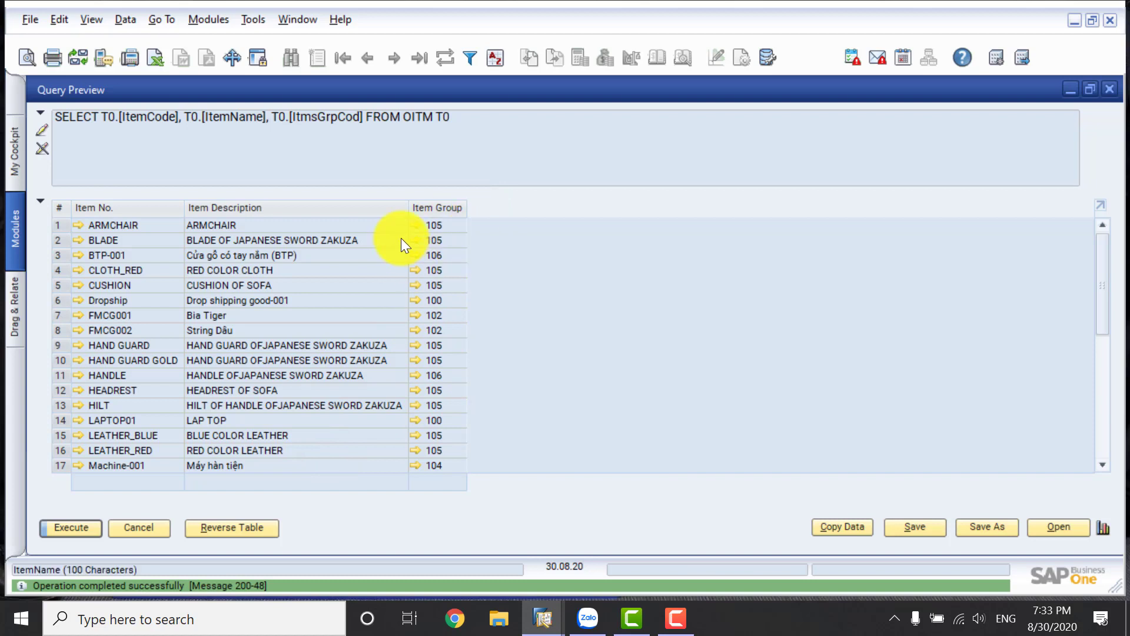
Look up the item group linked to the ARMCHAIR row, and close both the group setup and the query preview.
click(415, 225)
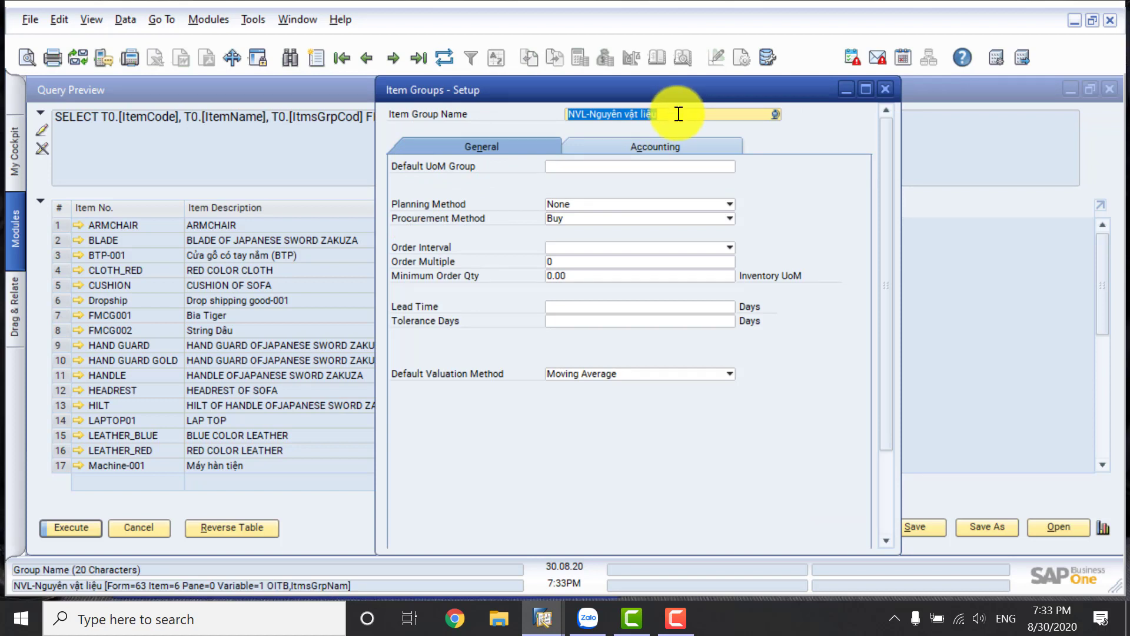
click(888, 89)
click(164, 519)
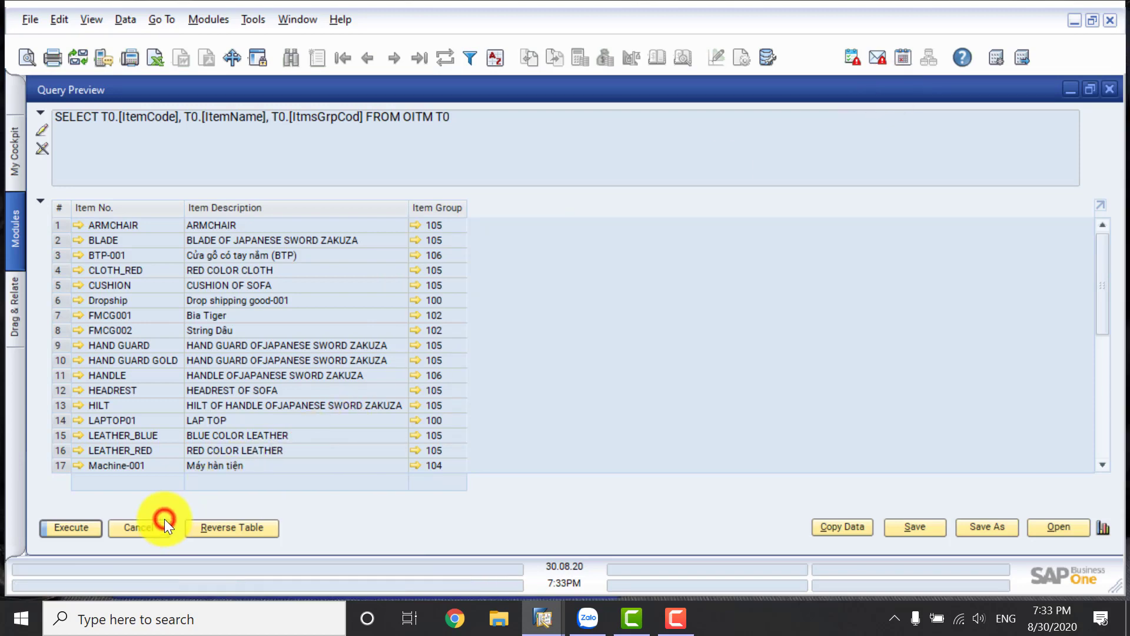
click(164, 525)
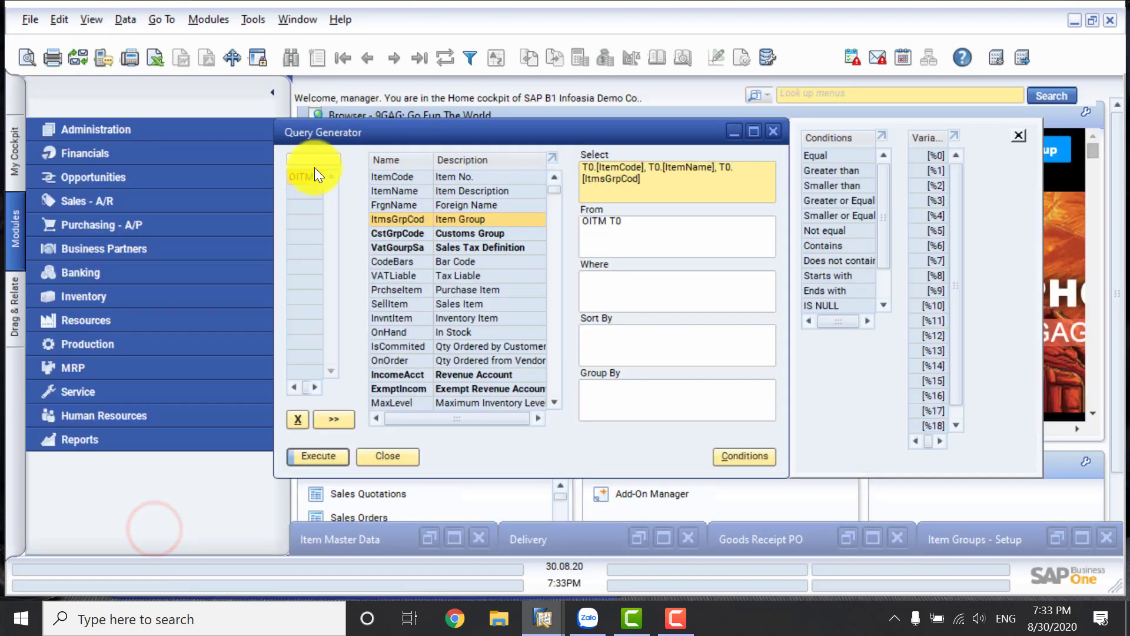
Add the OITB table to the query and paste the previously selected fields back into the Select clause.
click(313, 159)
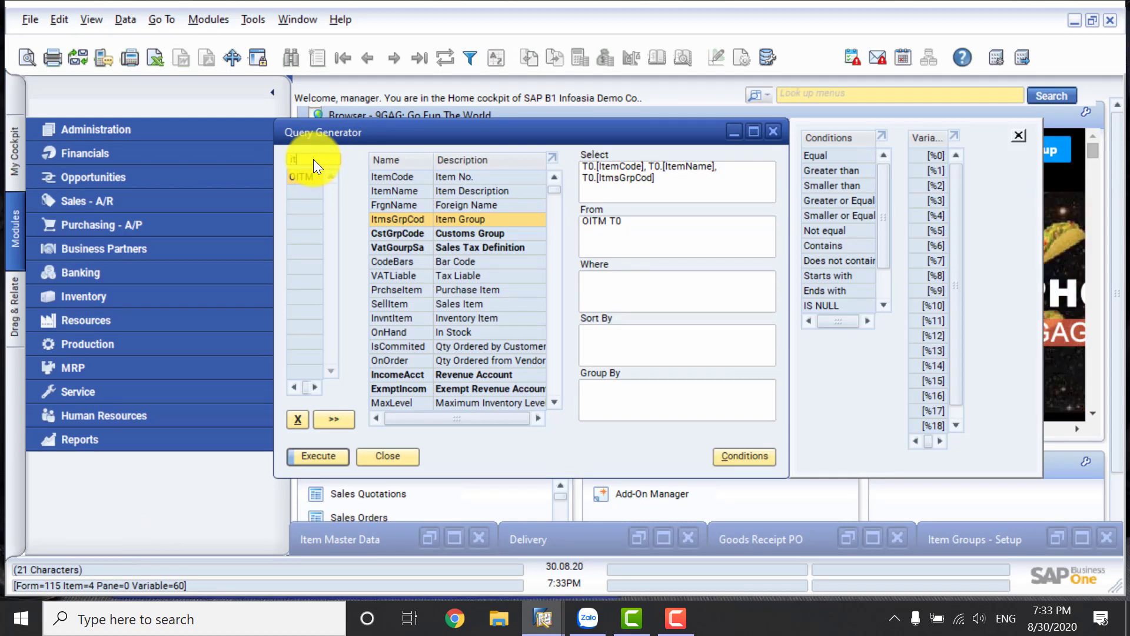
text(o)
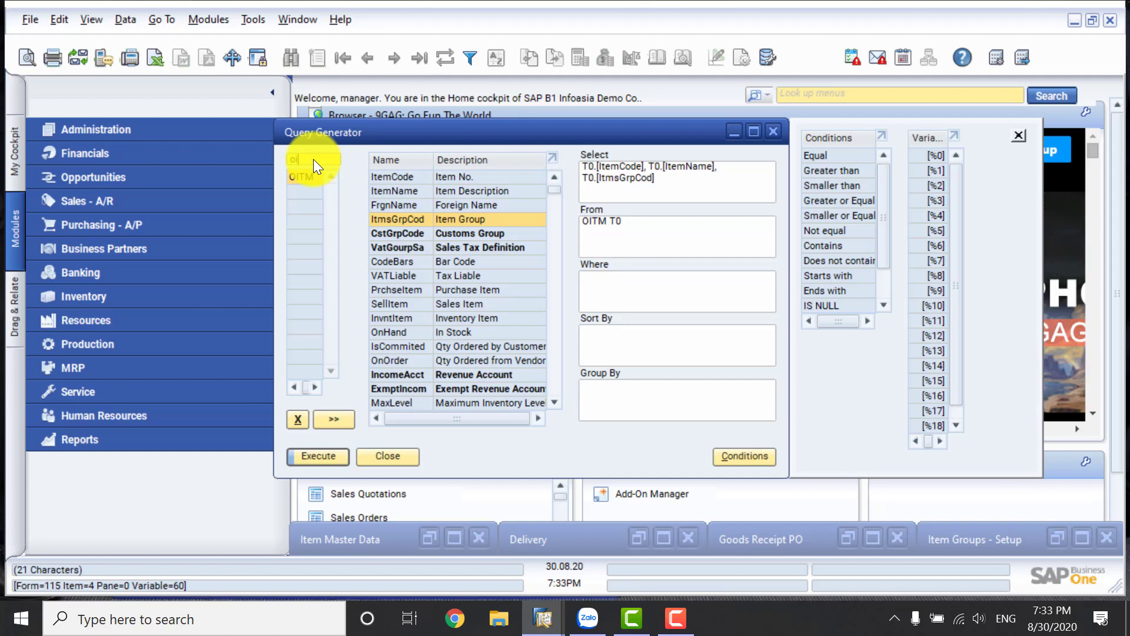
text(b)
key(Tab)
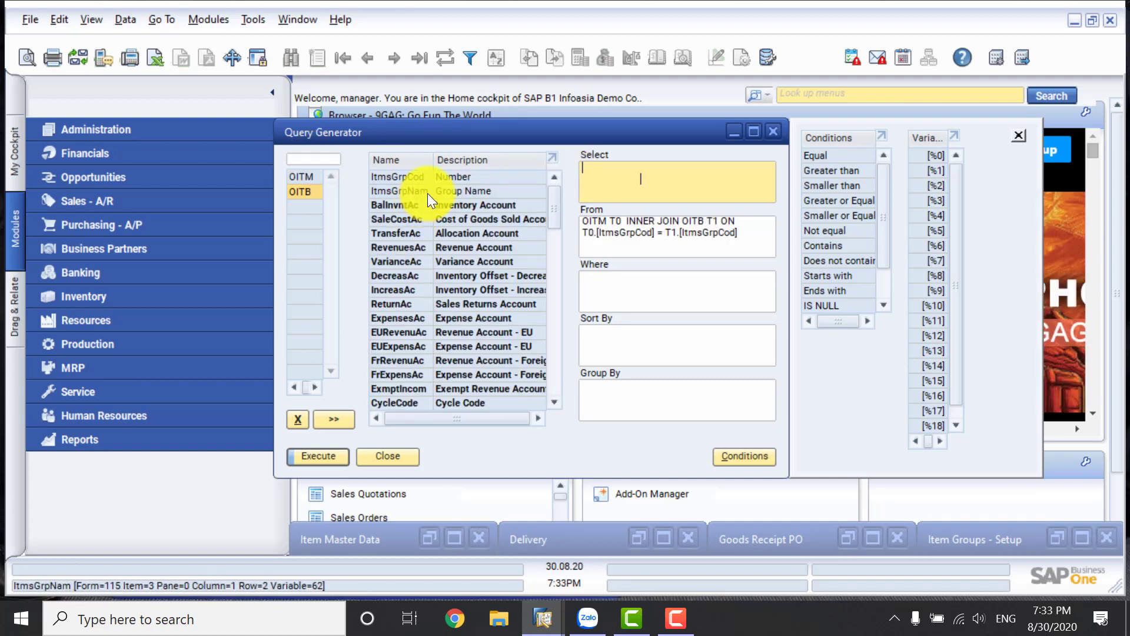
text(T0.[ItemCode], T0.[ItemName], T0.[ItmsGrpCod])
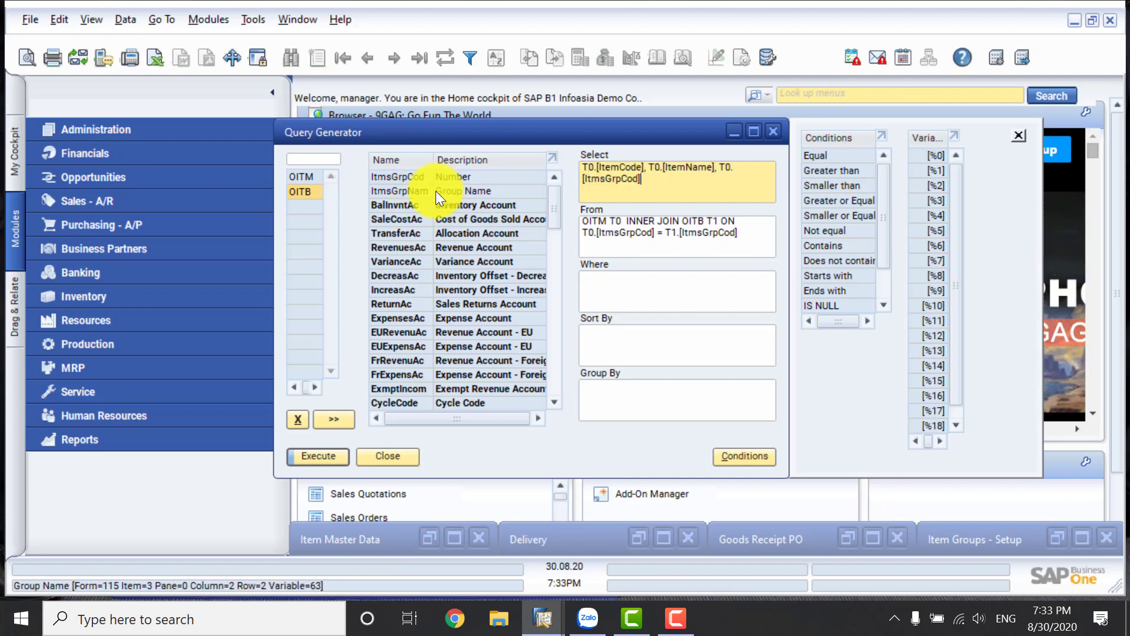
Add OITB's ItmsGrpNam field to the selection, and preview the query results.
double_click(436, 191)
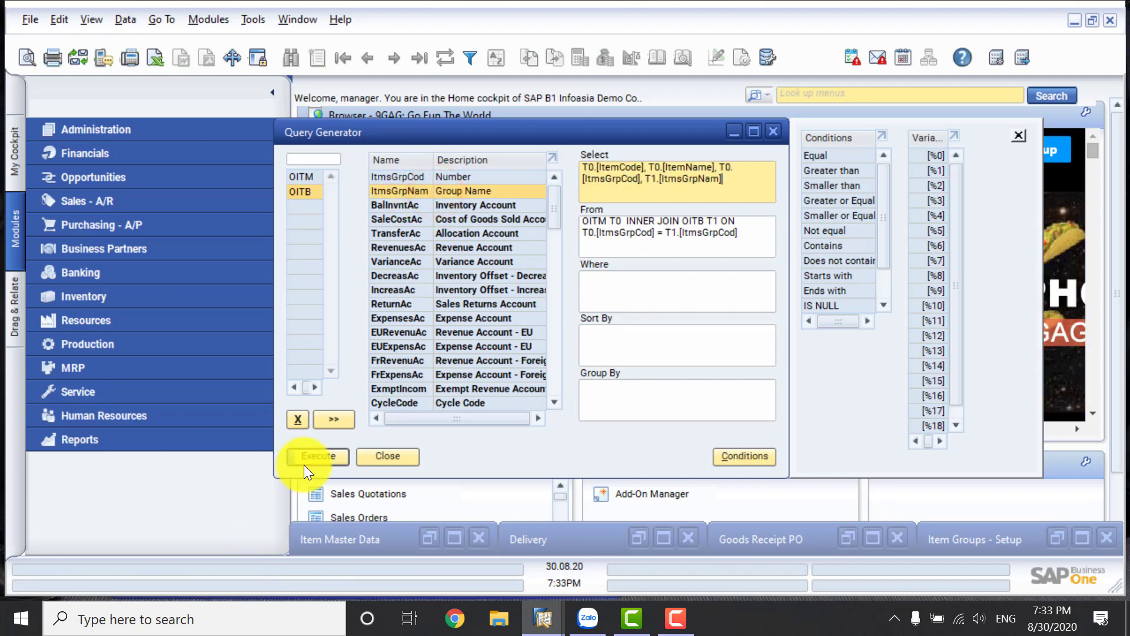
click(319, 456)
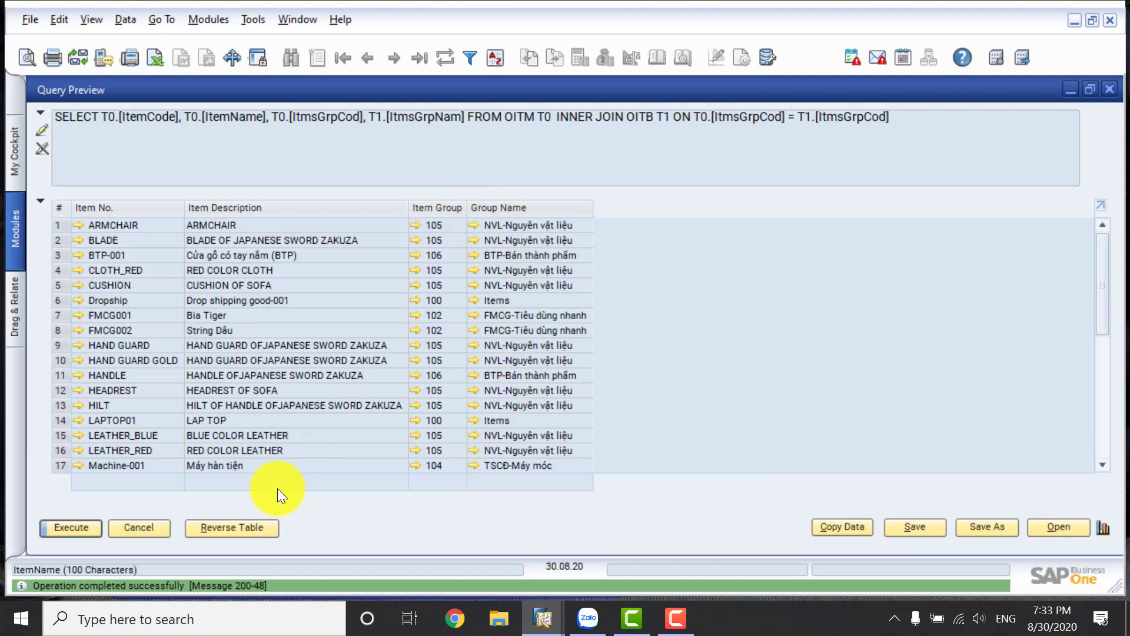
click(148, 528)
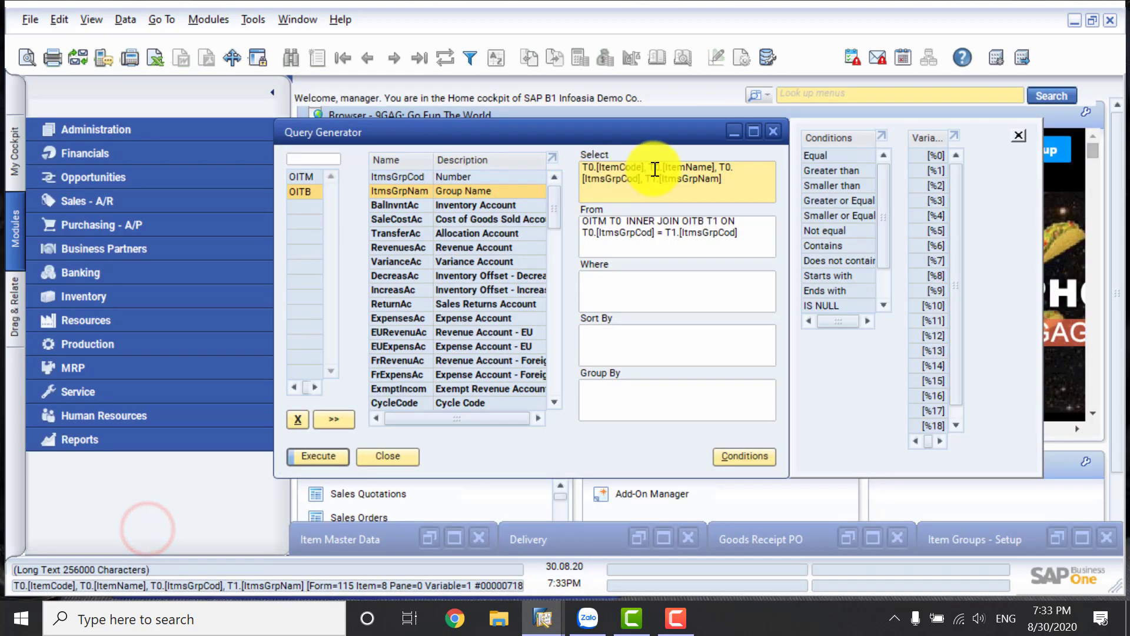
Remove T0.[ItmsGrpCod] from the Select clause and preview the query results again.
drag(646, 178, 570, 194)
key(BackSpace)
key(BackSpace)
key(BackSpace)
key(BackSpace)
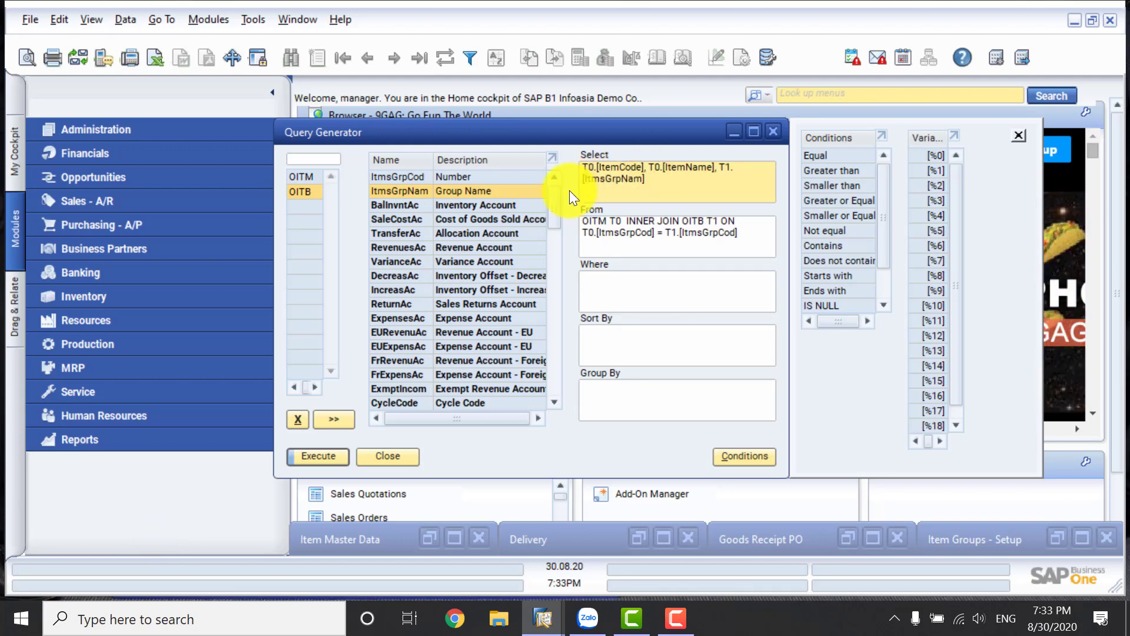
click(327, 459)
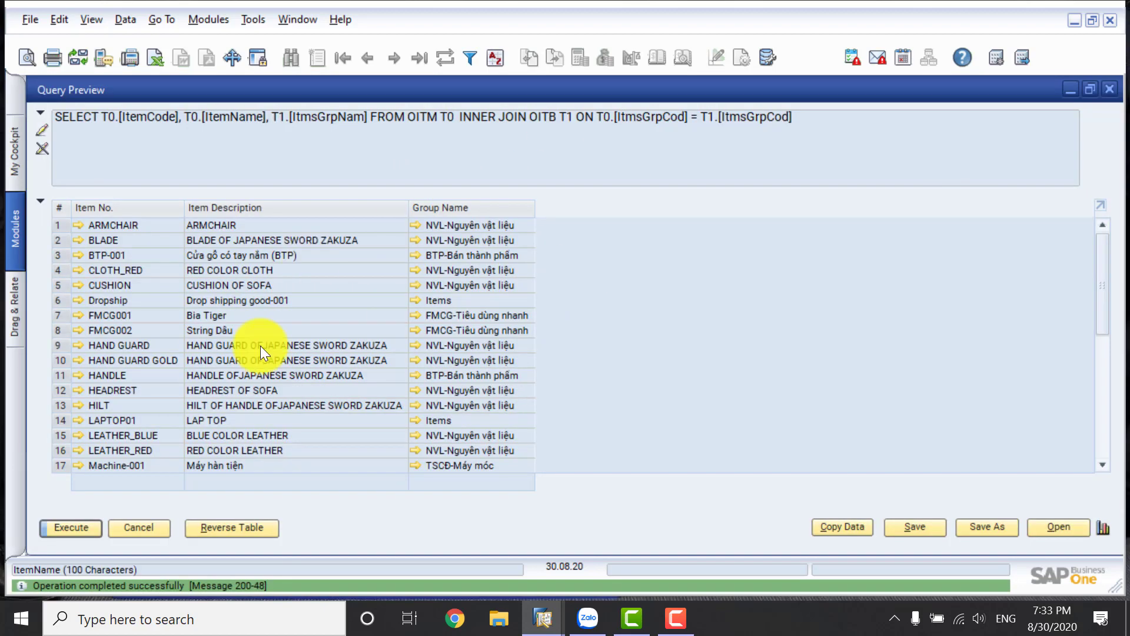
click(161, 526)
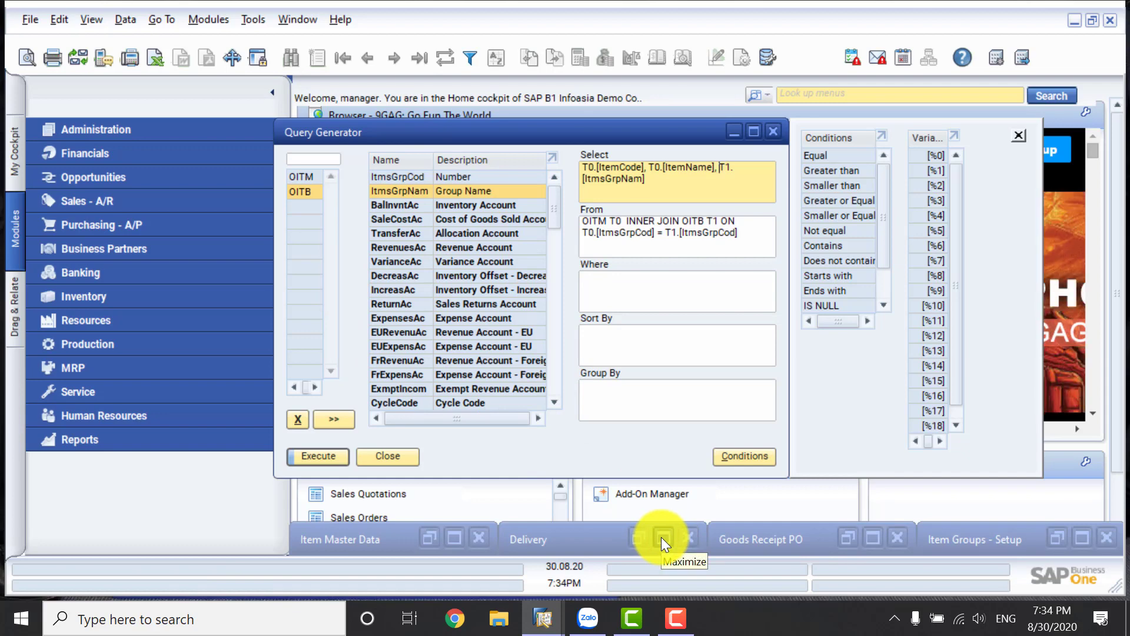
Examine the lines of the last Goods Receipt PO to identify the quantity column's table, and minimise the document.
click(871, 537)
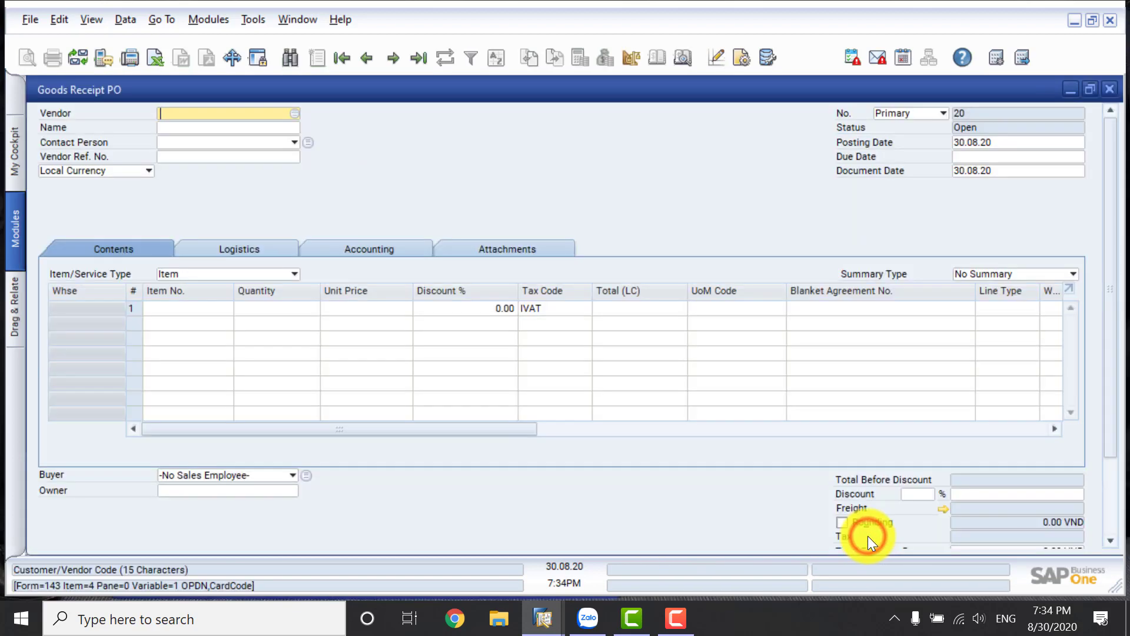
click(427, 62)
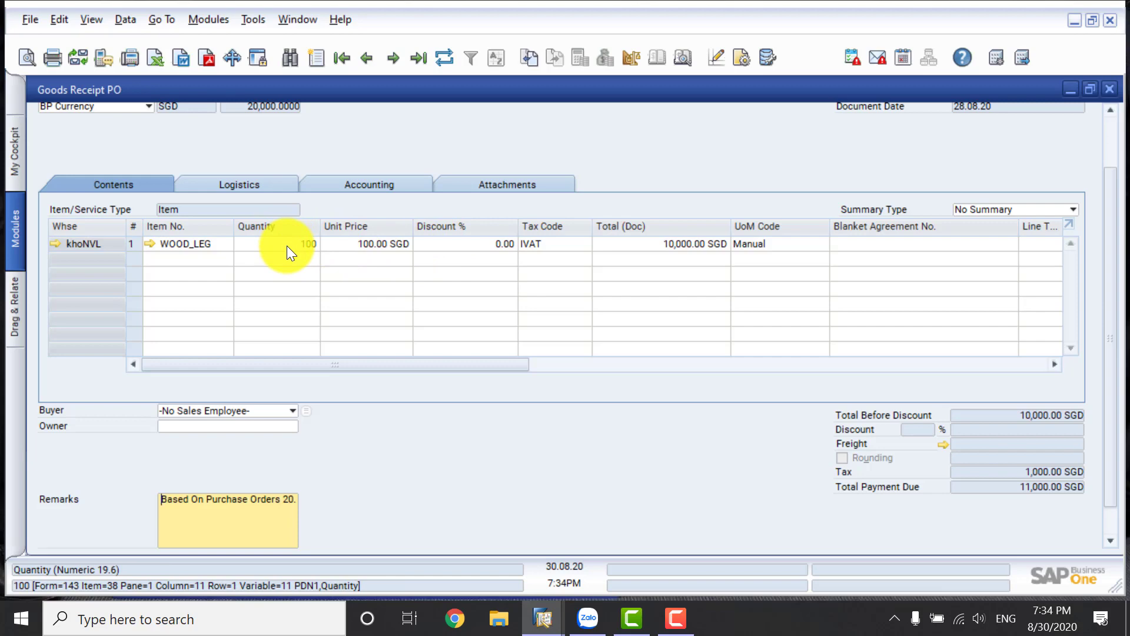
click(1068, 91)
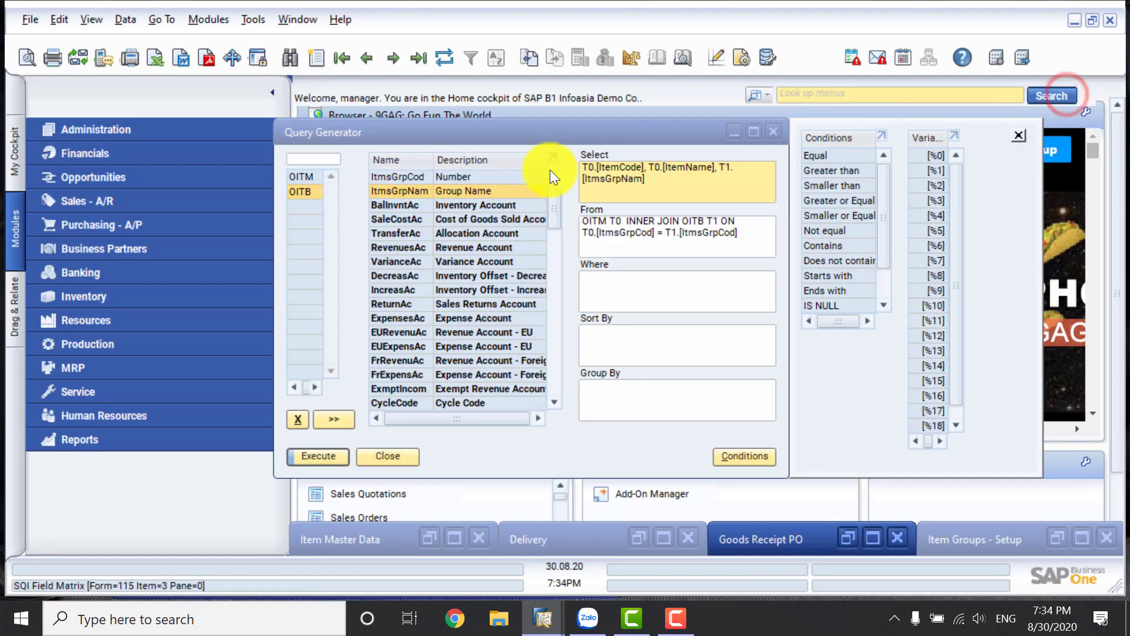
Add the PDN1 table to the query.
click(329, 160)
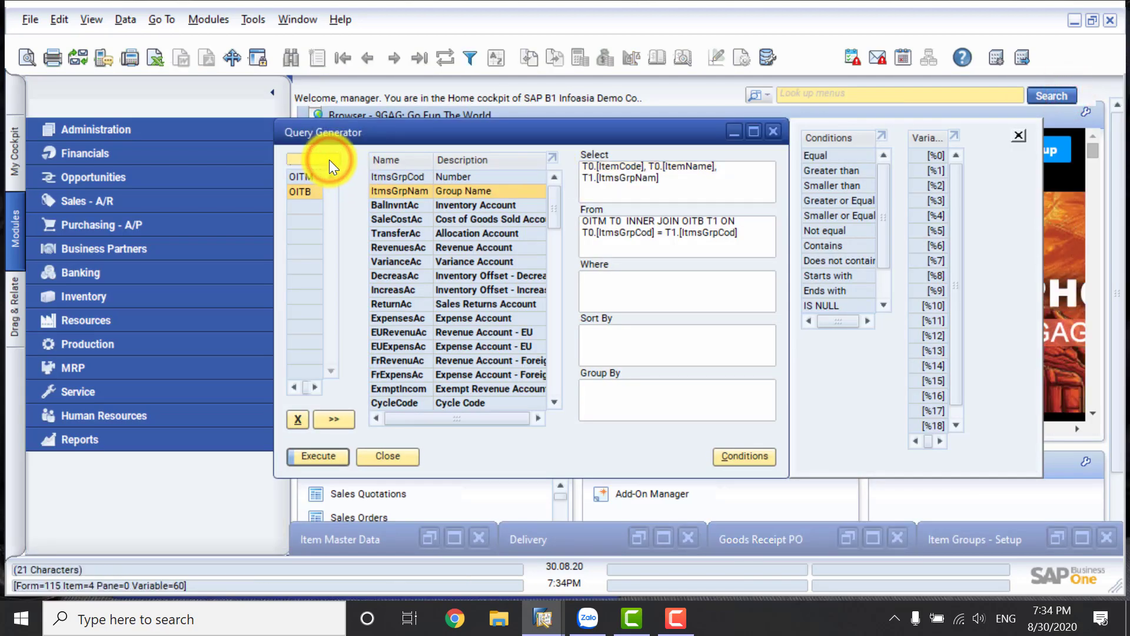
text(PDN)
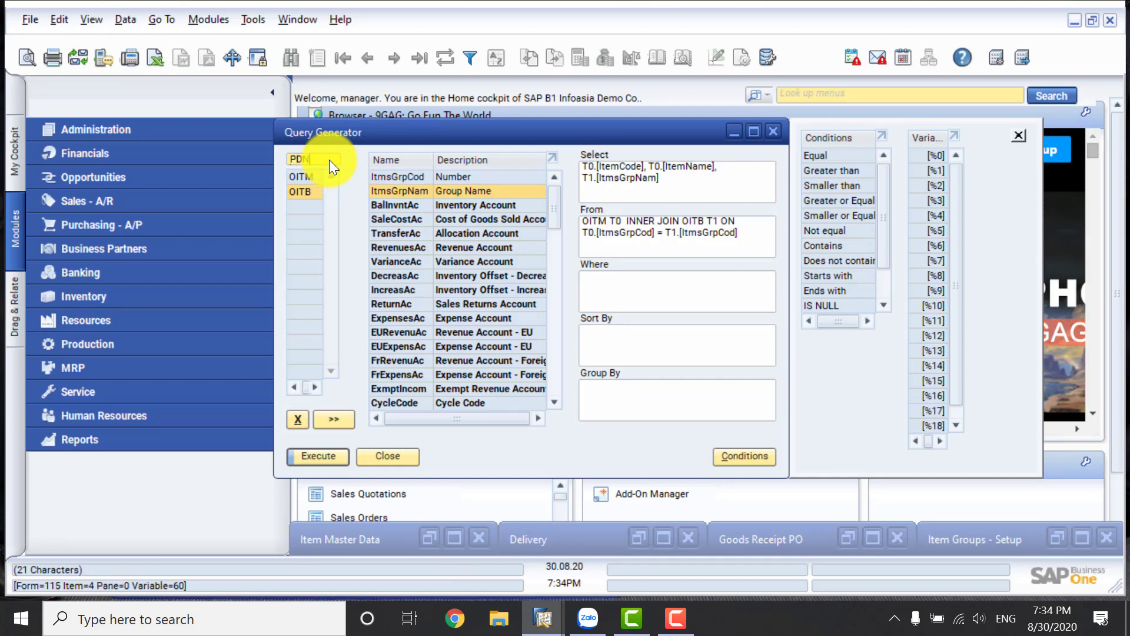
text(1)
key(Return)
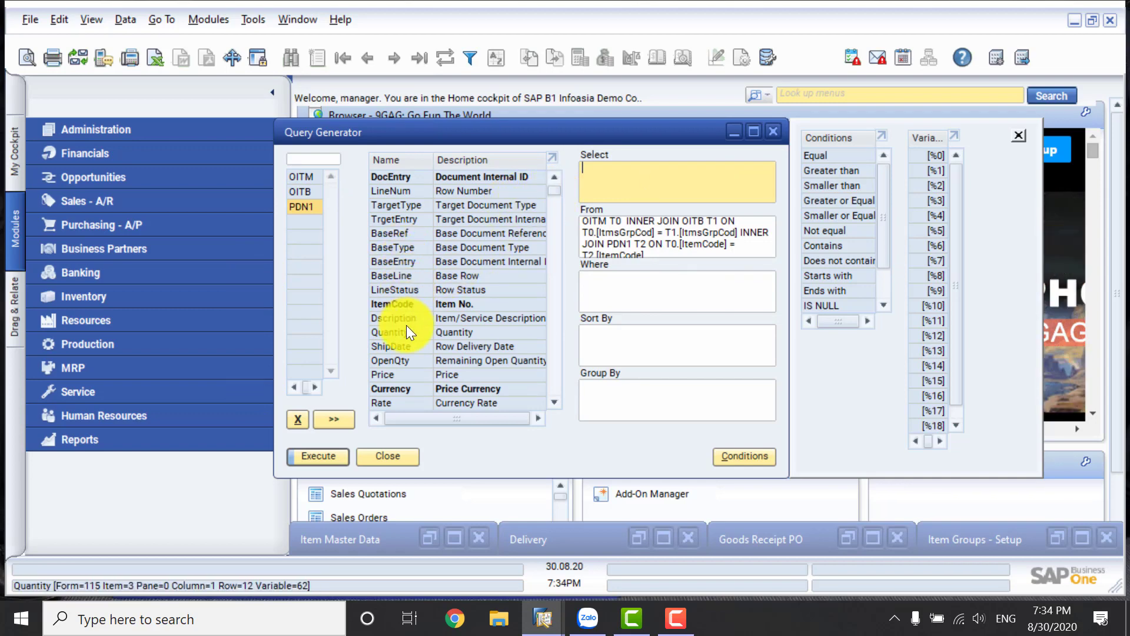
click(556, 188)
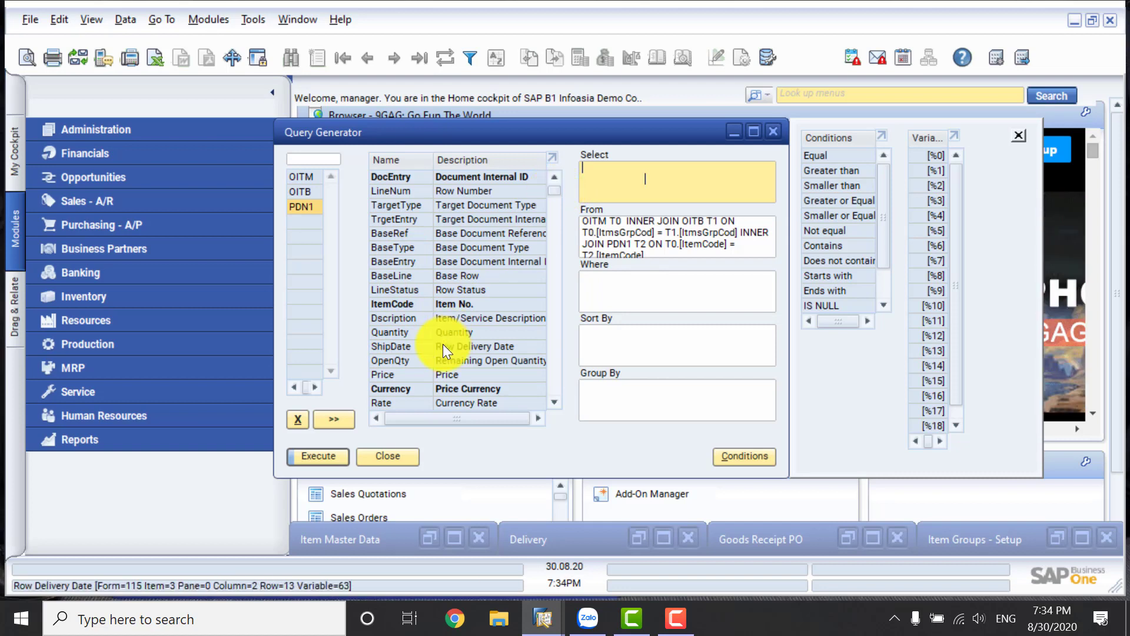
Add PDN1's Quantity, Price and LineTotal fields to the selection.
click(387, 333)
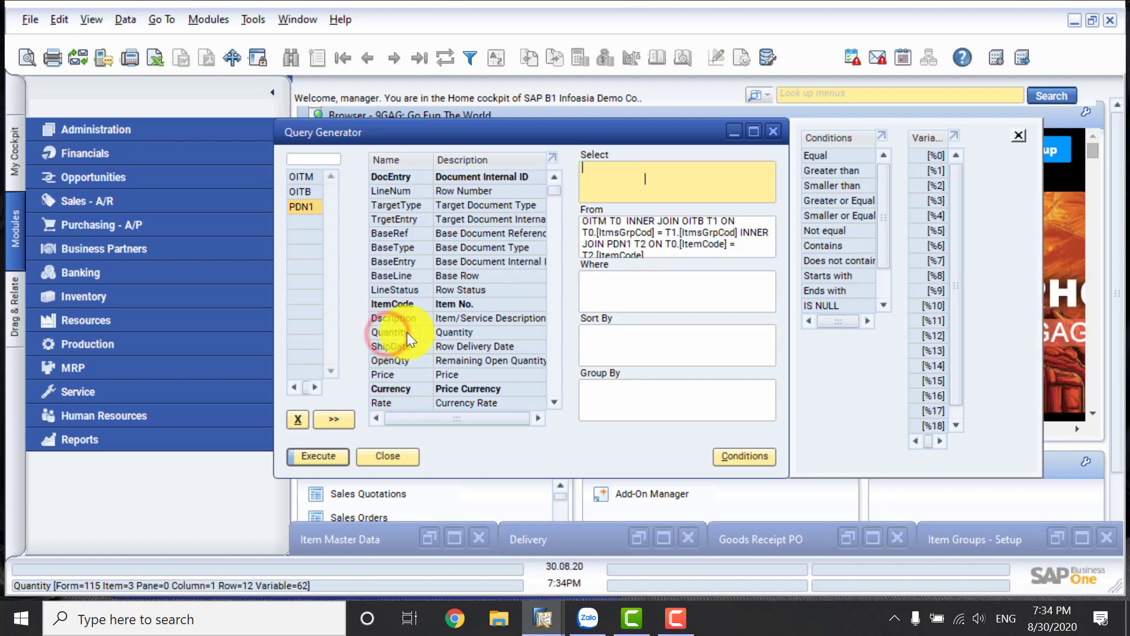
click(407, 332)
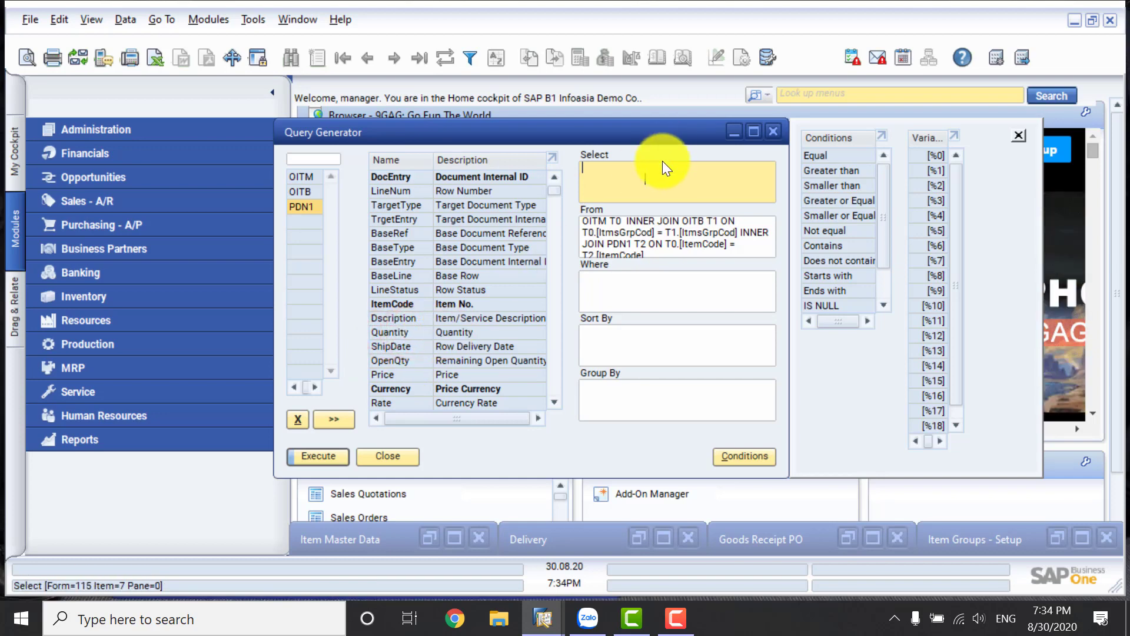
click(659, 184)
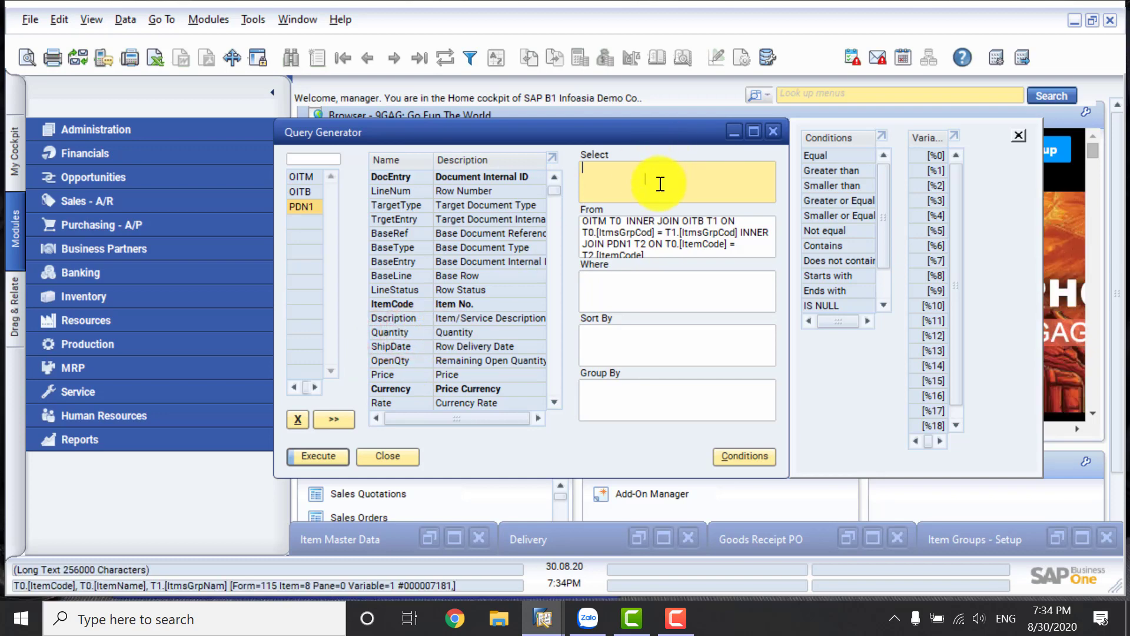
double_click(432, 330)
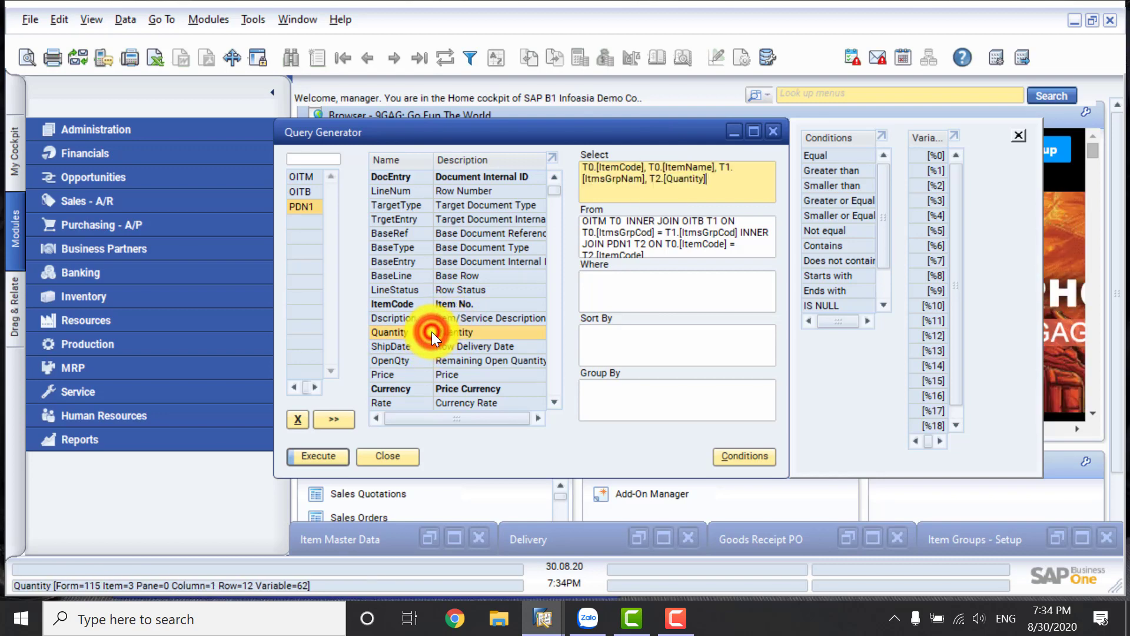
double_click(405, 376)
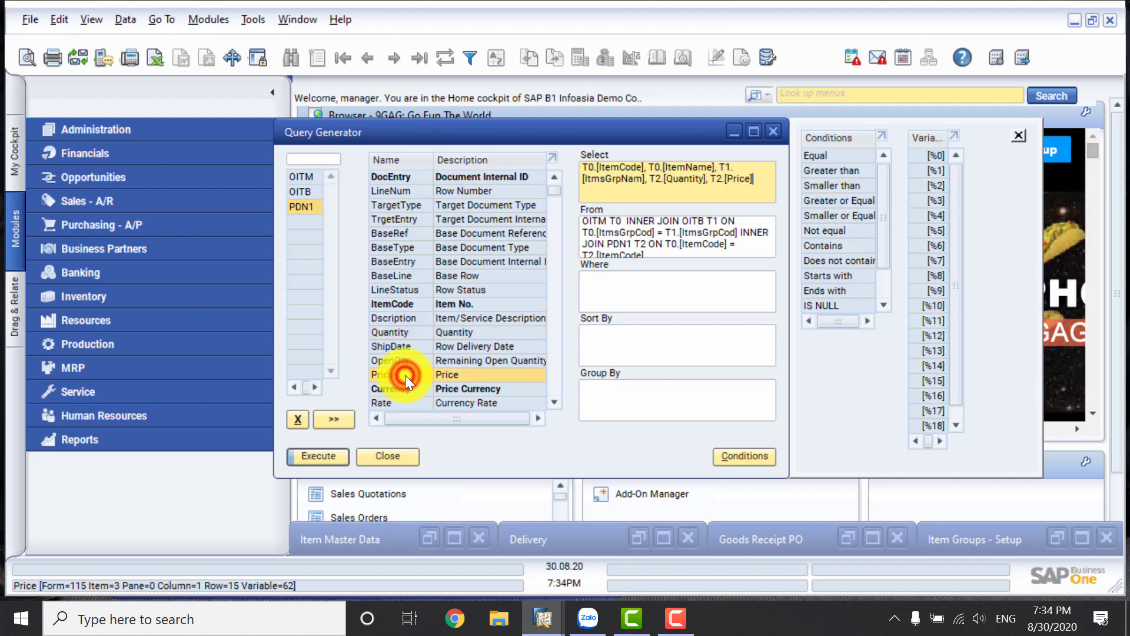
click(554, 402)
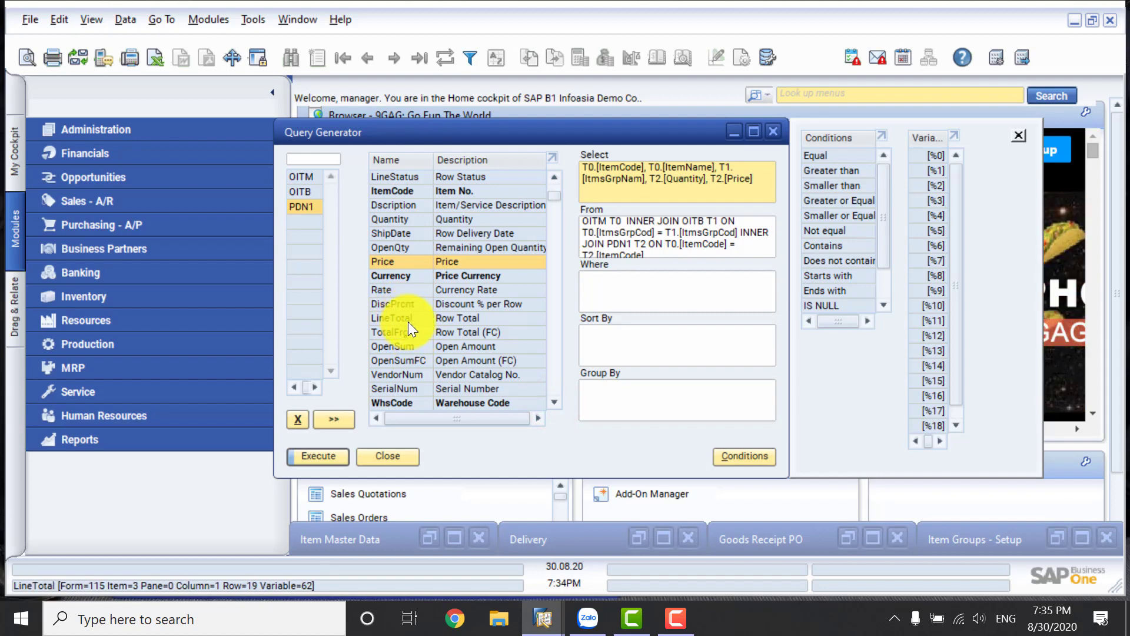
double_click(407, 322)
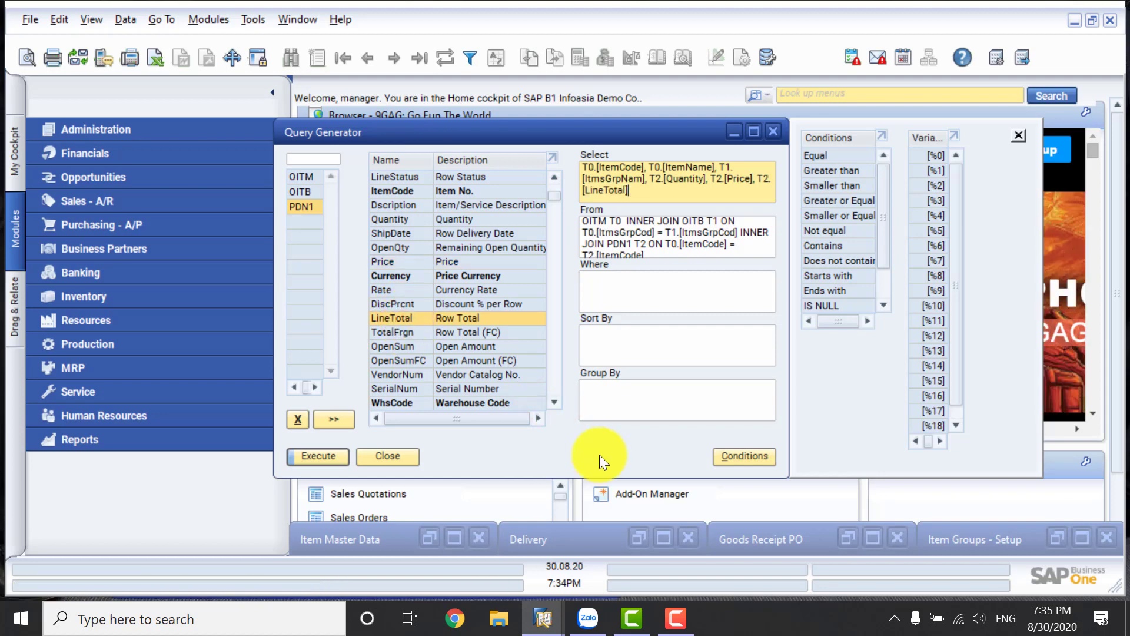
Review the Goods Receipt PO line, and examine the last Delivery's lines to identify the quantity column's table, minimising both documents.
click(875, 536)
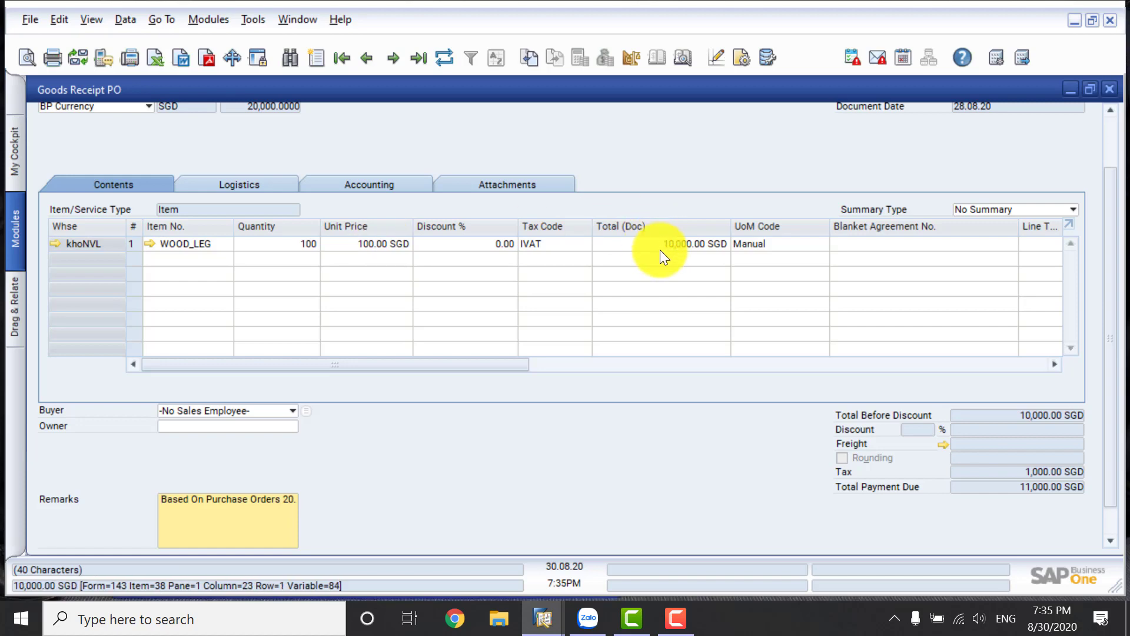
click(1071, 91)
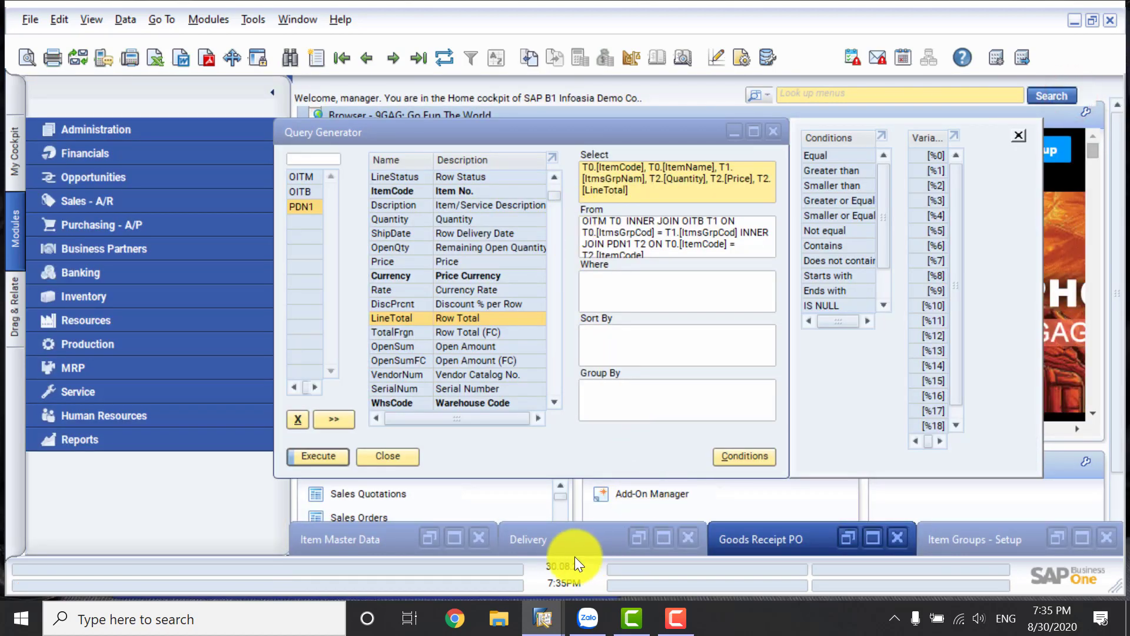
click(661, 533)
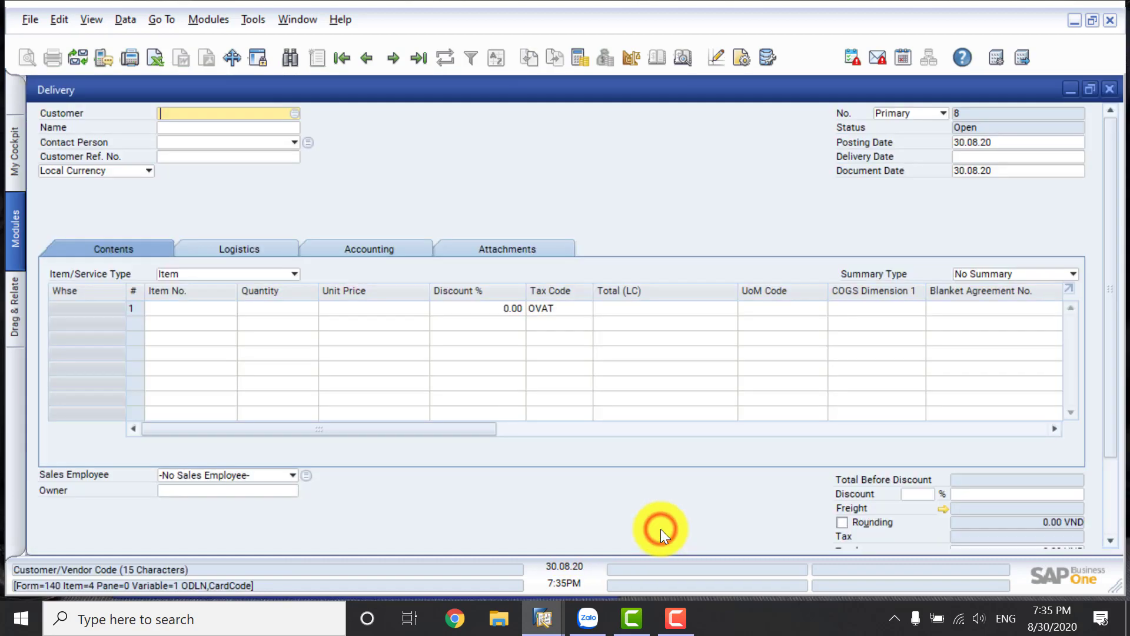
click(417, 57)
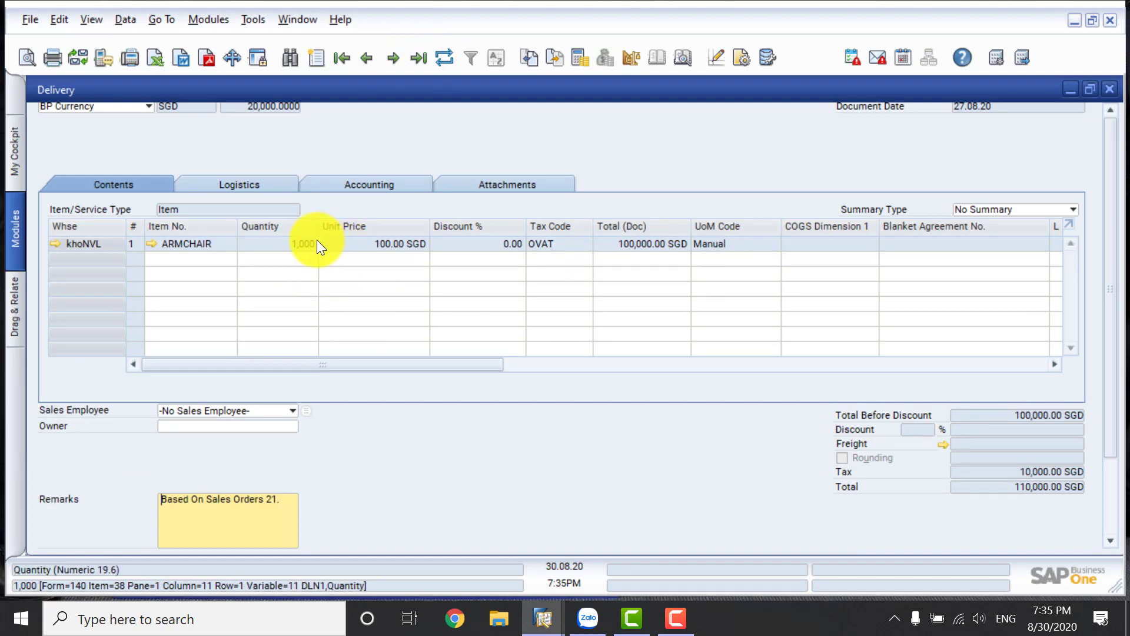
click(1069, 90)
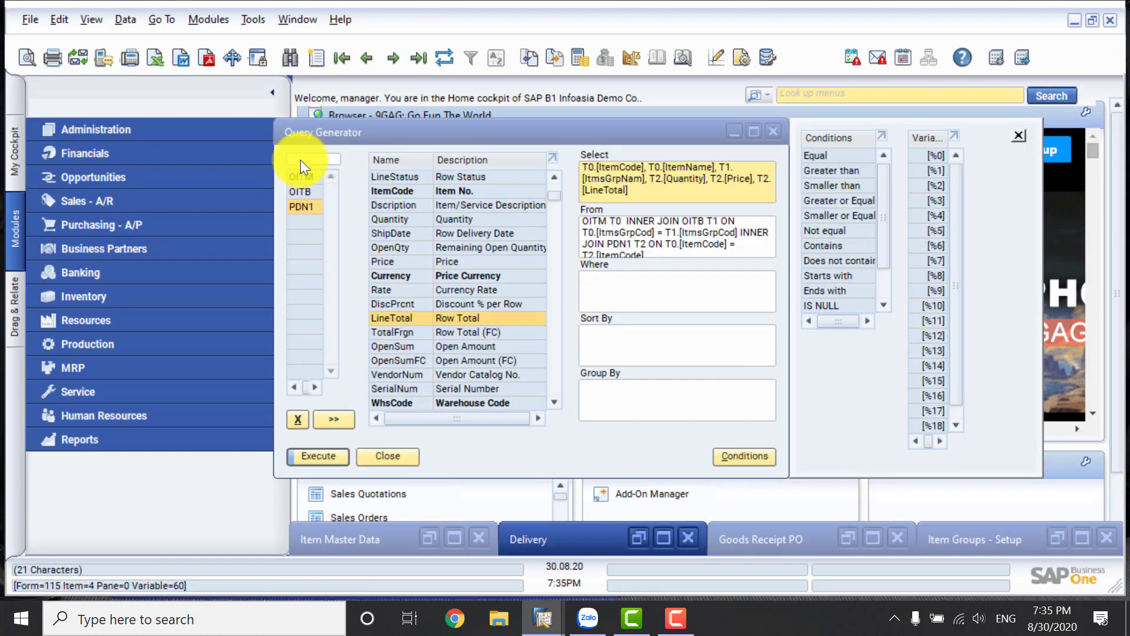
Add the DLN1 table to the query.
click(302, 160)
text(D)
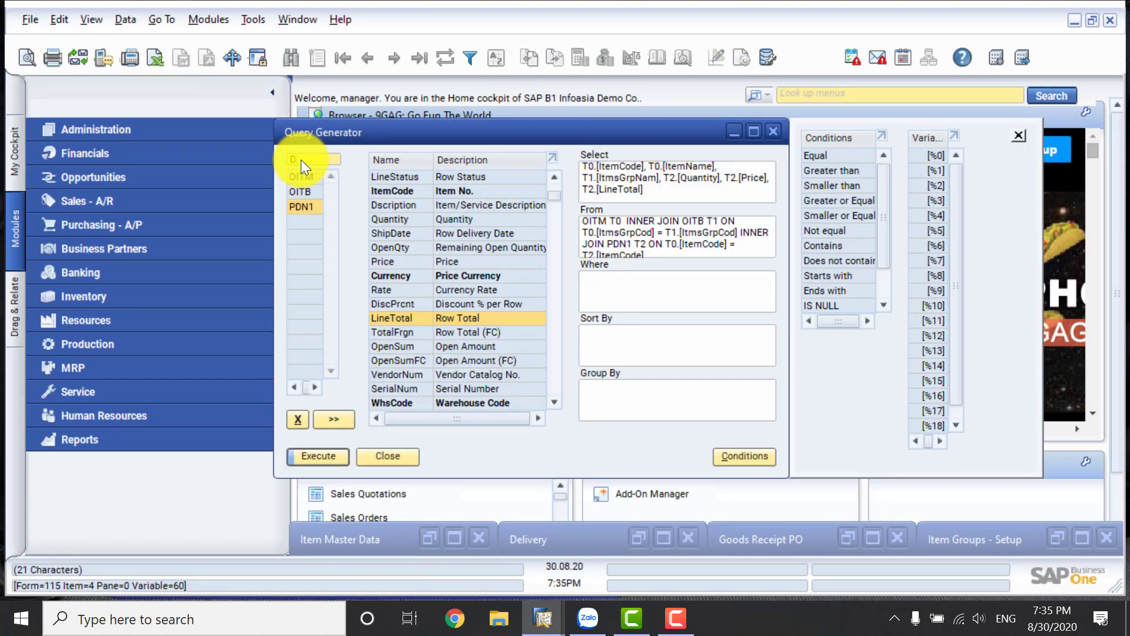
text(LN1)
key(Tab)
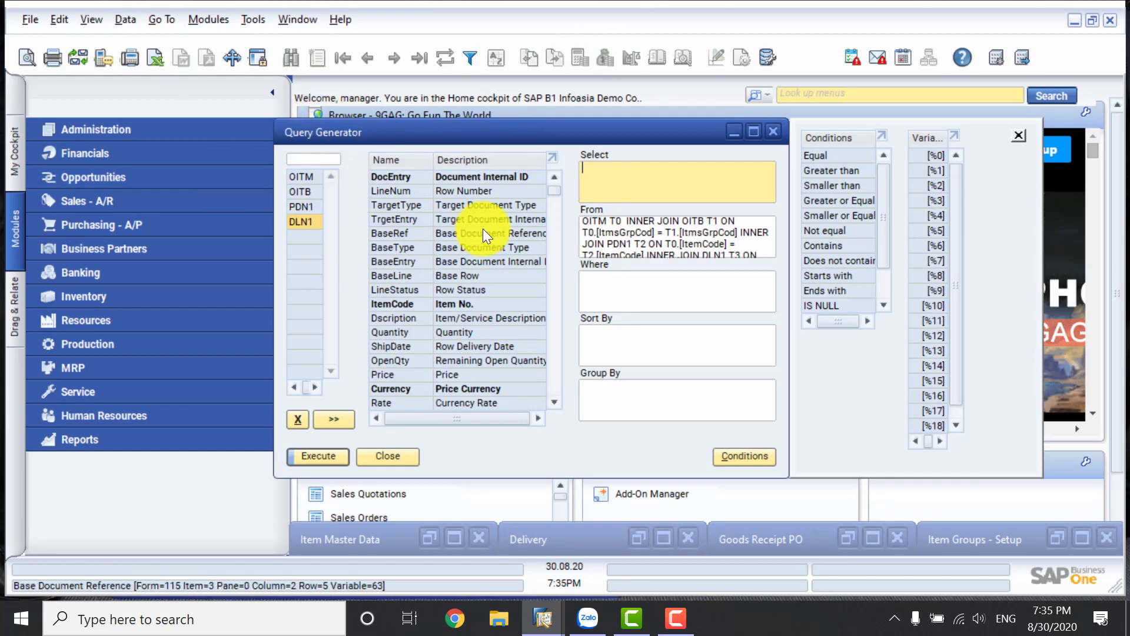
Add DLN1's Quantity, Price and LineTotal fields to the selection, and preview the query results.
double_click(410, 331)
double_click(402, 373)
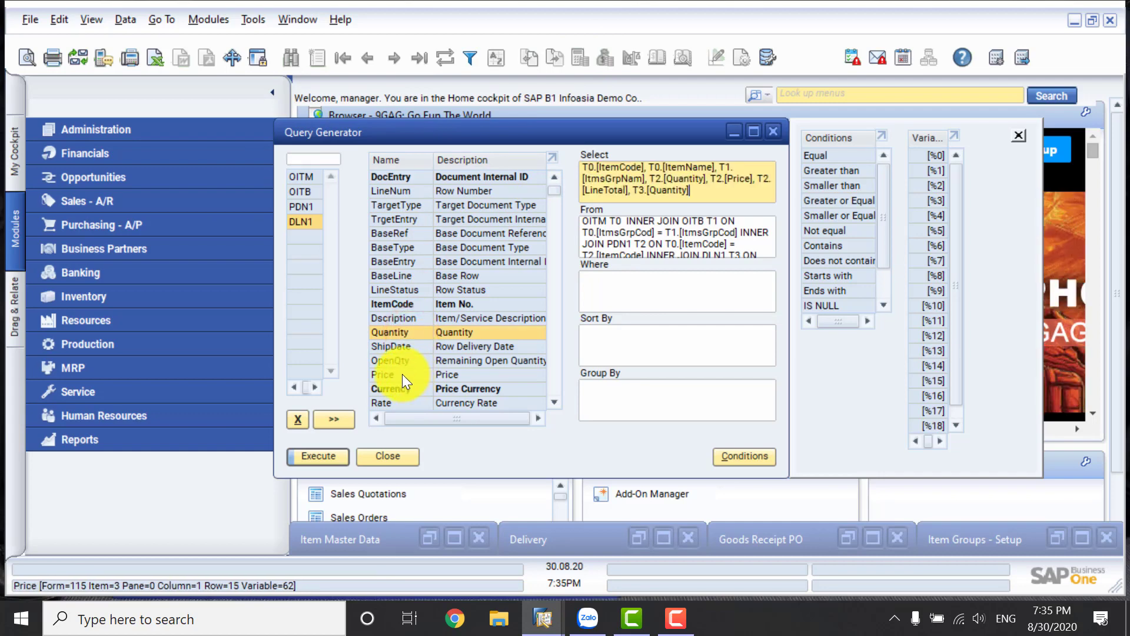
click(549, 403)
click(549, 404)
click(549, 404)
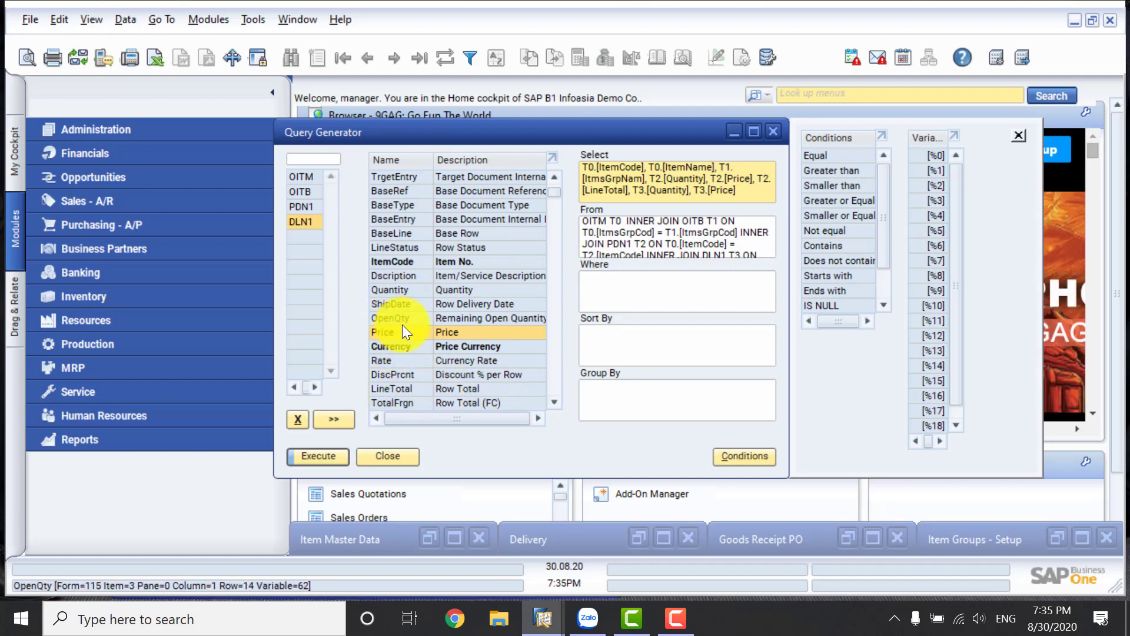
double_click(408, 390)
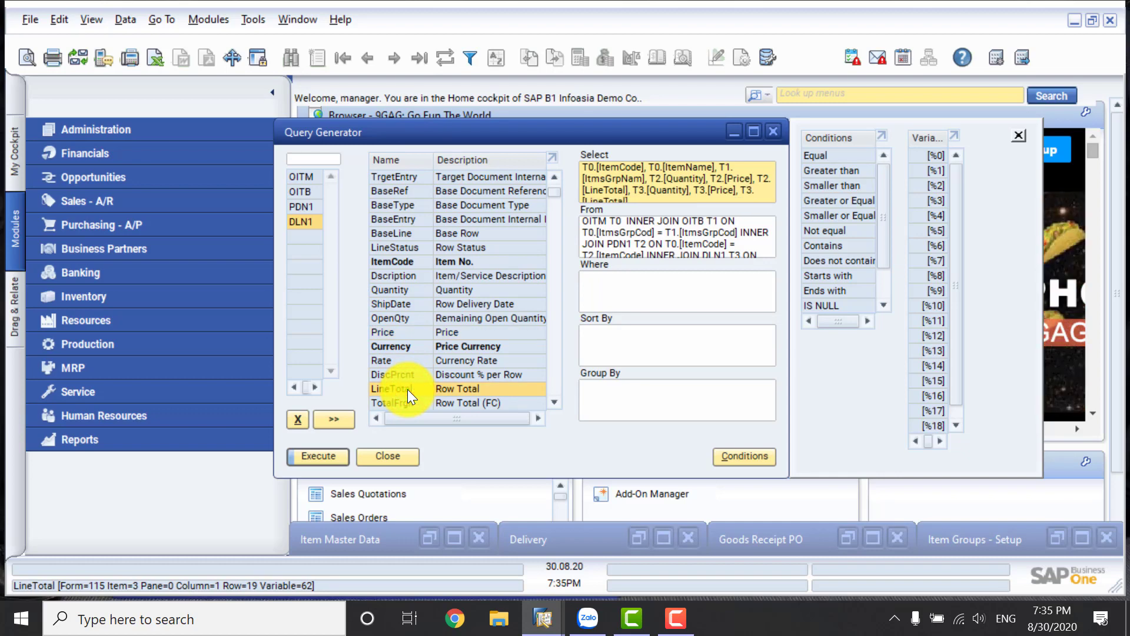
click(312, 462)
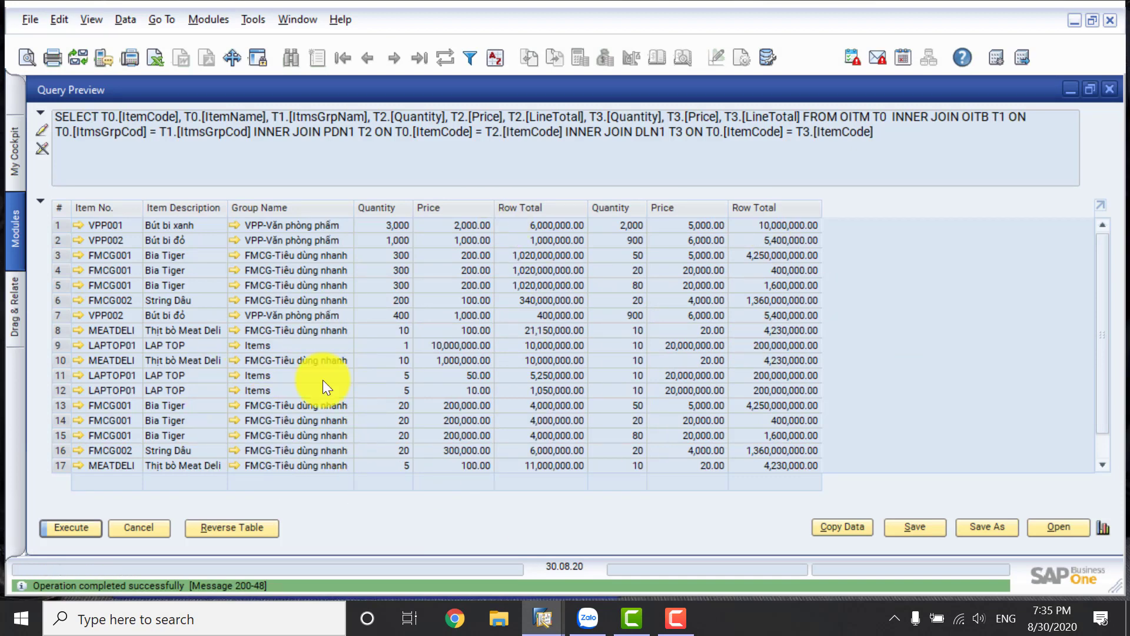
click(150, 527)
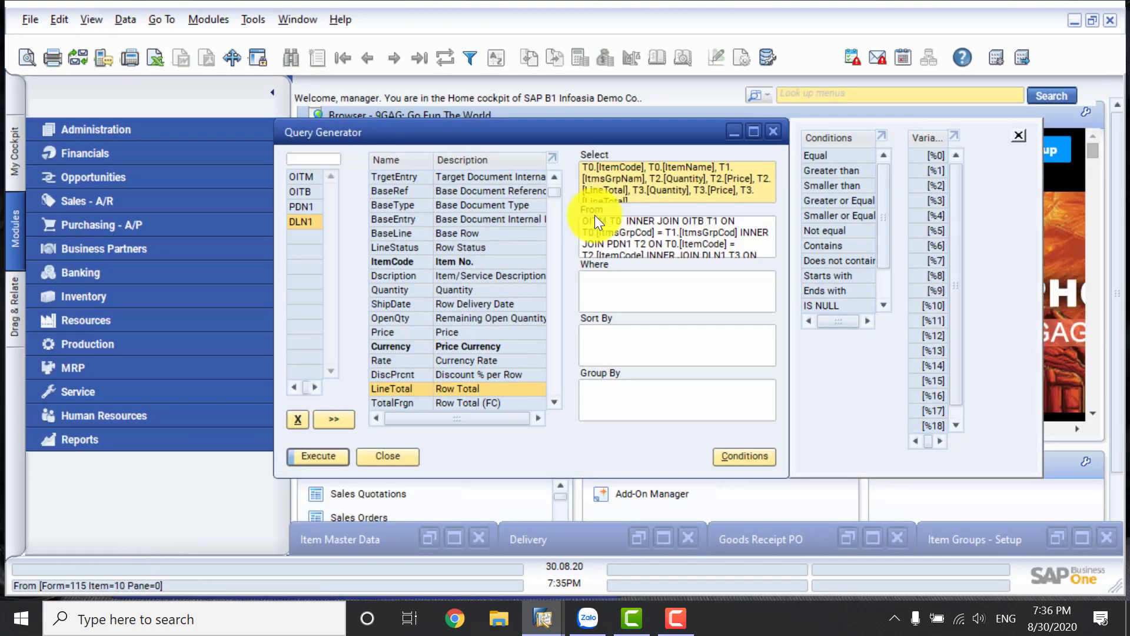
Maximise the Query Generator window and preview the query results again to compare the repeated column headings.
click(753, 132)
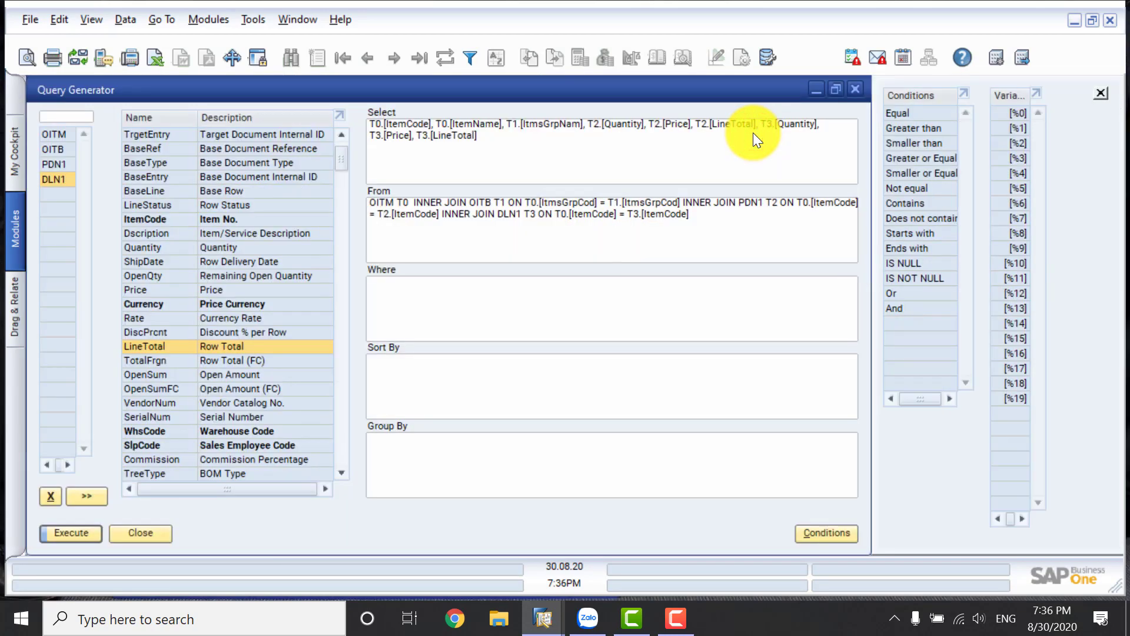
click(83, 530)
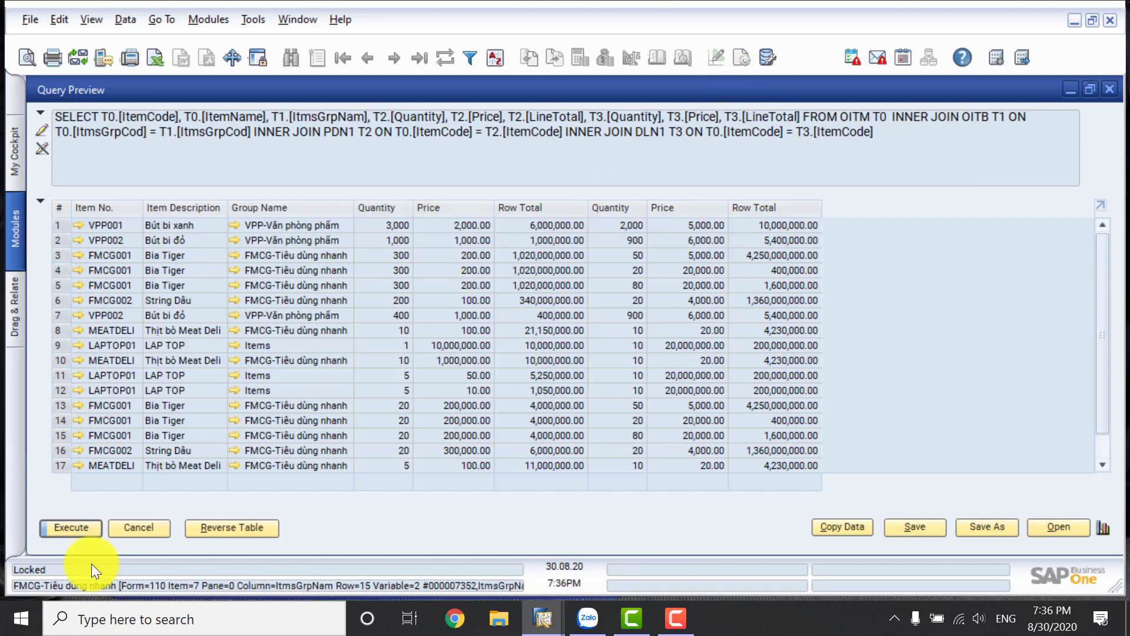
click(137, 531)
Give T2.[Quantity] the alias [Receipt Qty] in the Select clause.
click(532, 124)
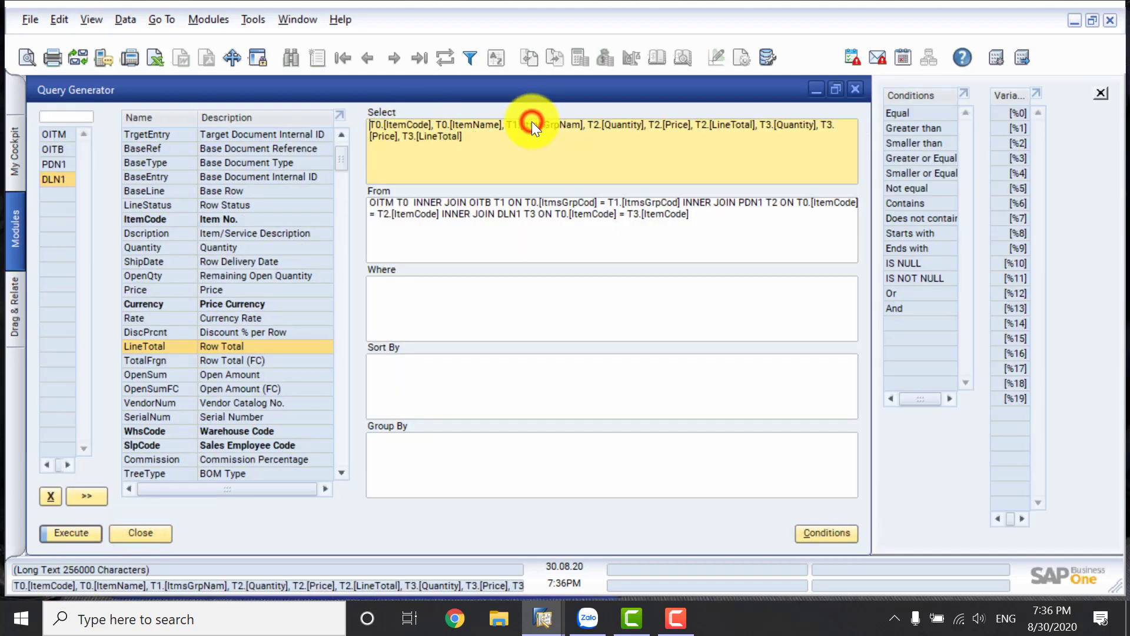
click(643, 122)
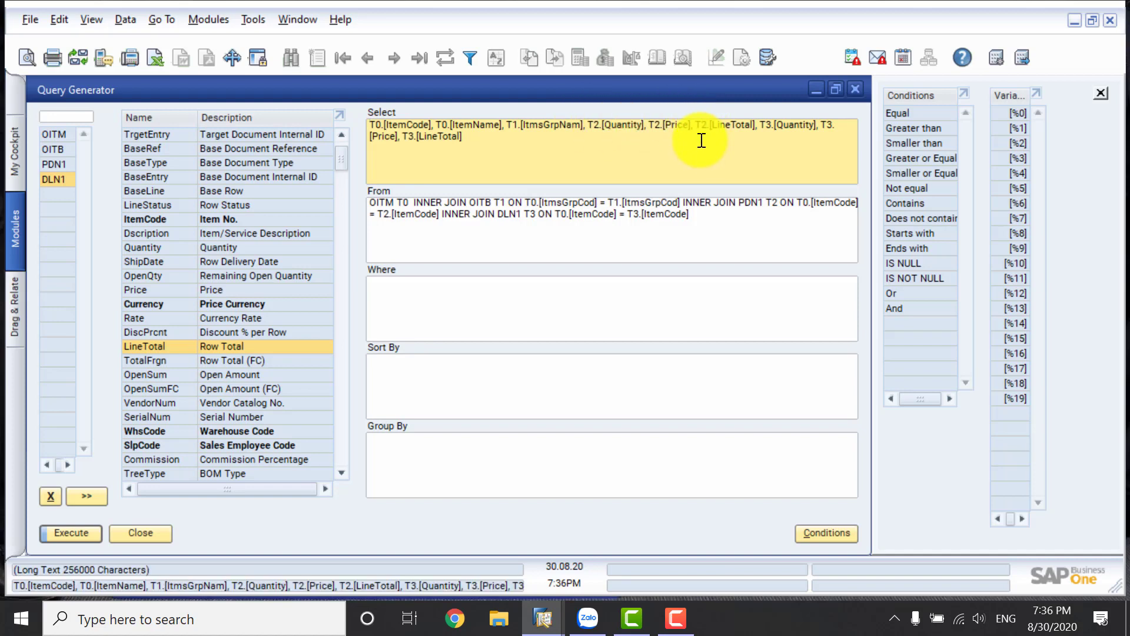
text(as )
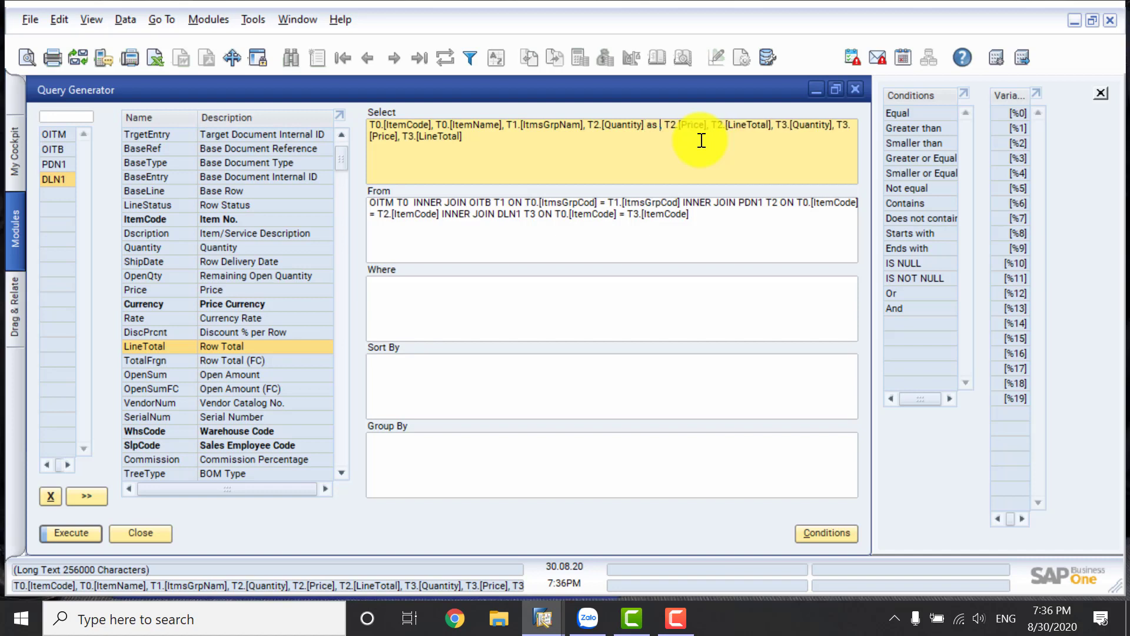
text([Re)
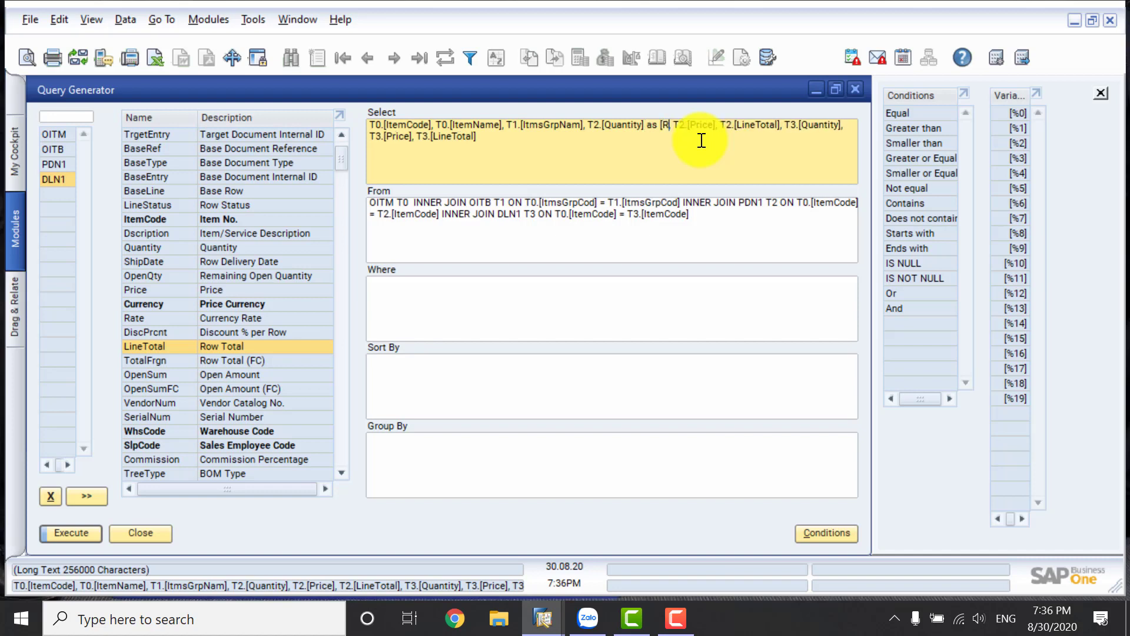
text(ce)
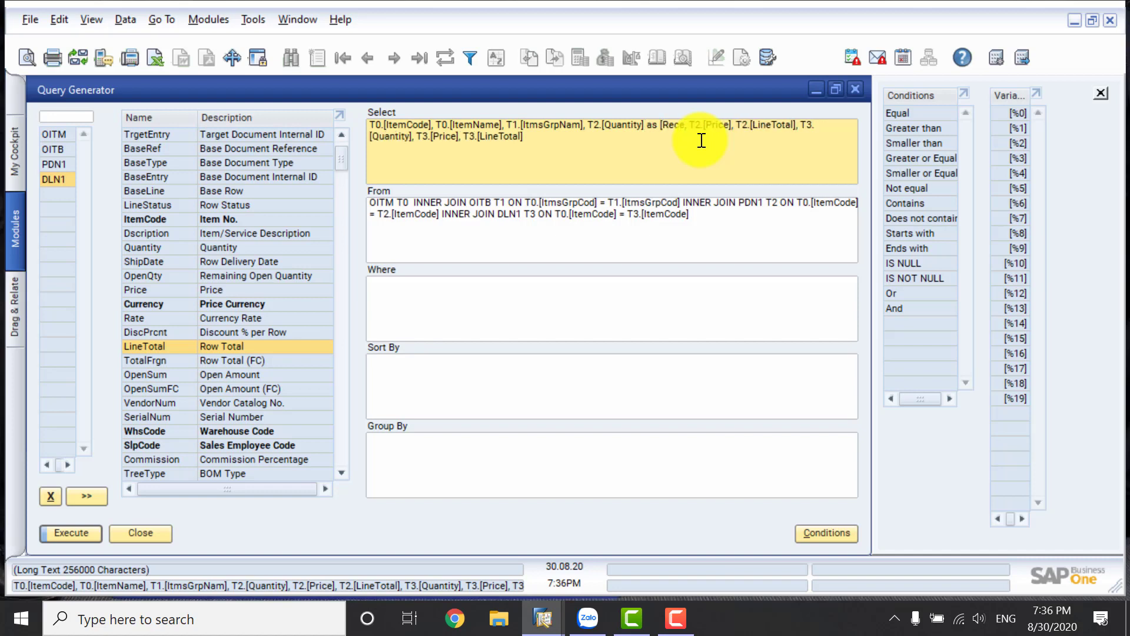
text(ipt Q)
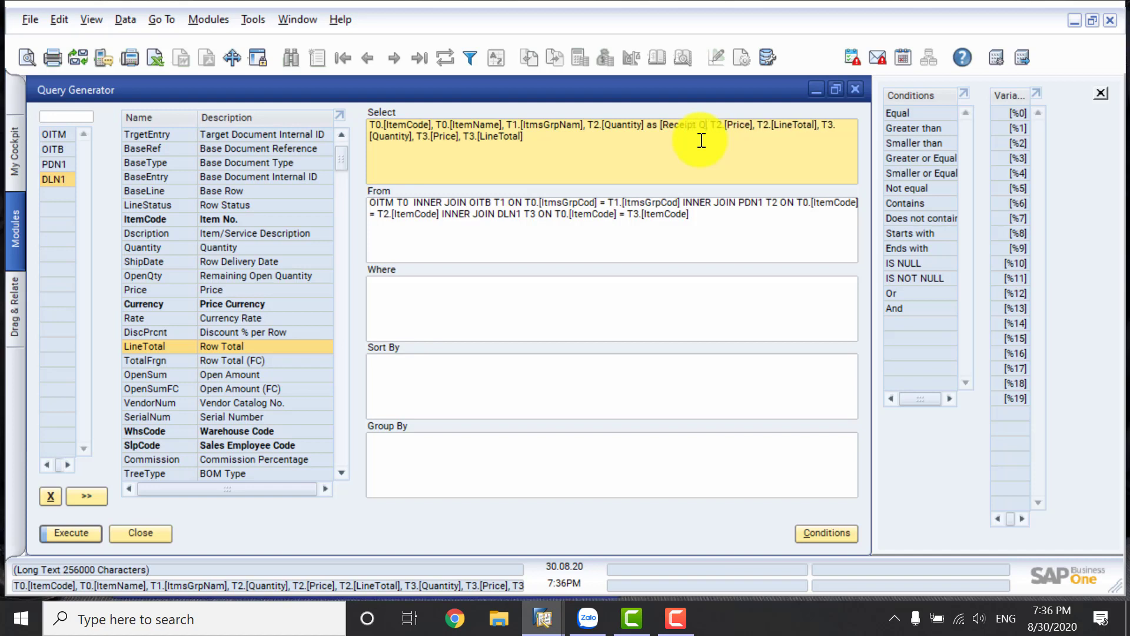
text(ty])
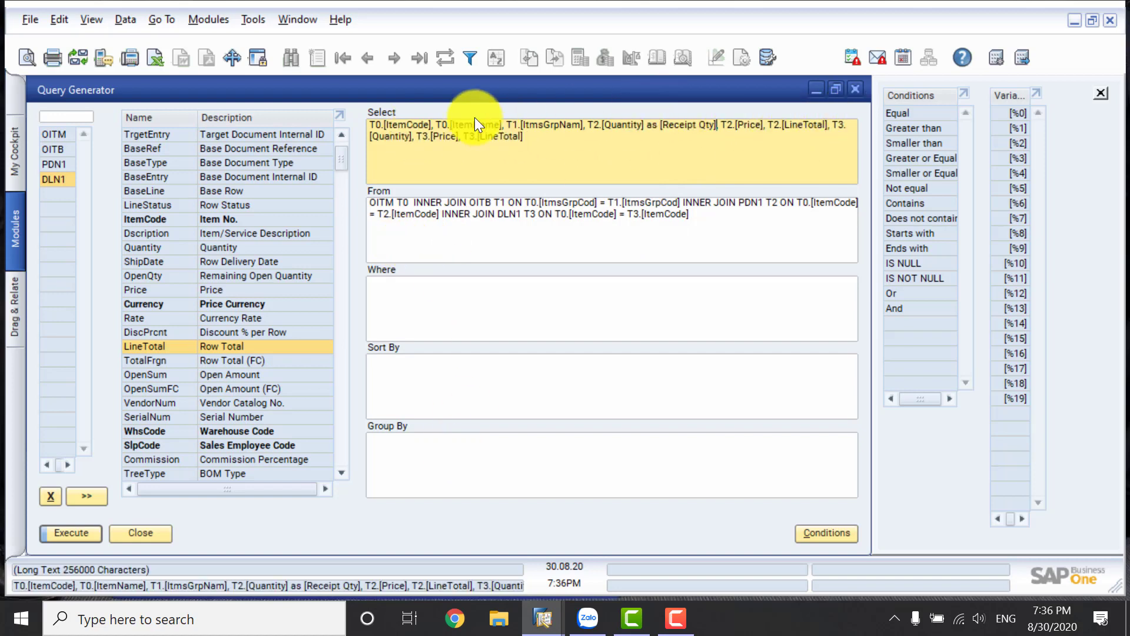
Give T3.[Quantity] the alias [Delivery Qty] in the Select clause.
click(412, 140)
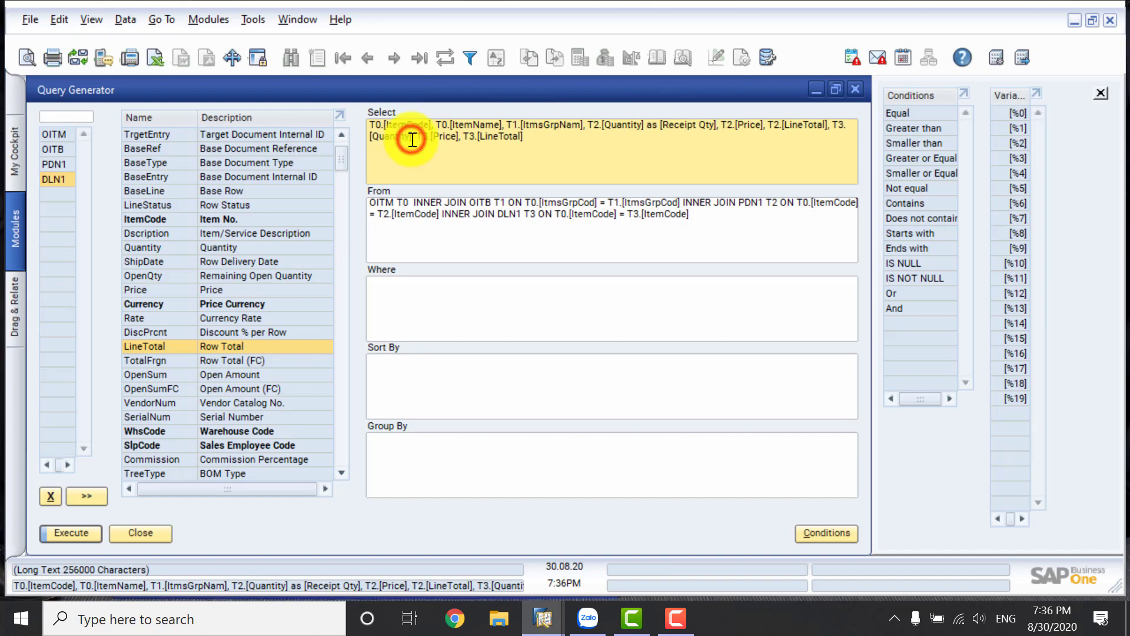
text(as)
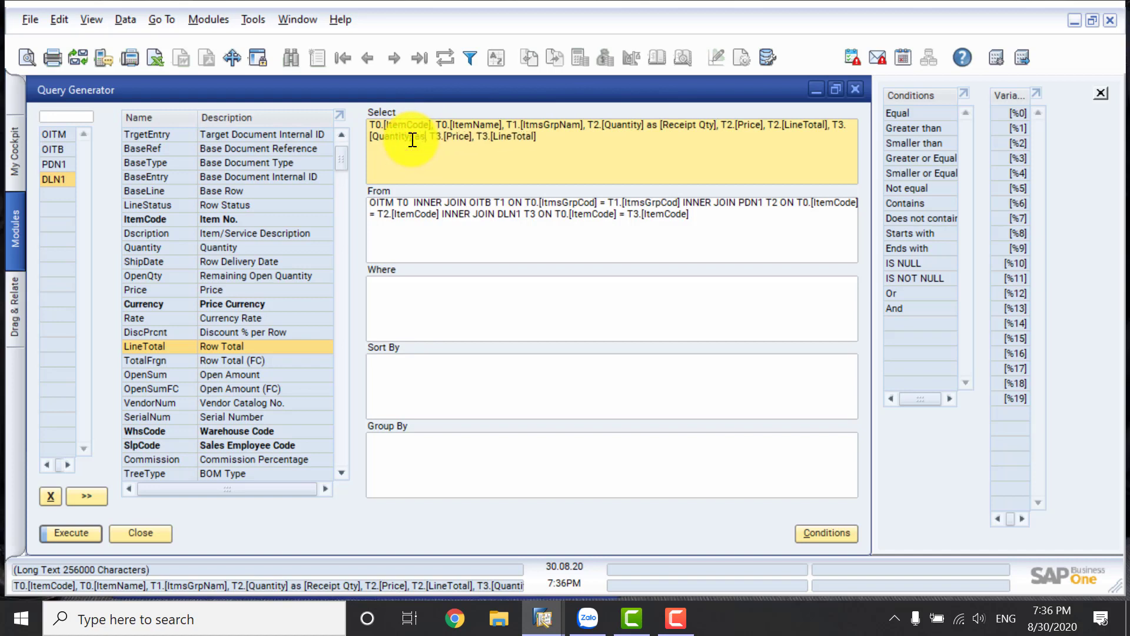
text( [)
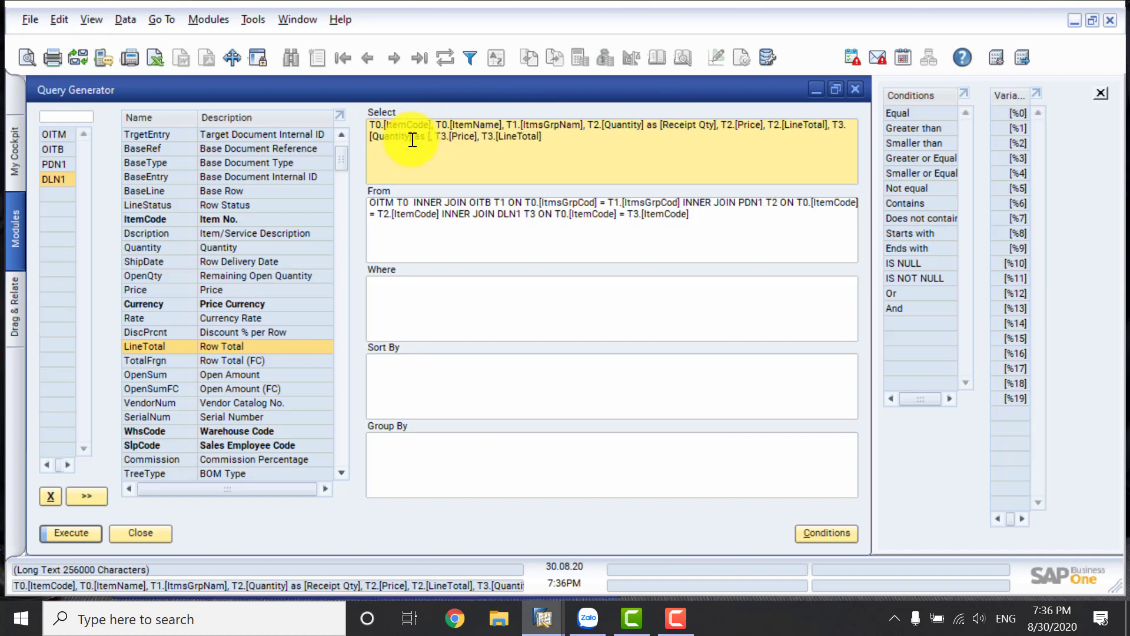
text(Deliver)
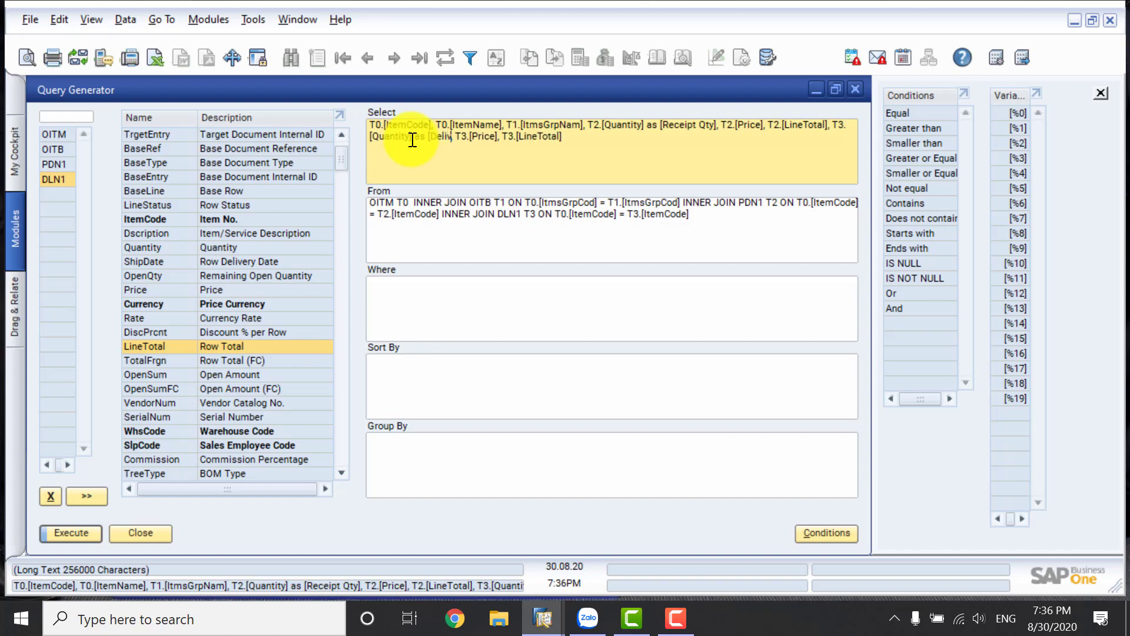
text(y])
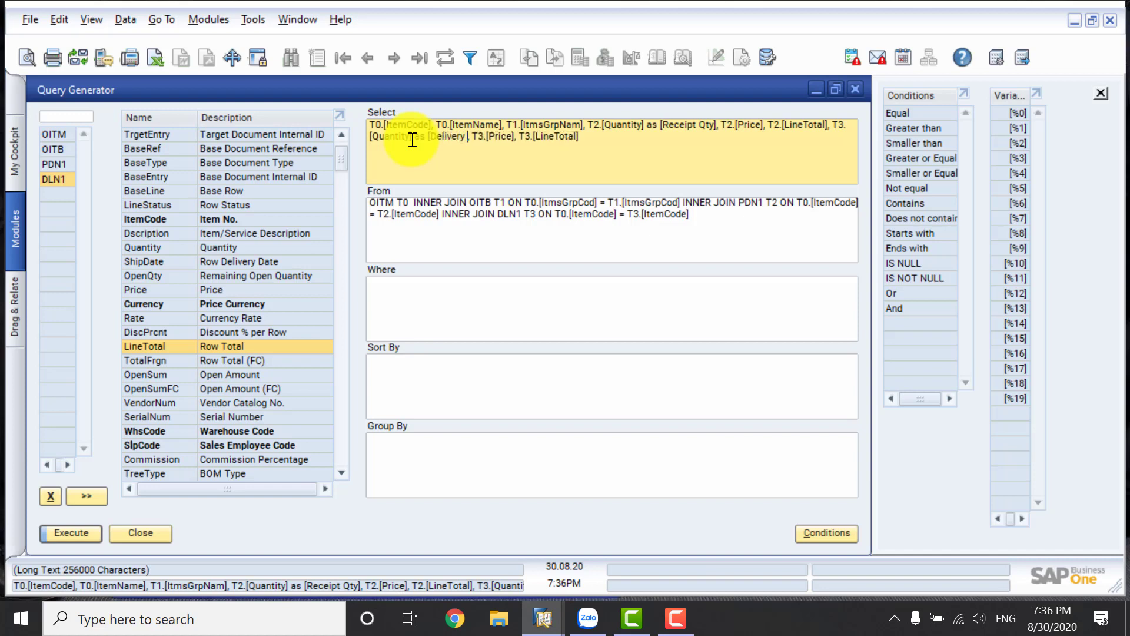
text(Qty)
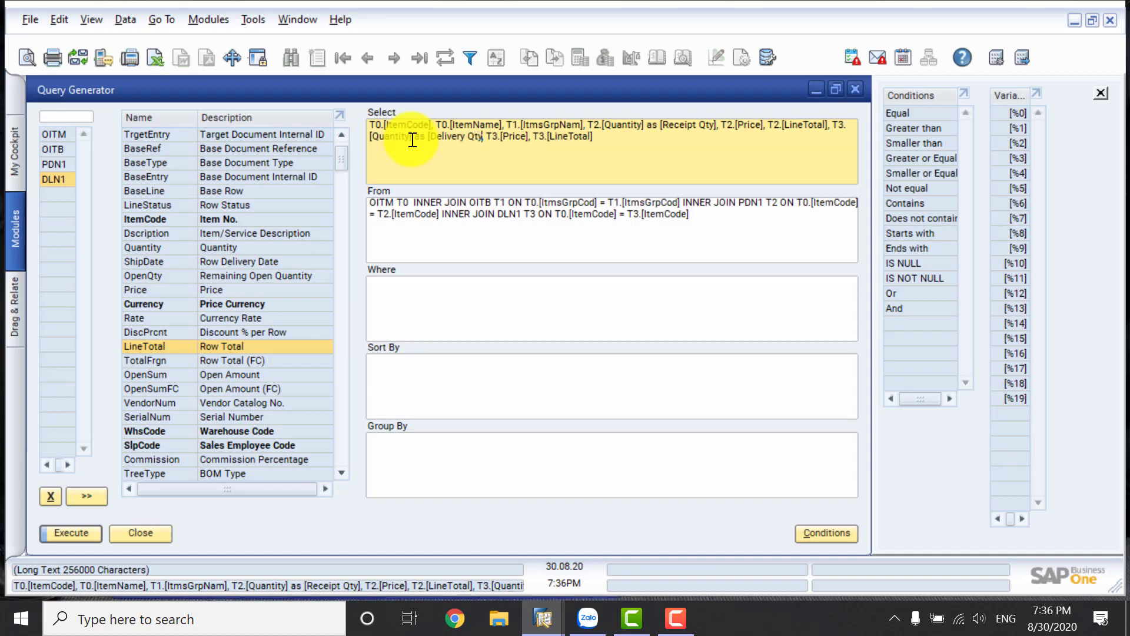
text(])
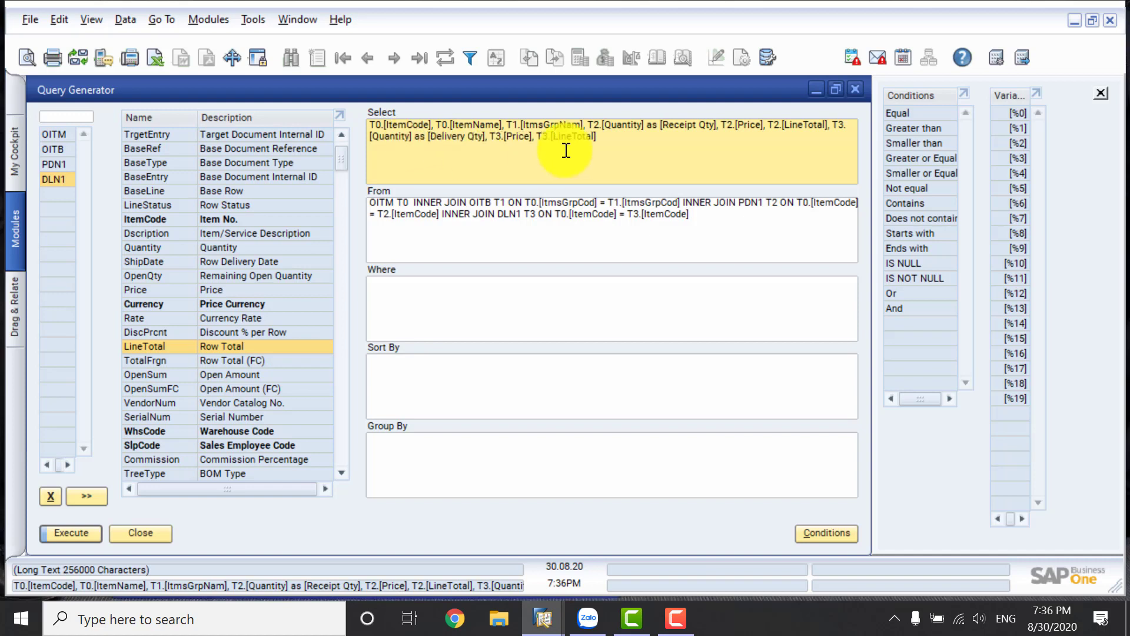
Give T2.[Price] the alias [Pur. Price] in the Select clause.
click(765, 125)
text(as R)
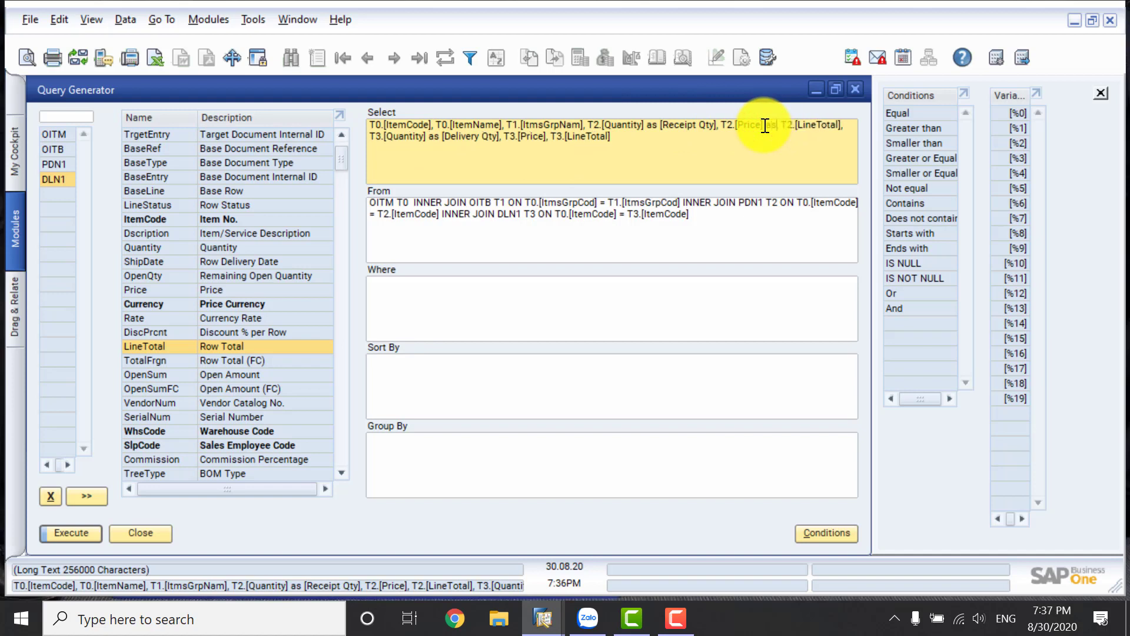
key(BackSpace)
text(Pur, )
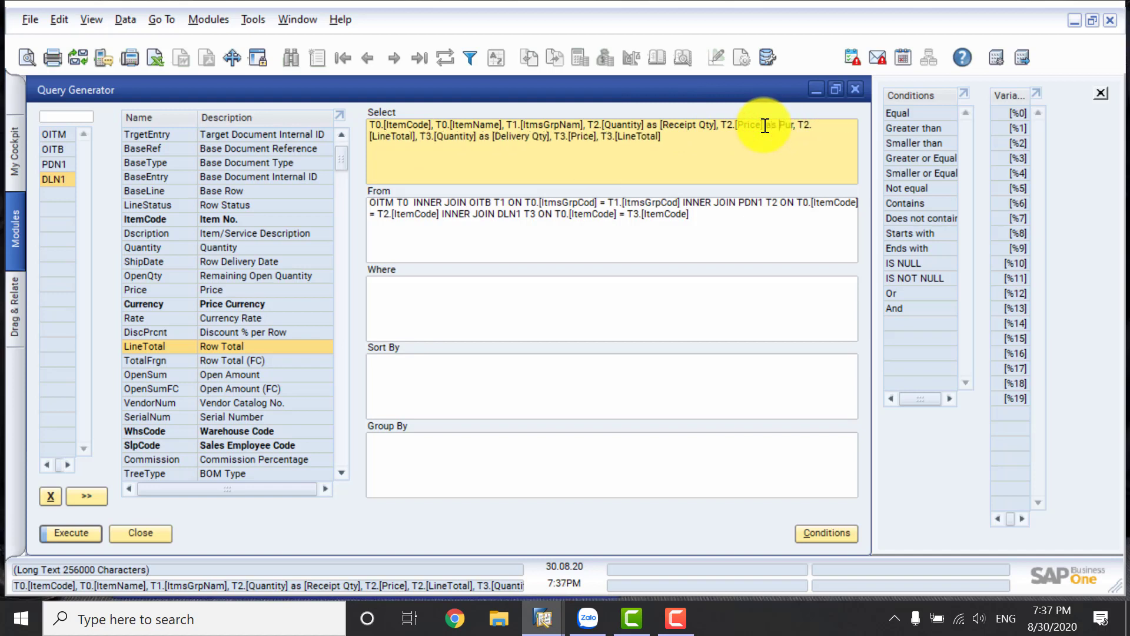
text([)
text(. Price] as [)
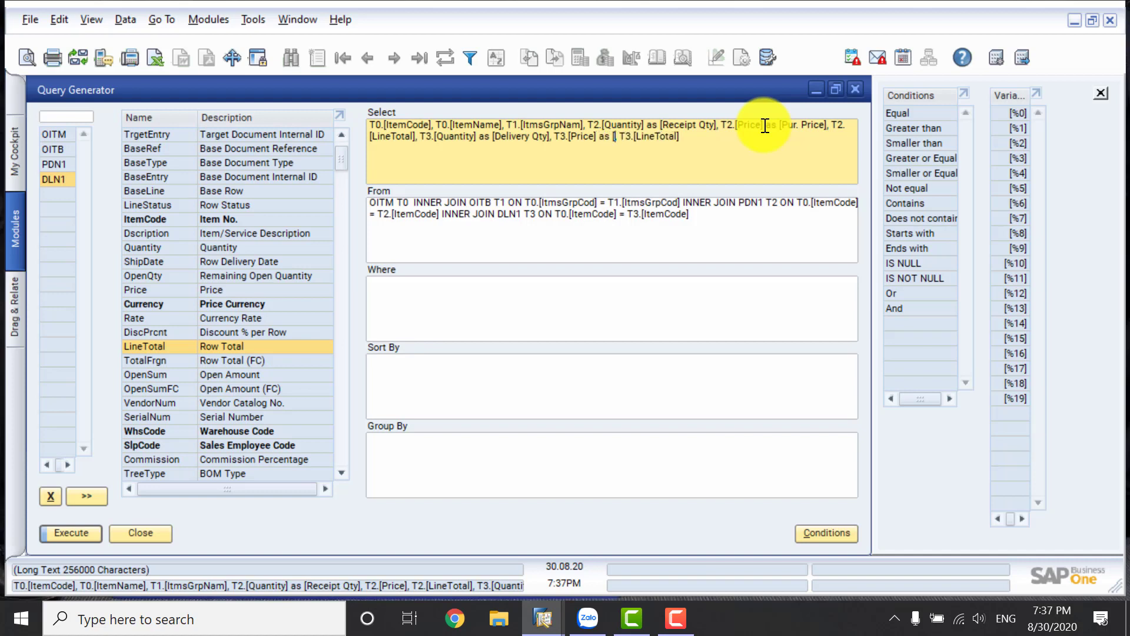
text(Sales Price)
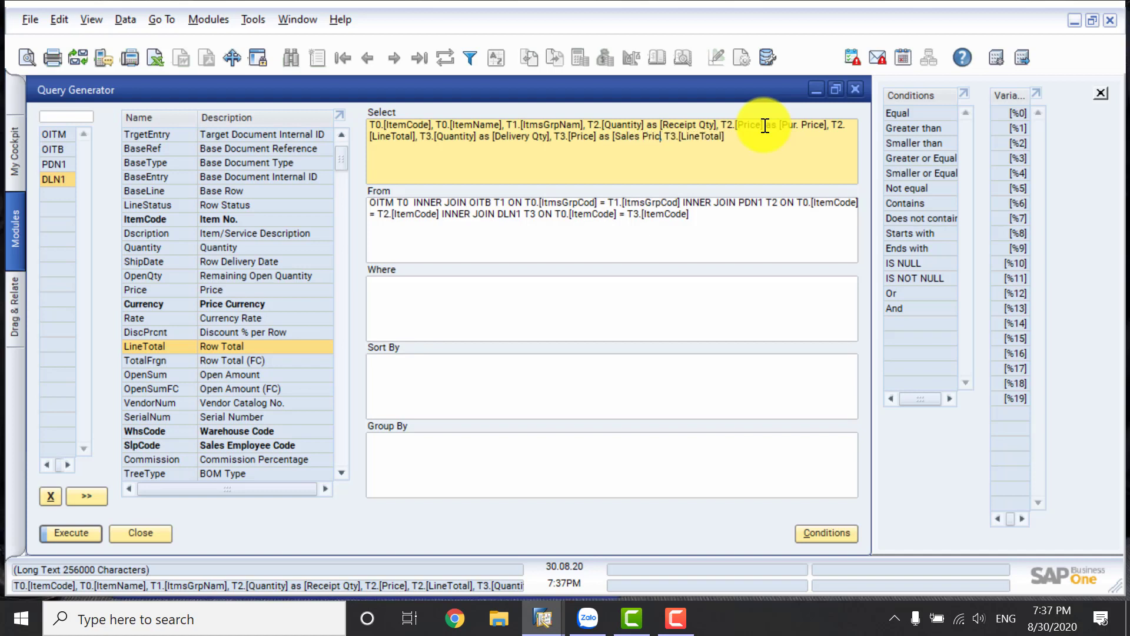
text(])
Preview the query results to check the purchase and sales price headings, and return to the query definition.
click(603, 229)
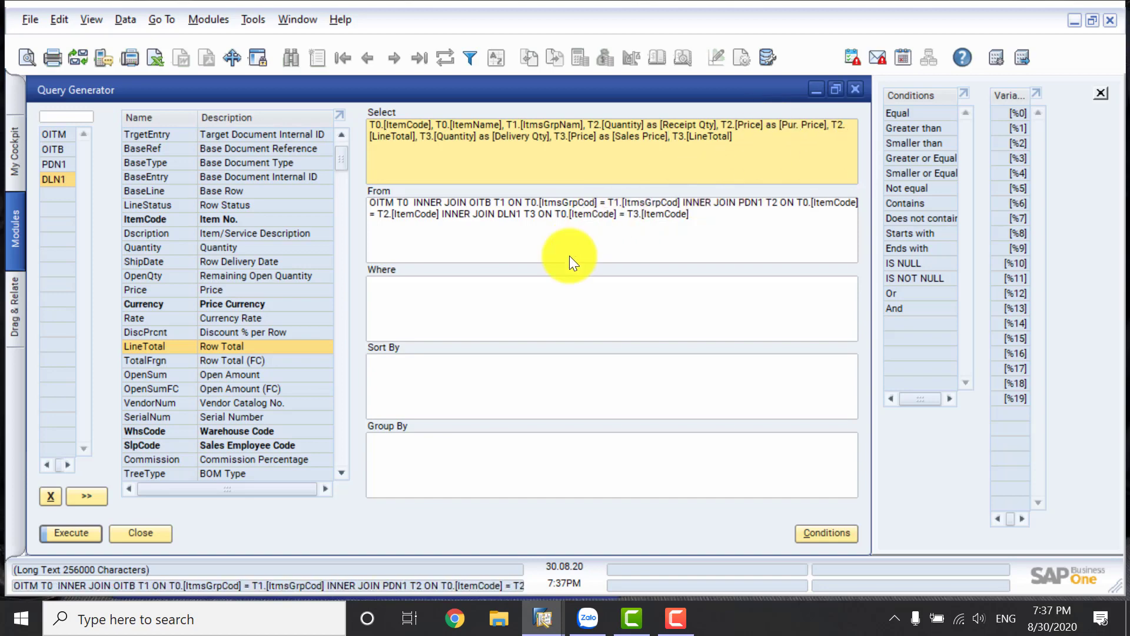
click(75, 532)
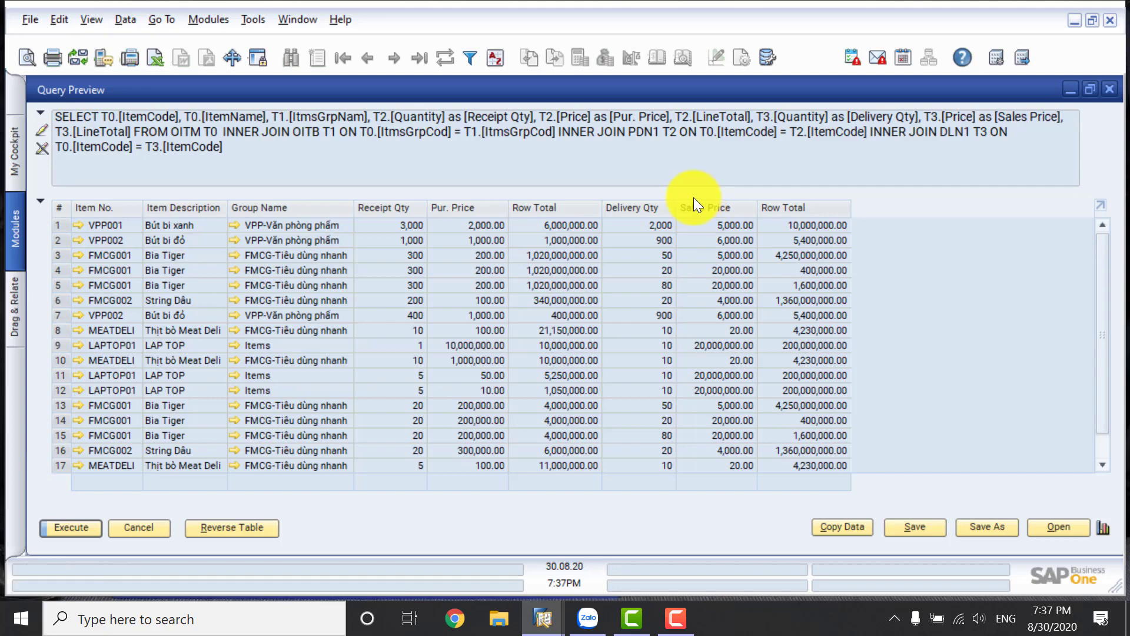
click(133, 526)
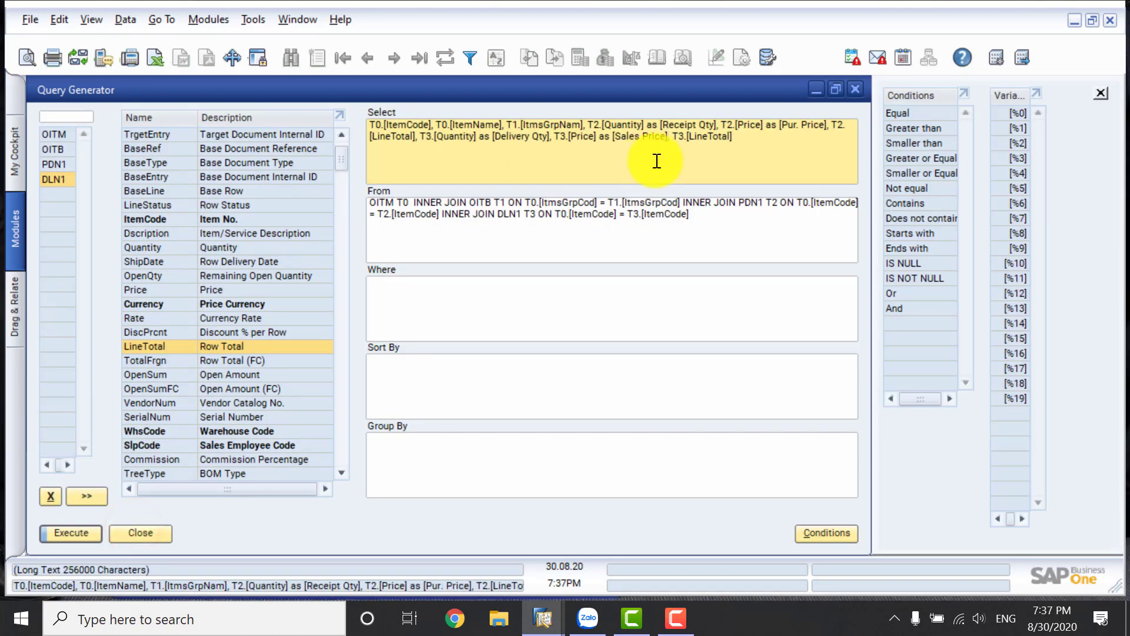
Append a calculated expression to the Select clause that subtracts T3.[Quantity] from T2.[Quantity], starting with an opening parenthesis.
click(737, 139)
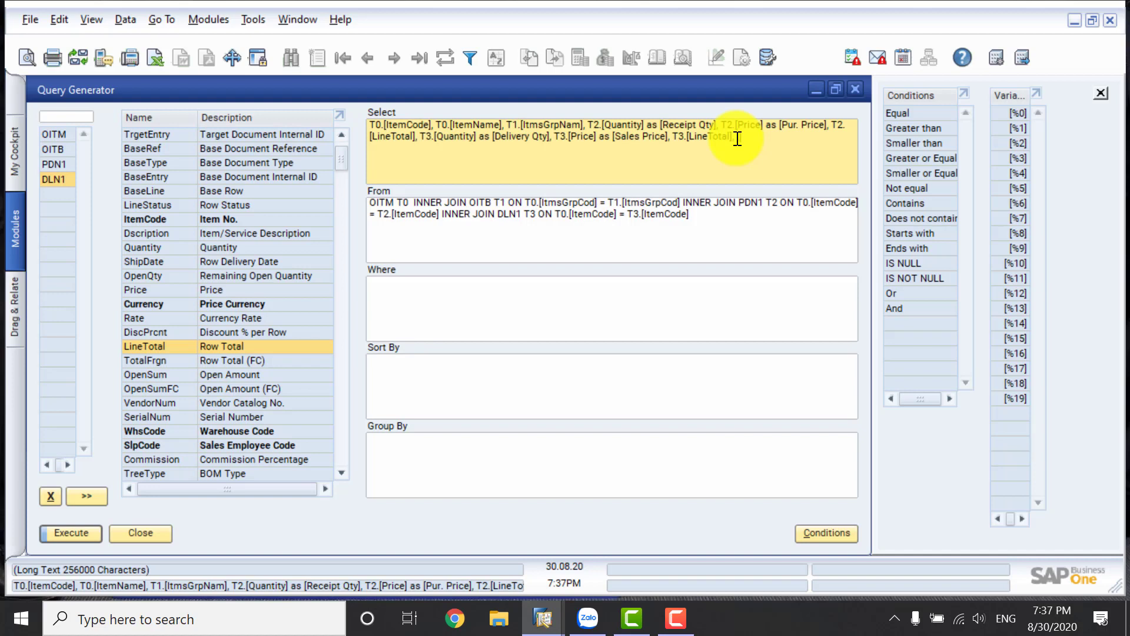
text(, ()
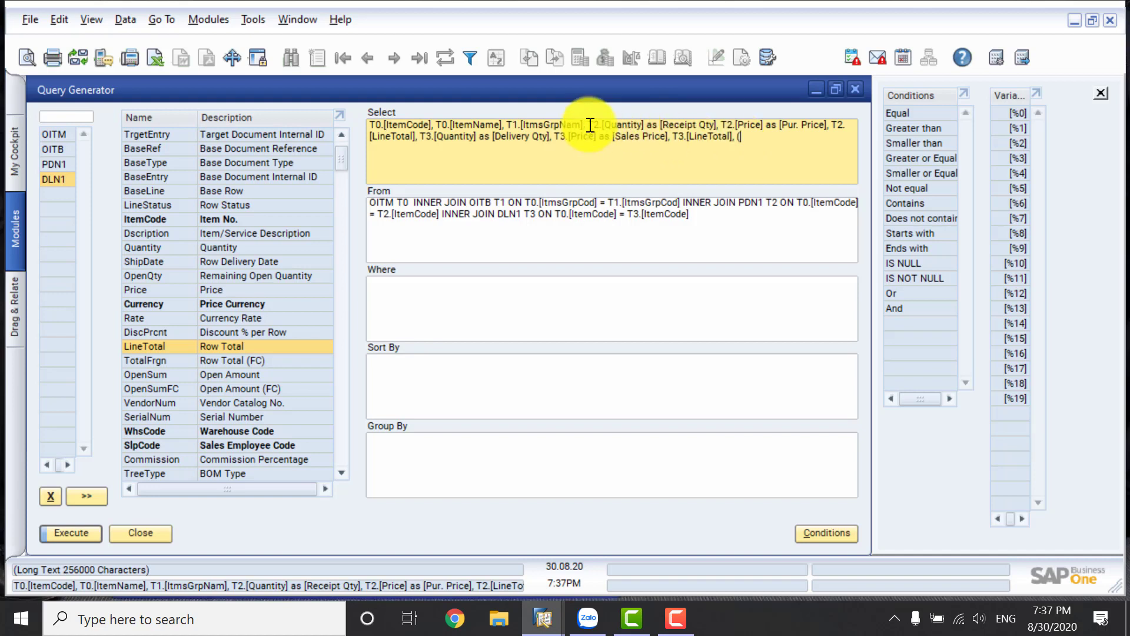
drag(588, 125, 645, 125)
key(ctrl+c)
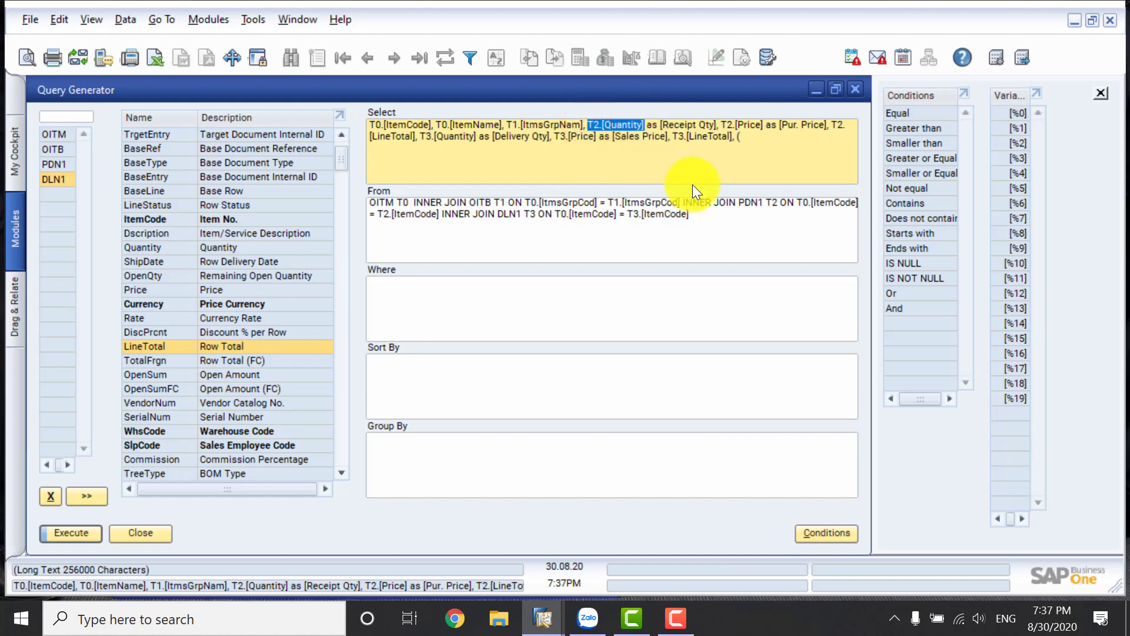
click(761, 140)
key(ctrl+v)
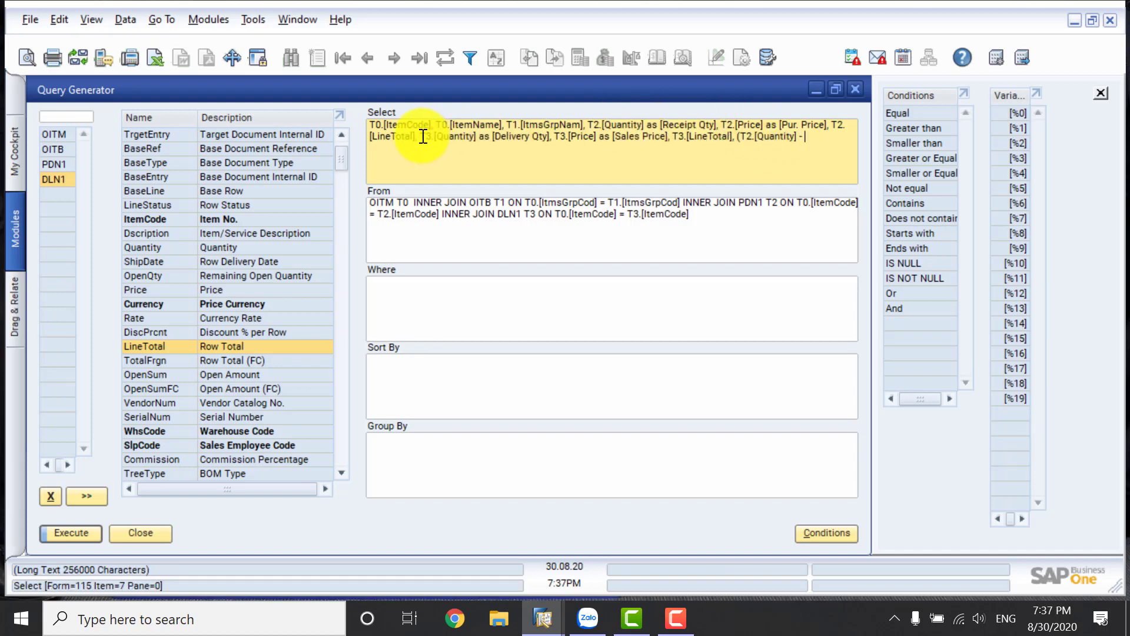
drag(423, 136, 474, 136)
key(ctrl+c)
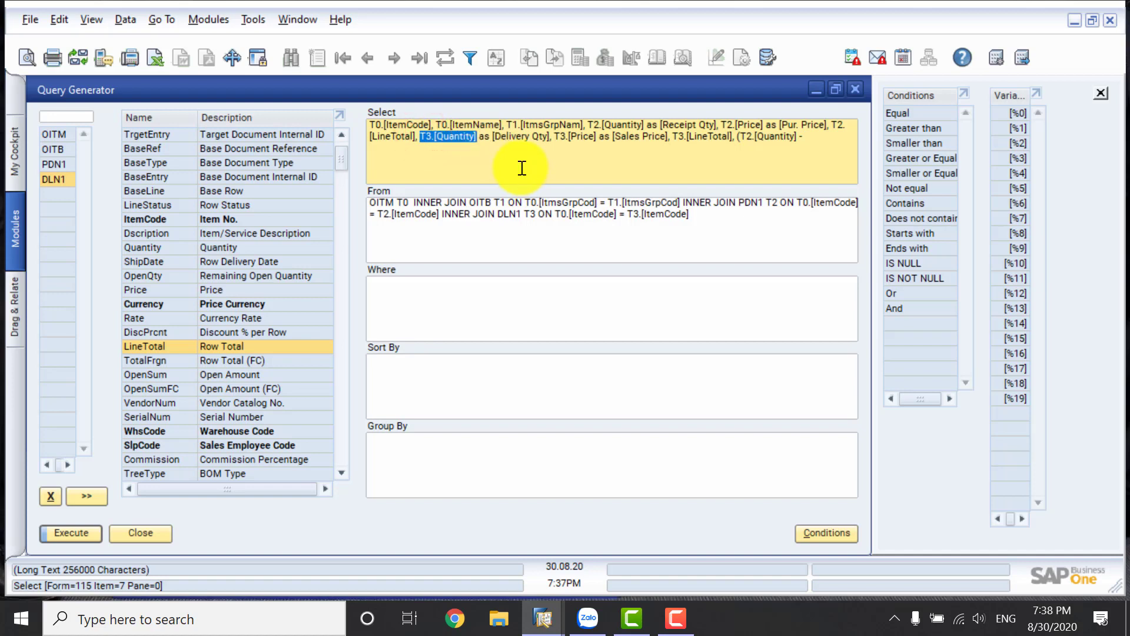
click(810, 143)
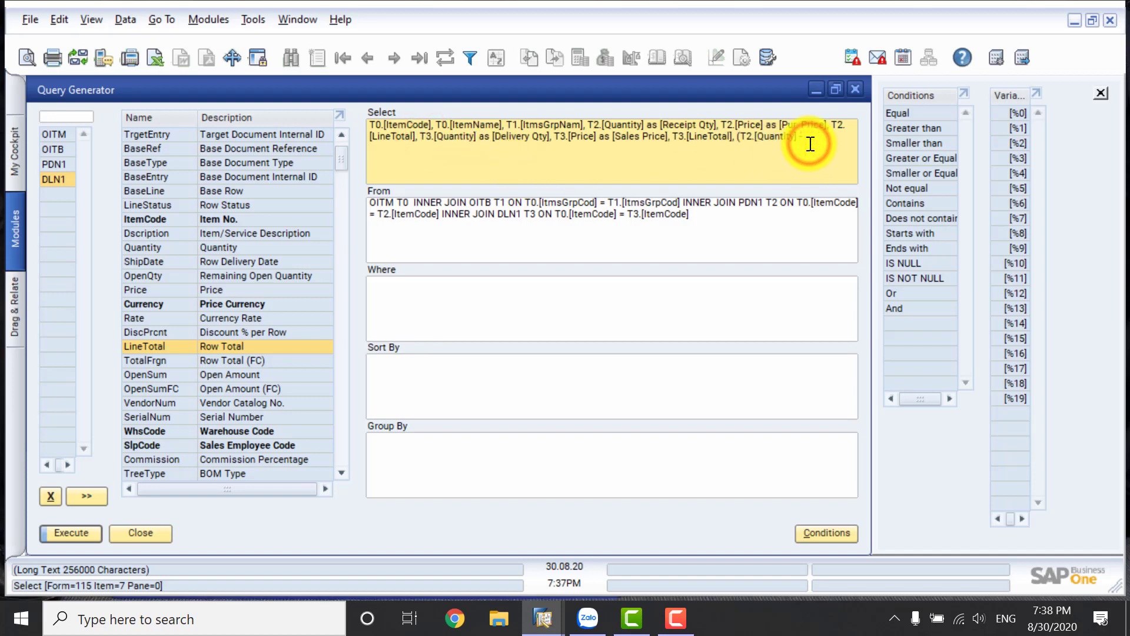
key(ctrl+v)
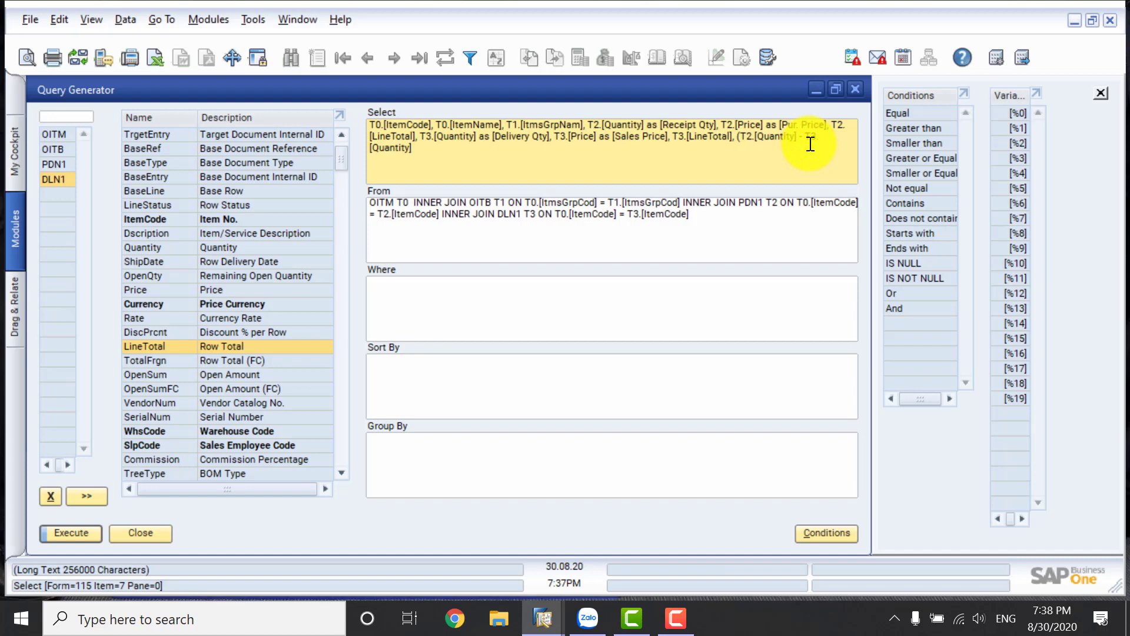
Close the quantity difference expression, give it the alias [Available Qty], and preview the query results.
text() as [Available Qty)
click(85, 528)
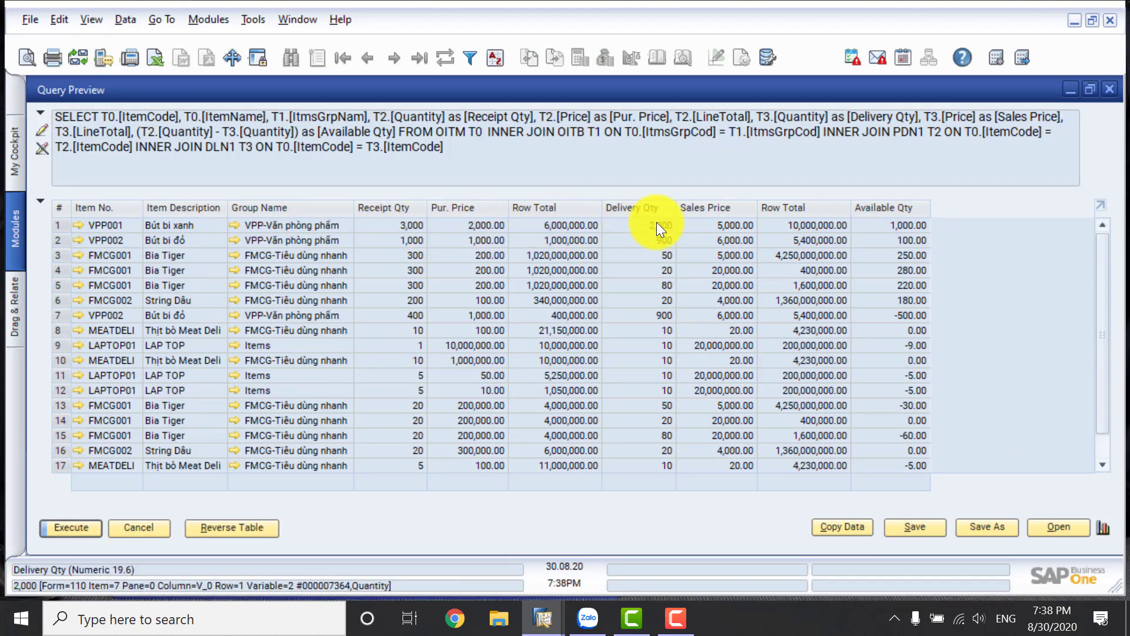
click(139, 525)
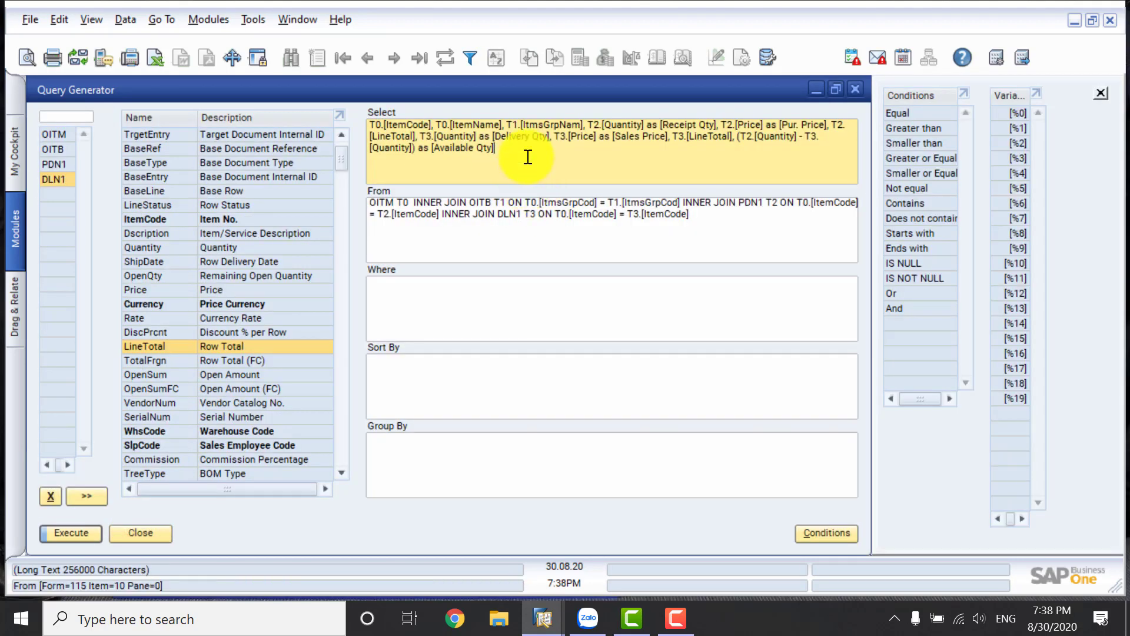
text(, ()
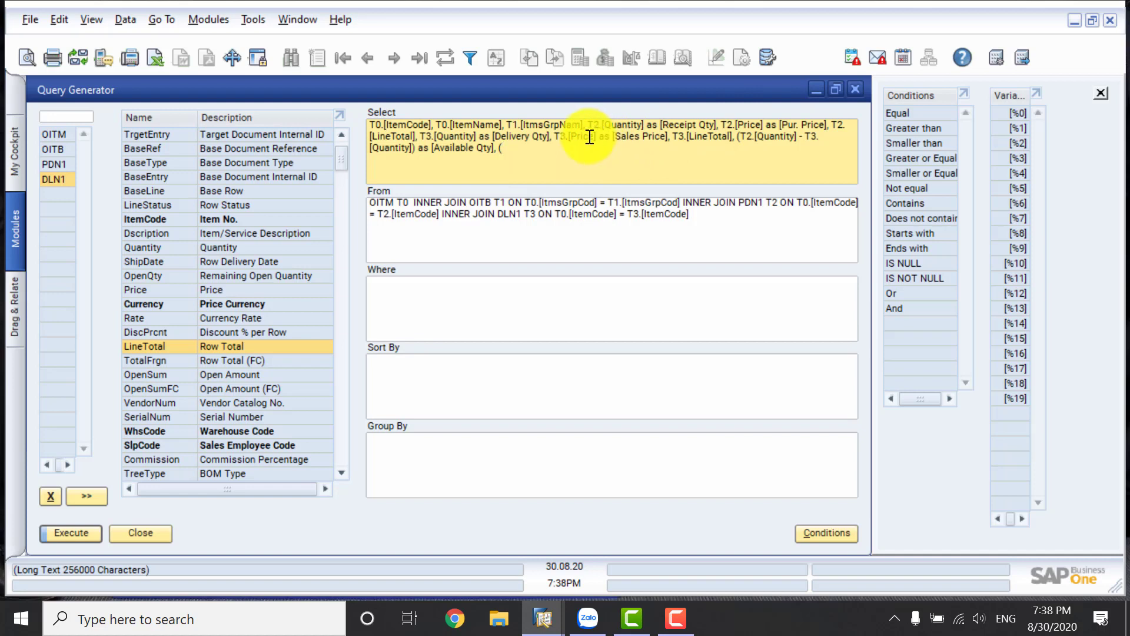
drag(554, 136, 599, 136)
click(555, 149)
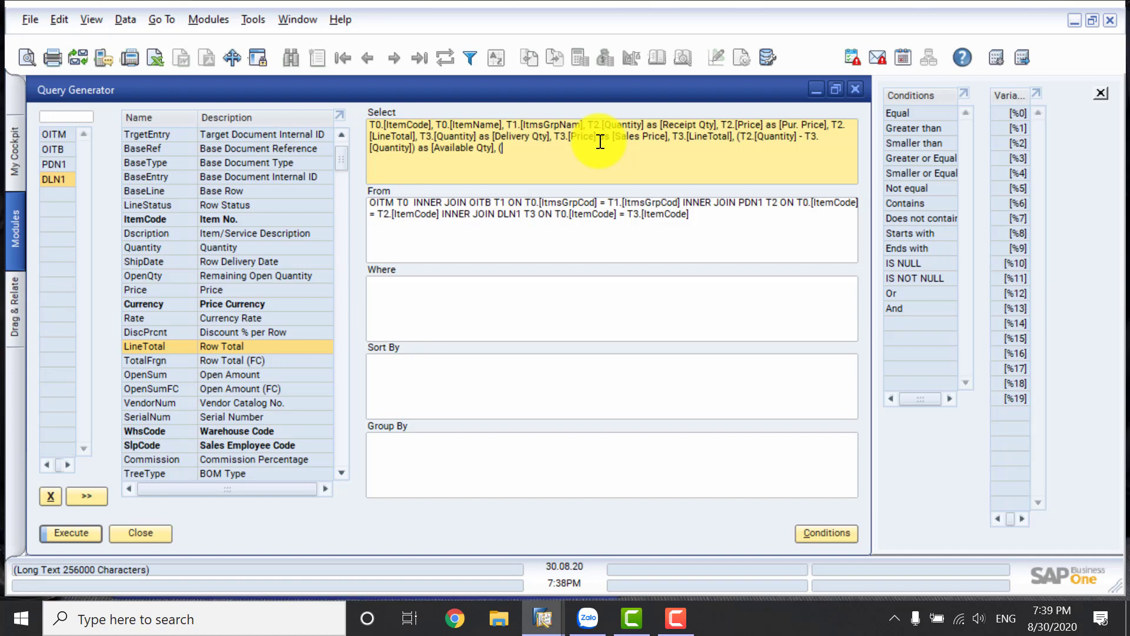
key(BackSpace)
key(BackSpace)
key(BackSpace)
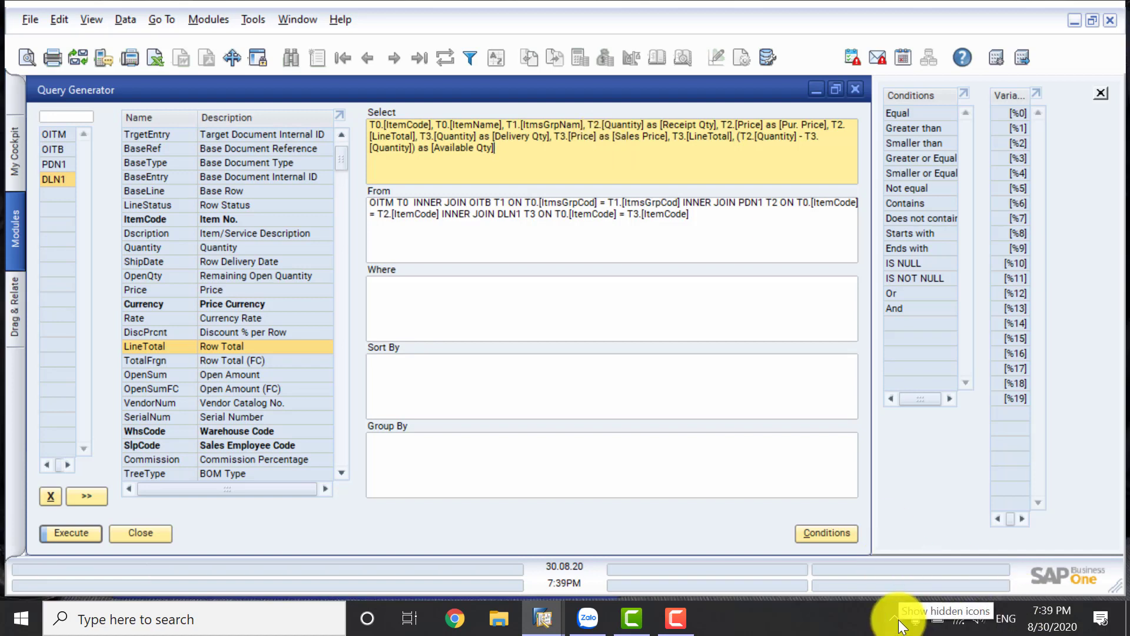
click(683, 608)
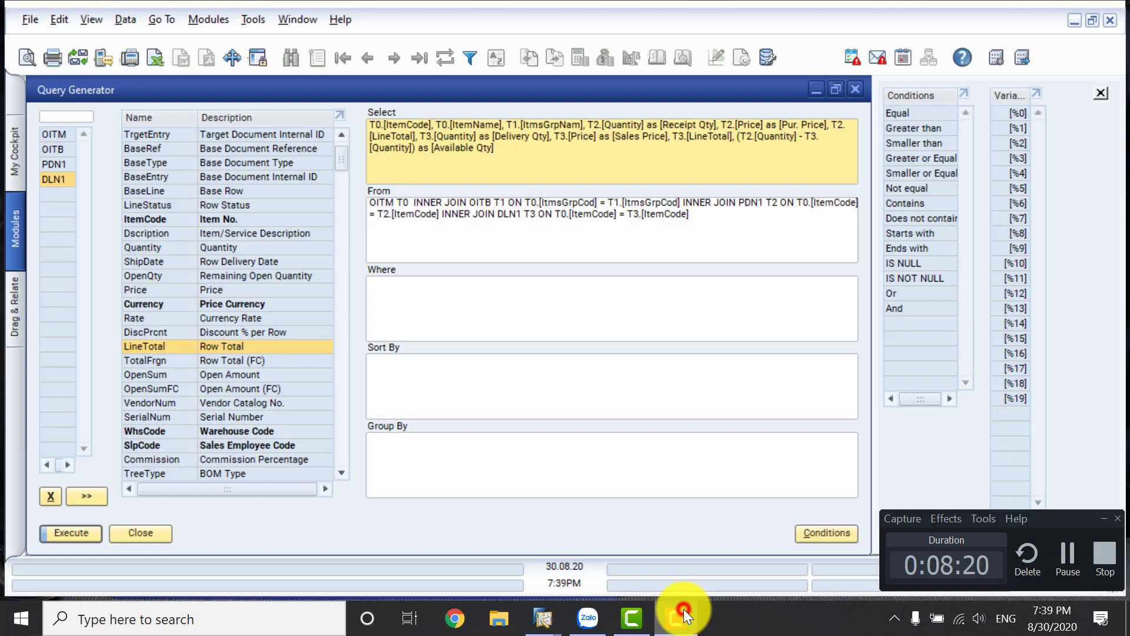
click(1059, 555)
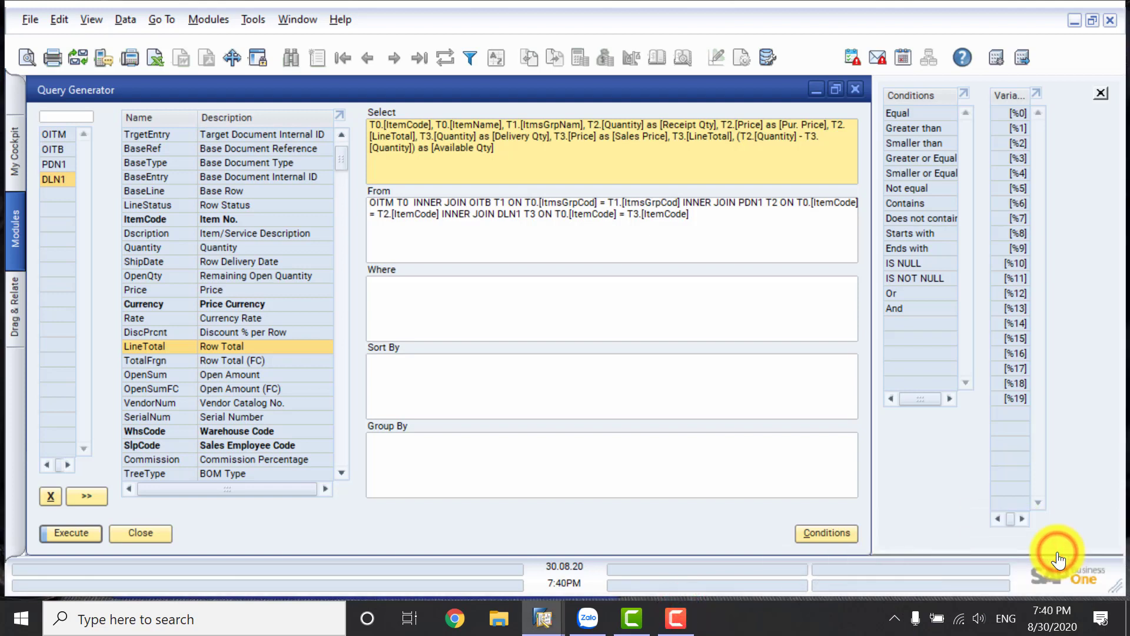
Append a second calculated expression to the Select clause that subtracts T2.[Price] from T3.[Price], starting with an opening parenthesis.
click(516, 148)
text(, ()
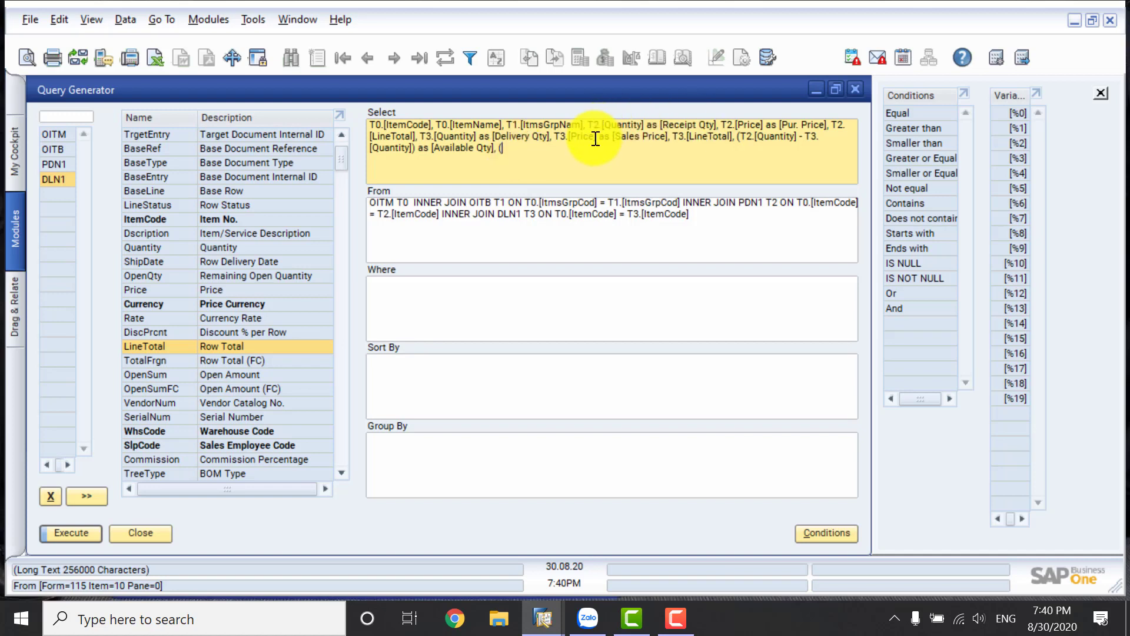
drag(596, 137, 557, 134)
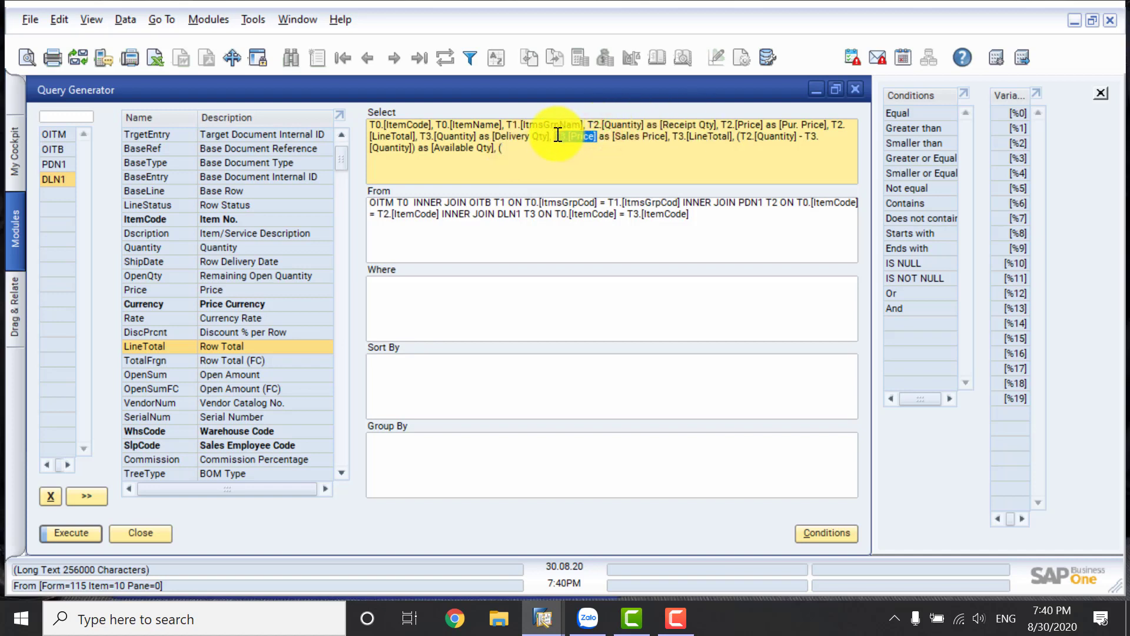
key(ctrl+c)
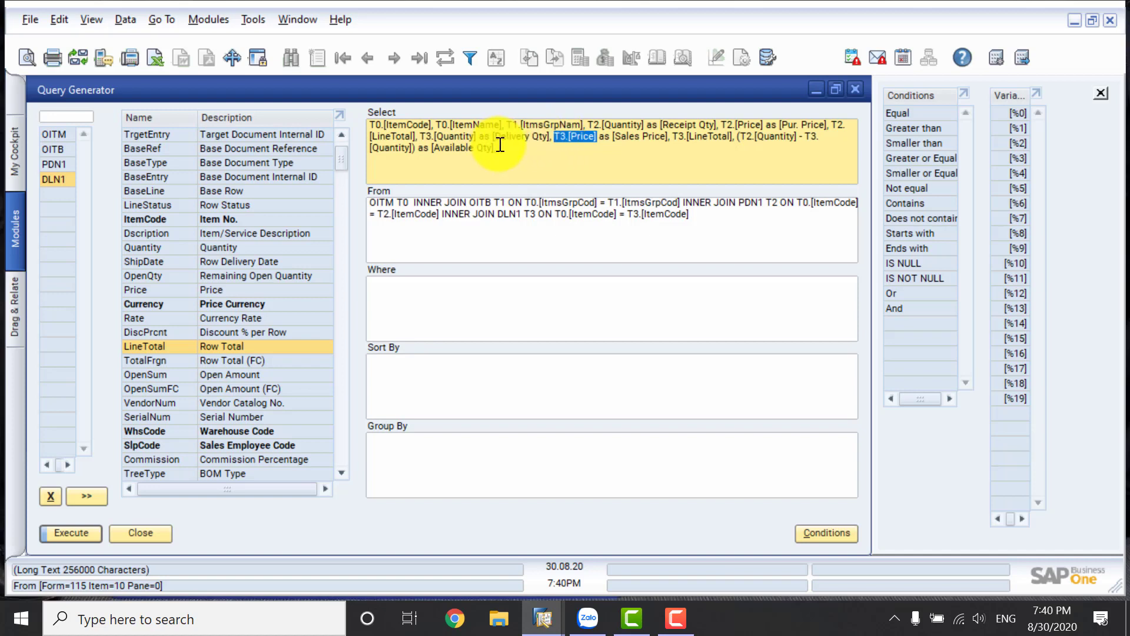
click(504, 147)
key(ctrl+v)
text(-)
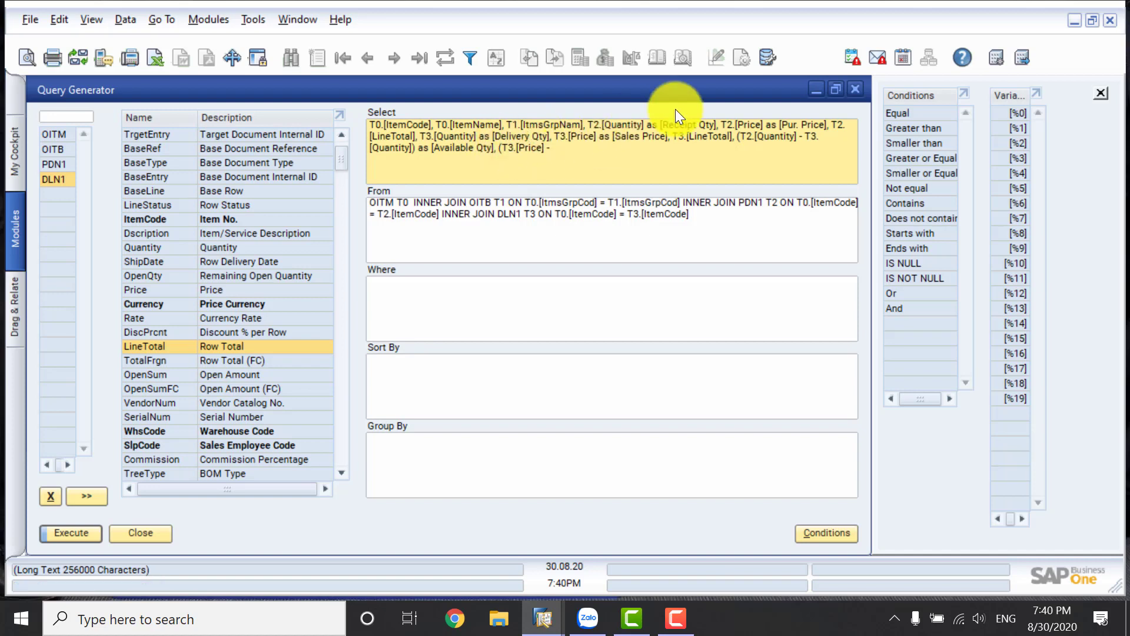
drag(763, 124, 723, 123)
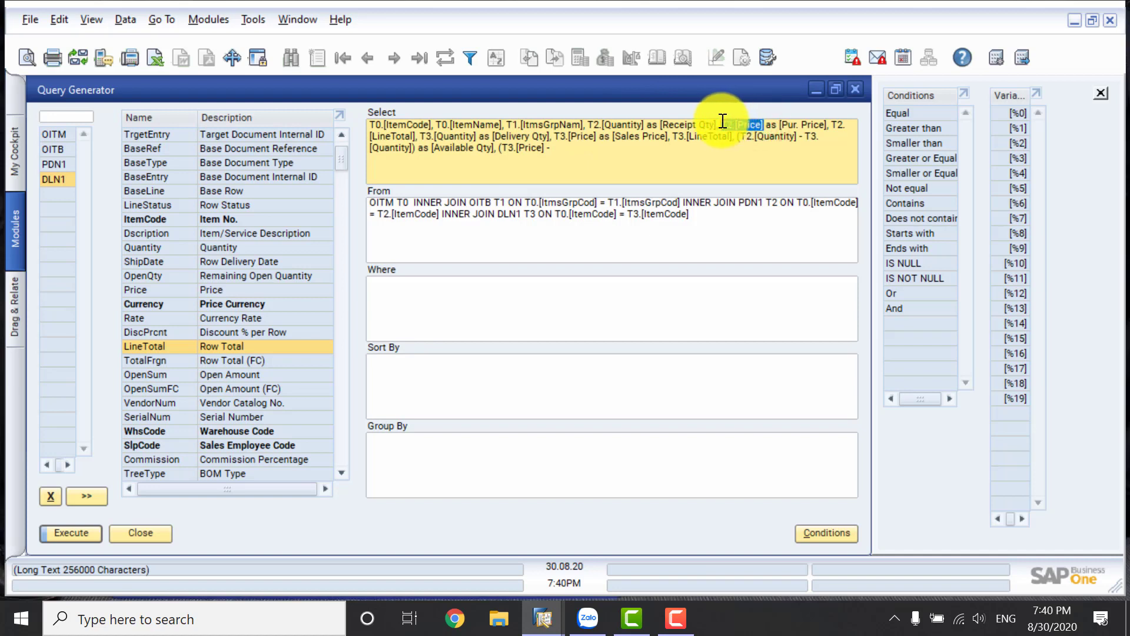
key(ctrl+c)
click(605, 149)
key(ctrl+v)
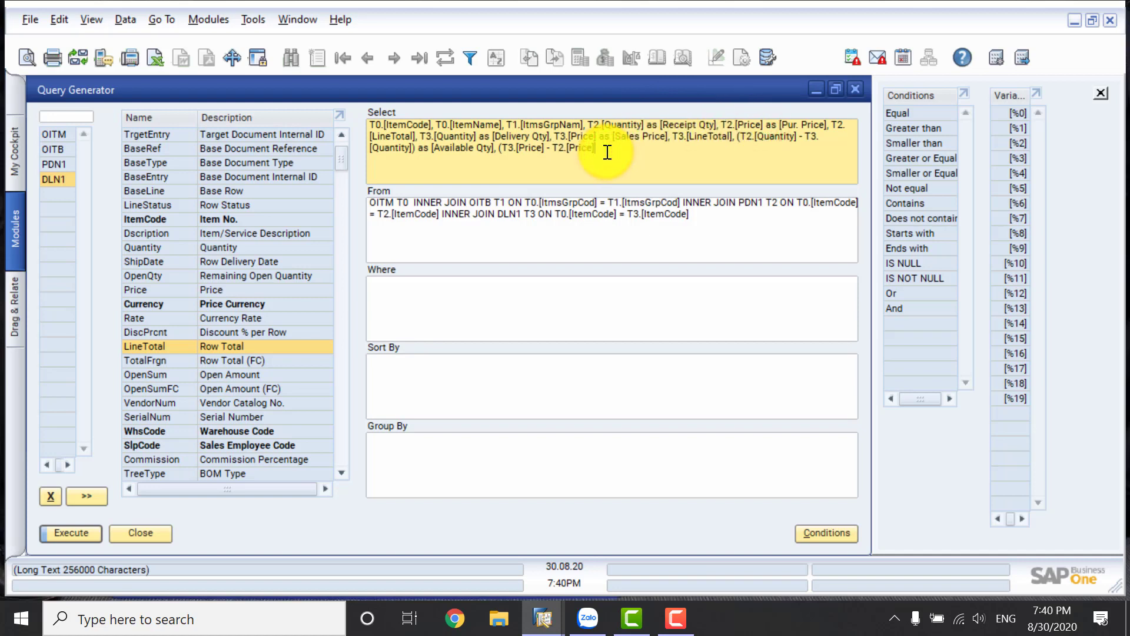
Close the price difference expression, give it the alias [Gr. Profit], and preview the query results.
text() as [Gr. Profit])
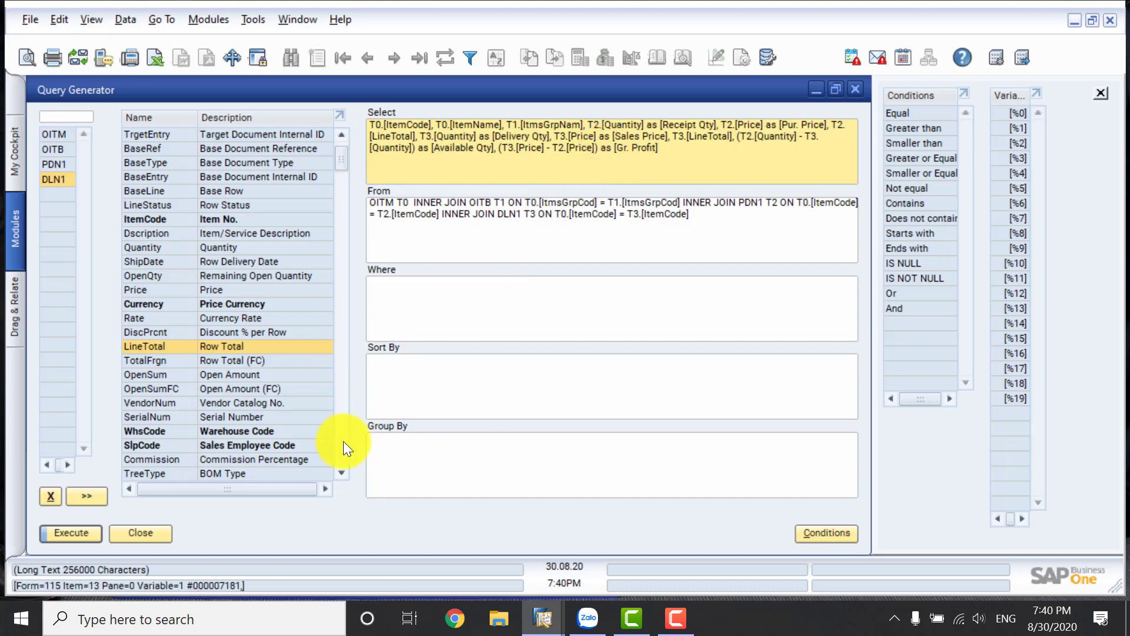
click(85, 530)
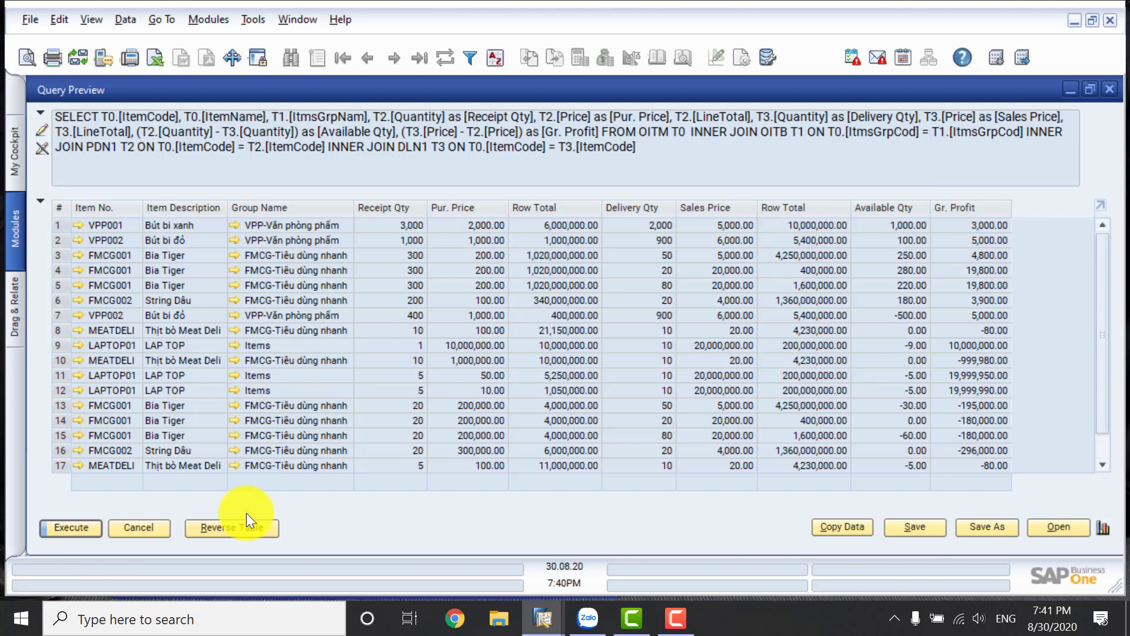
click(141, 527)
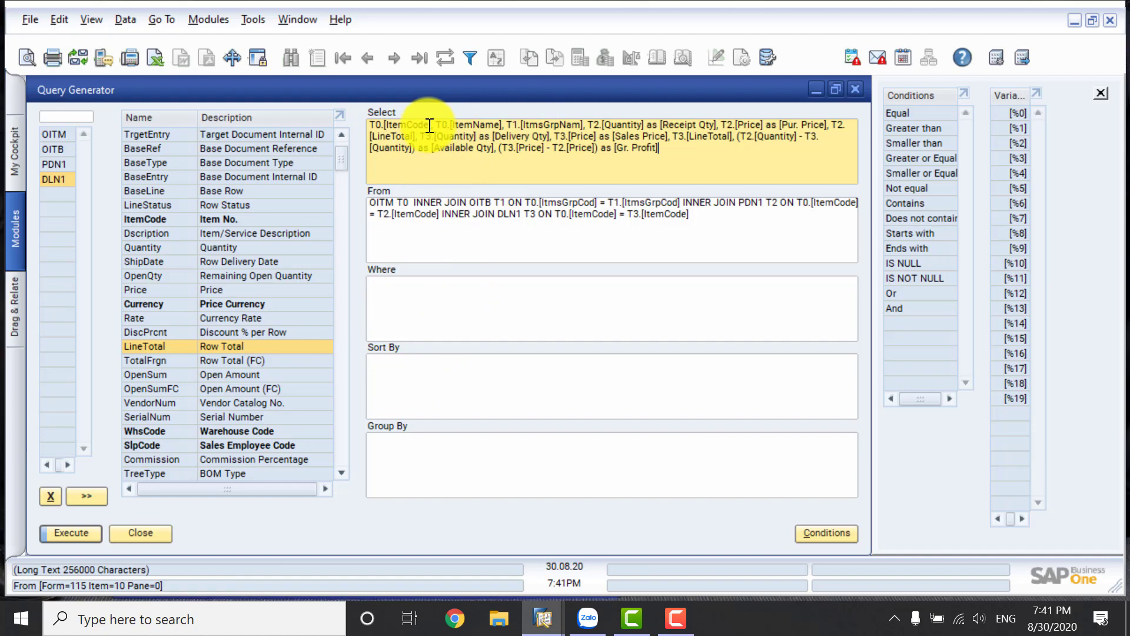
Sort the query by T0.[ItemCode], reusing the field reference from the Select clause.
drag(432, 126, 371, 124)
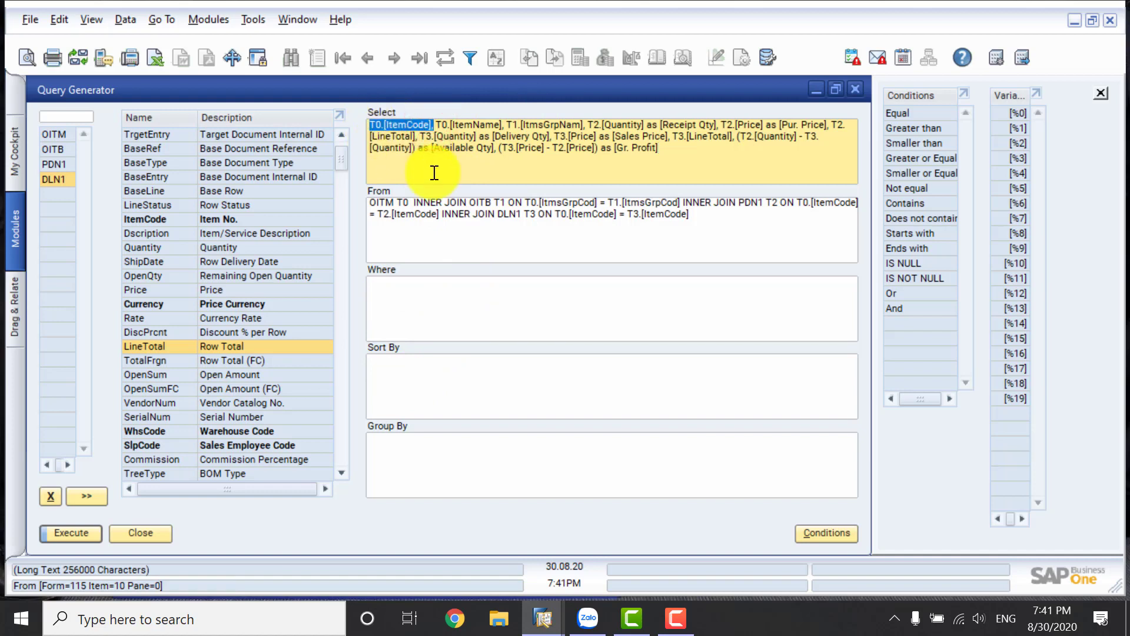
click(401, 371)
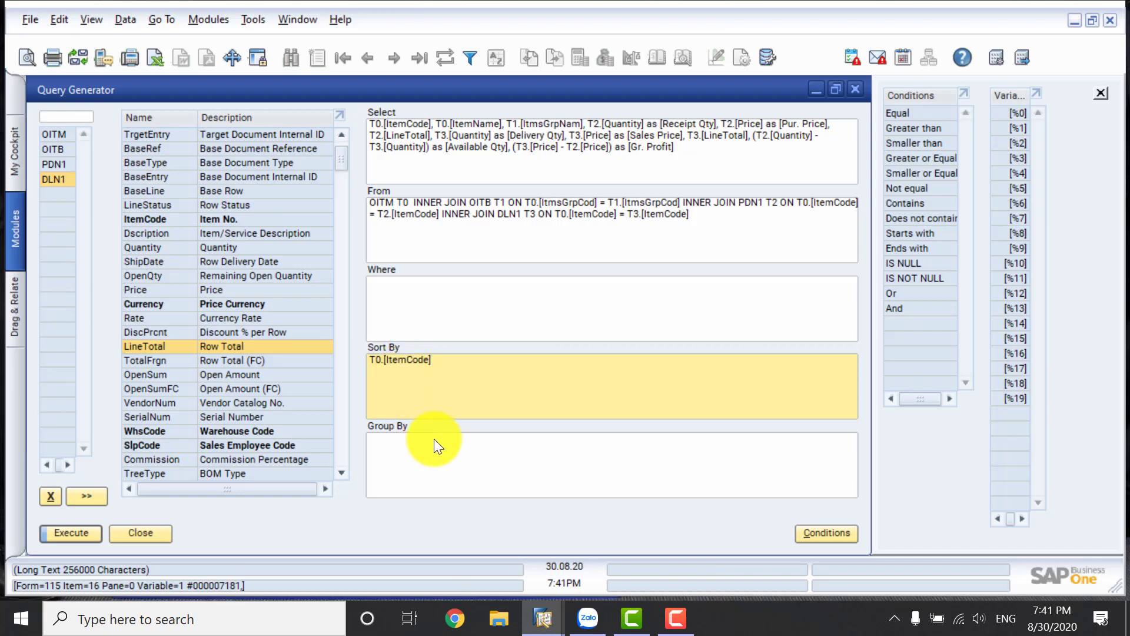
click(422, 450)
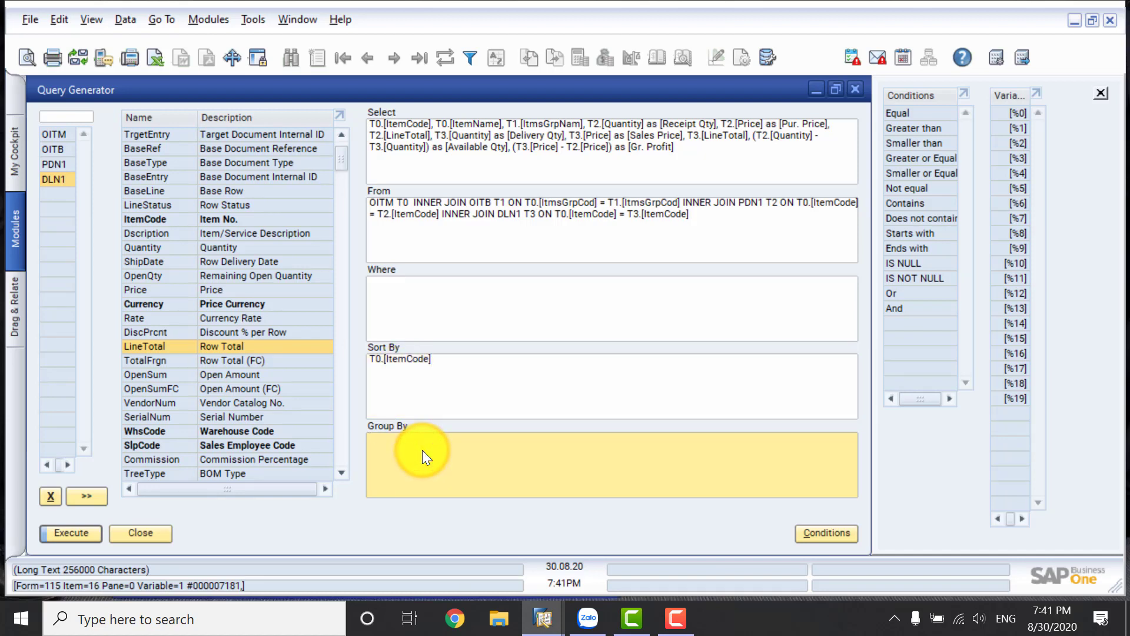
key(ctrl+v)
drag(435, 438, 369, 438)
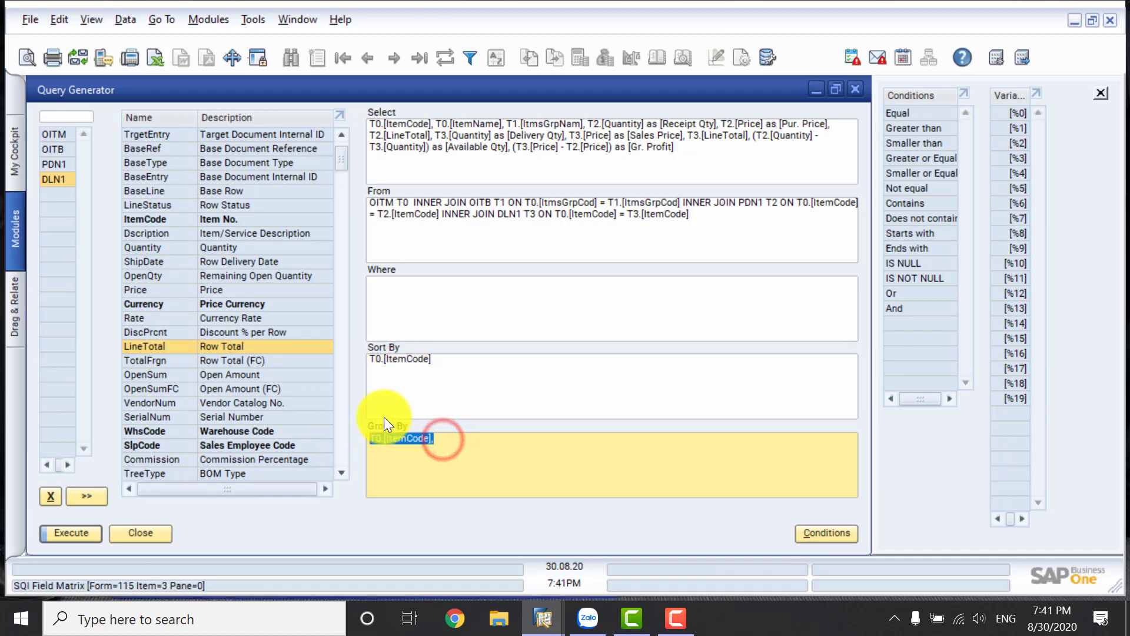
key(Delete)
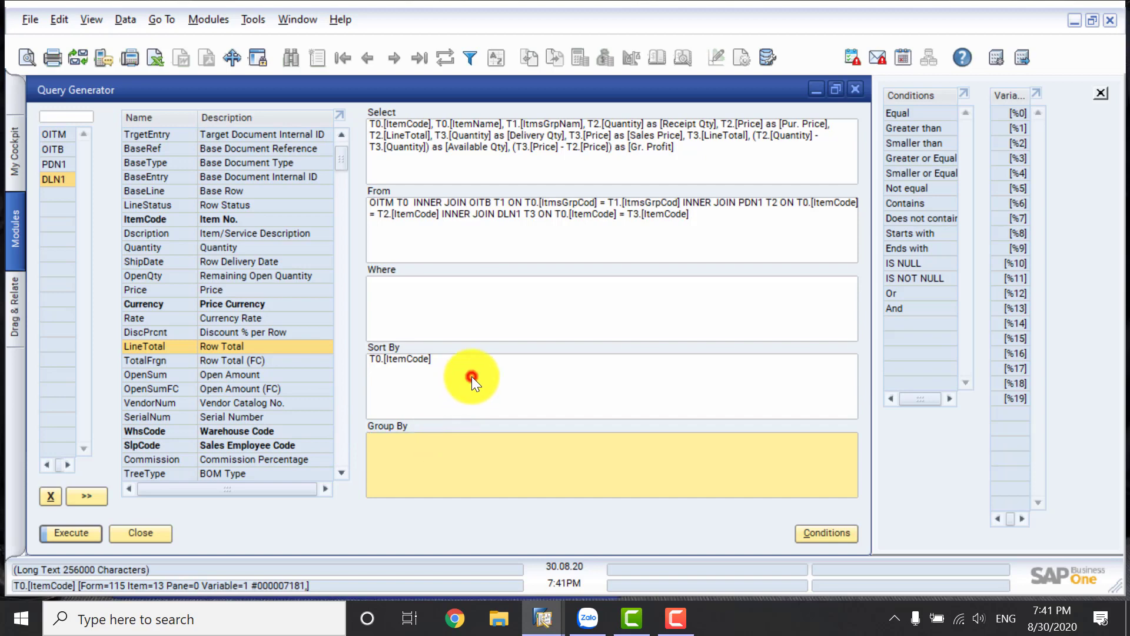
Preview the query results to check the item code sort order, and return to the query definition.
click(472, 376)
click(75, 531)
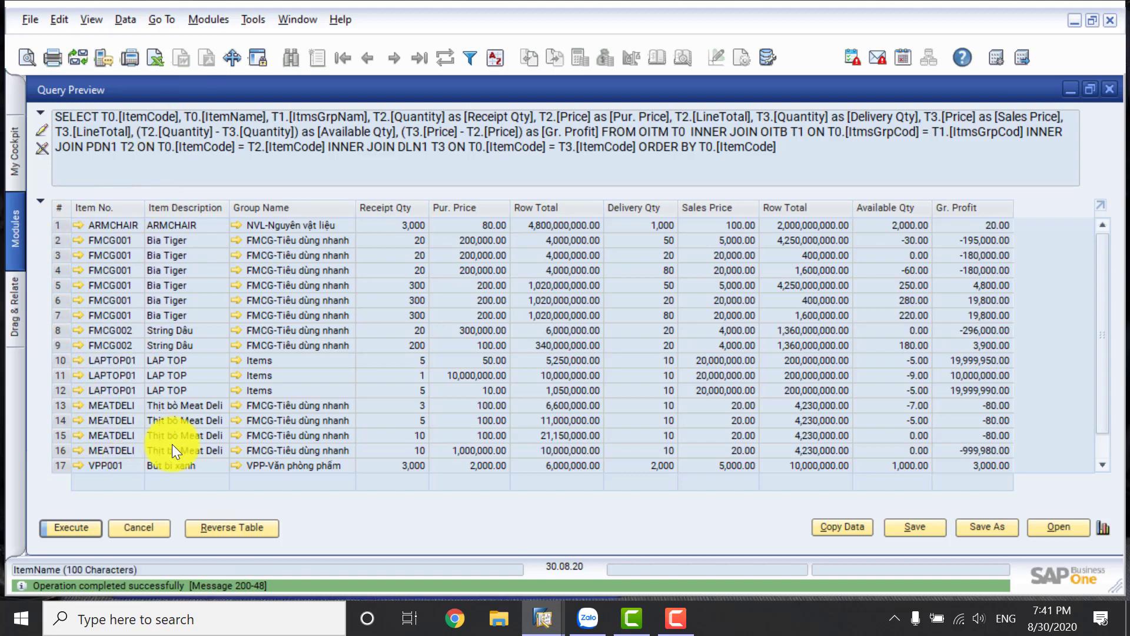
click(166, 526)
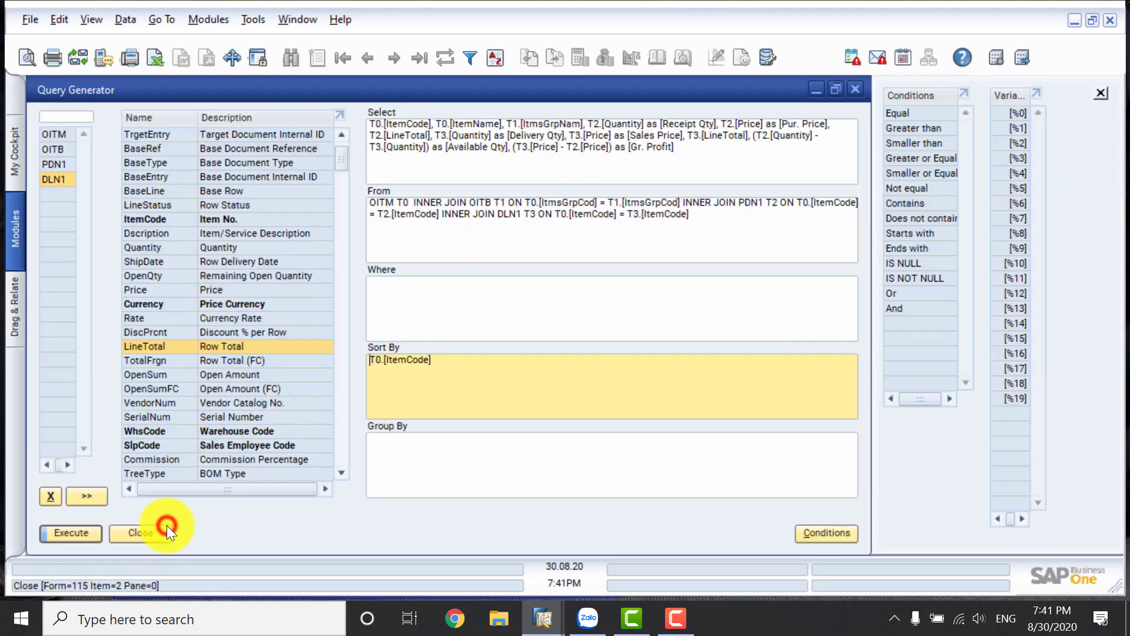
Add a Where condition that sets T0.[ItemCode] equal to the variable [%0], reusing the field reference from the sort clause.
click(405, 357)
click(442, 290)
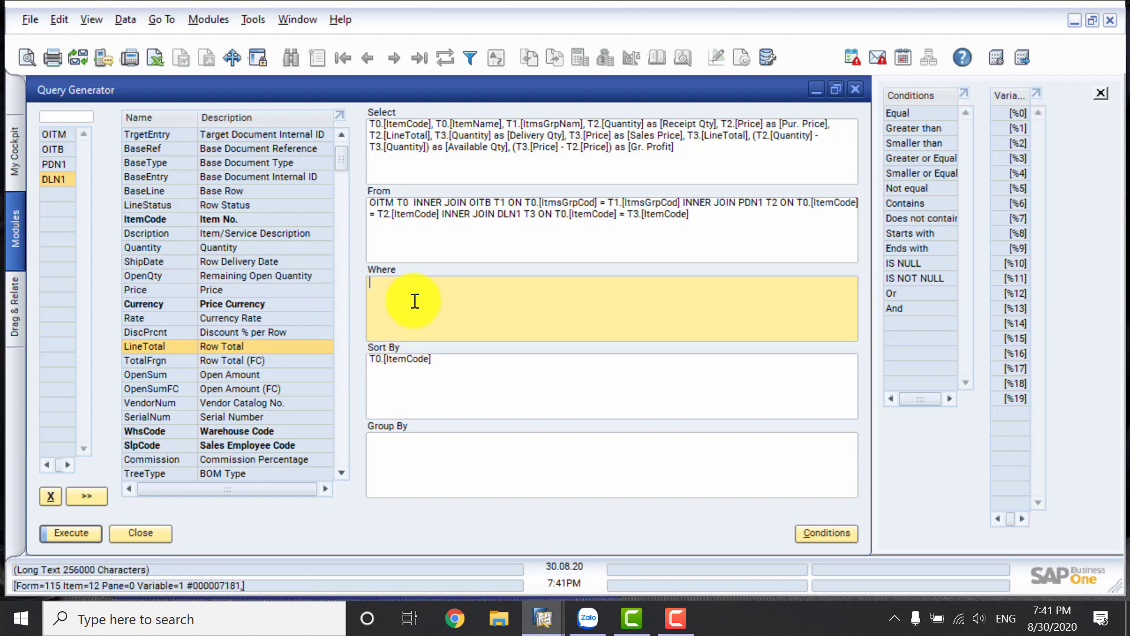
key(ctrl+v)
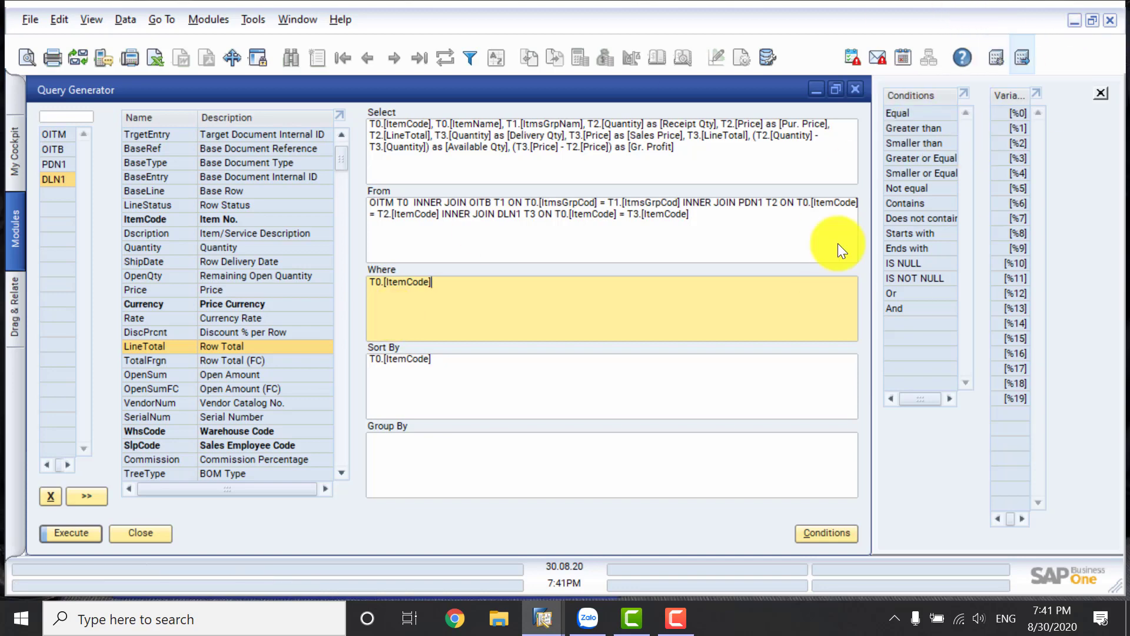
click(847, 530)
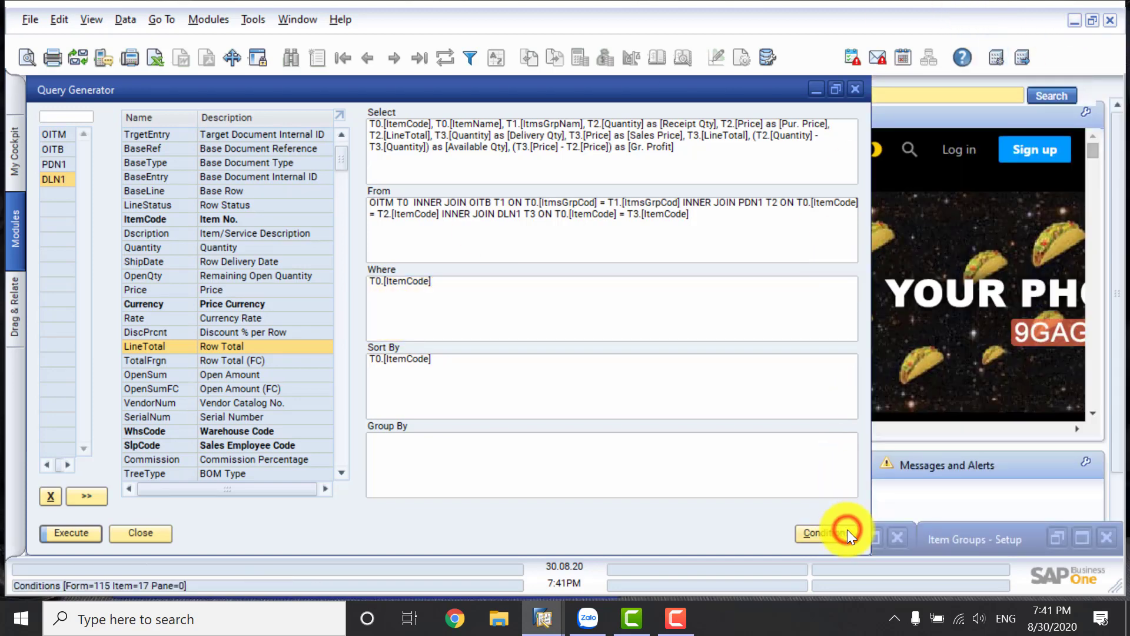
click(847, 528)
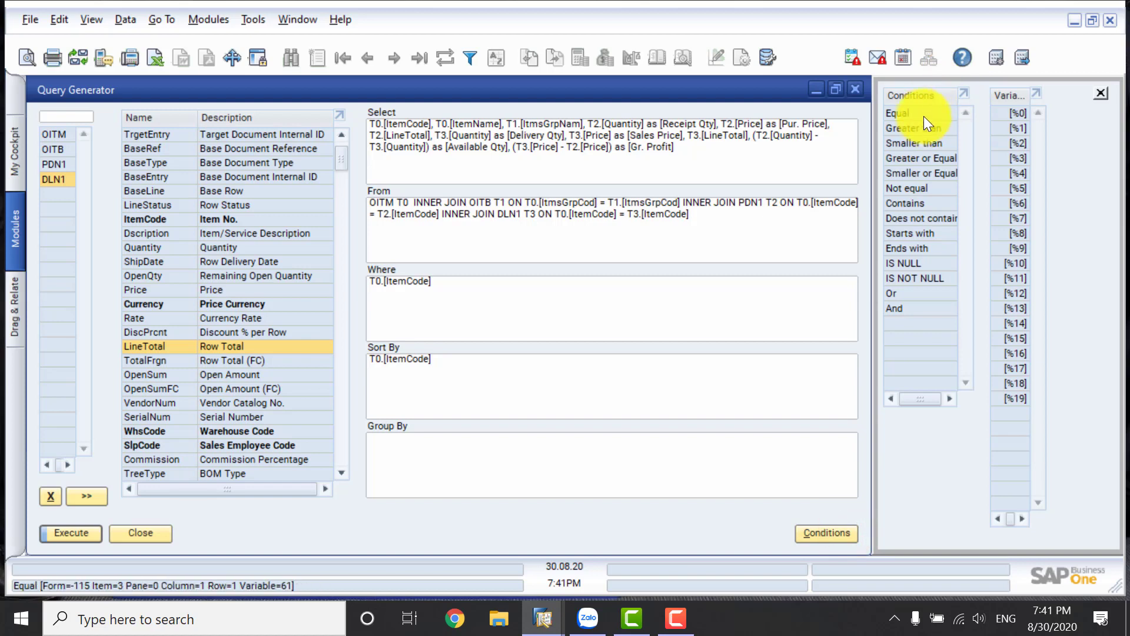
click(491, 283)
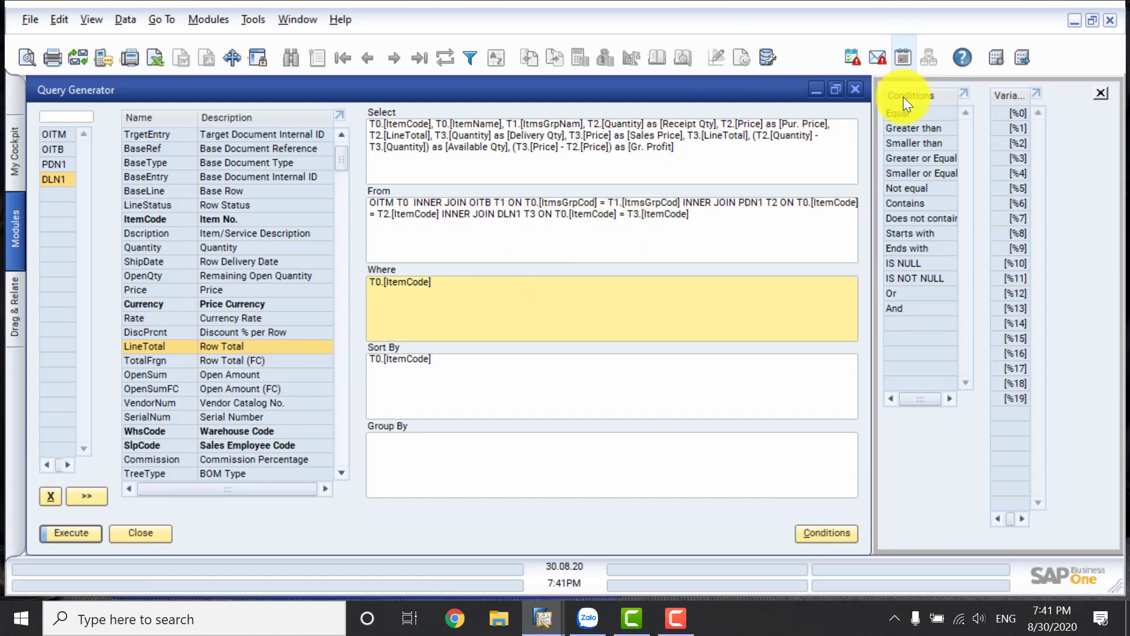
click(902, 111)
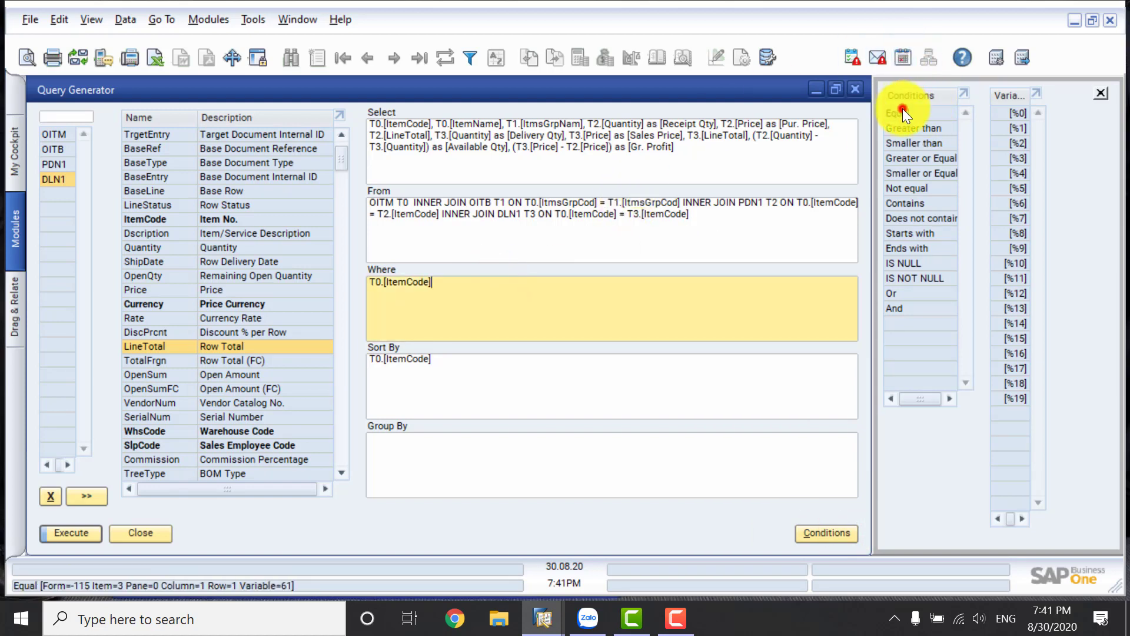
click(1015, 113)
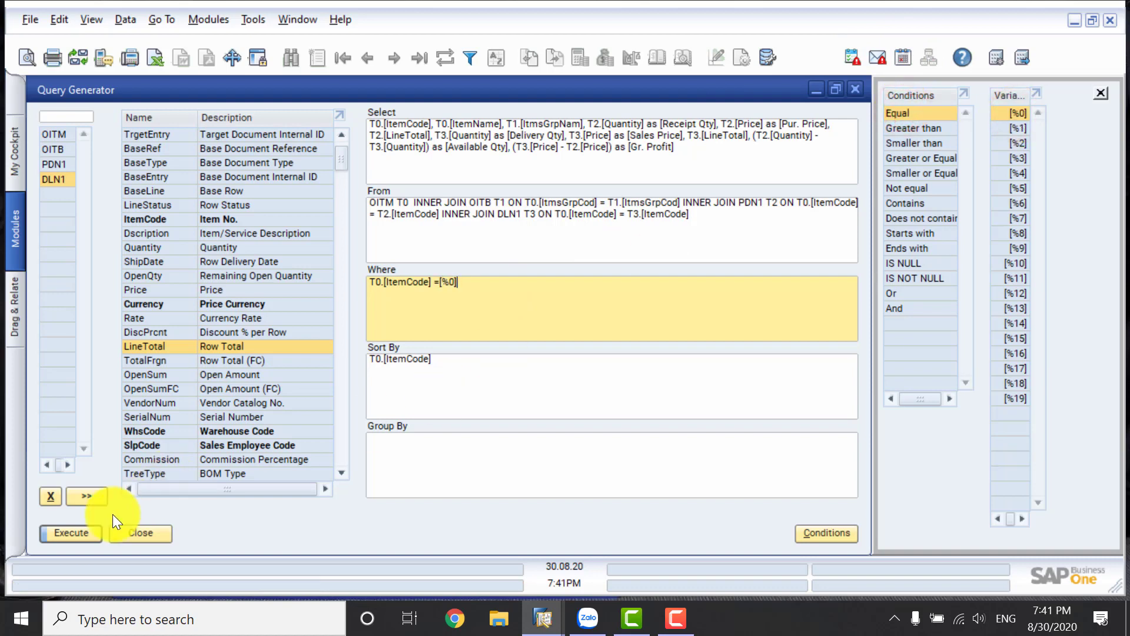
Preview the query with item number VPP001 as the selection criterion, and return to the query definition.
click(81, 533)
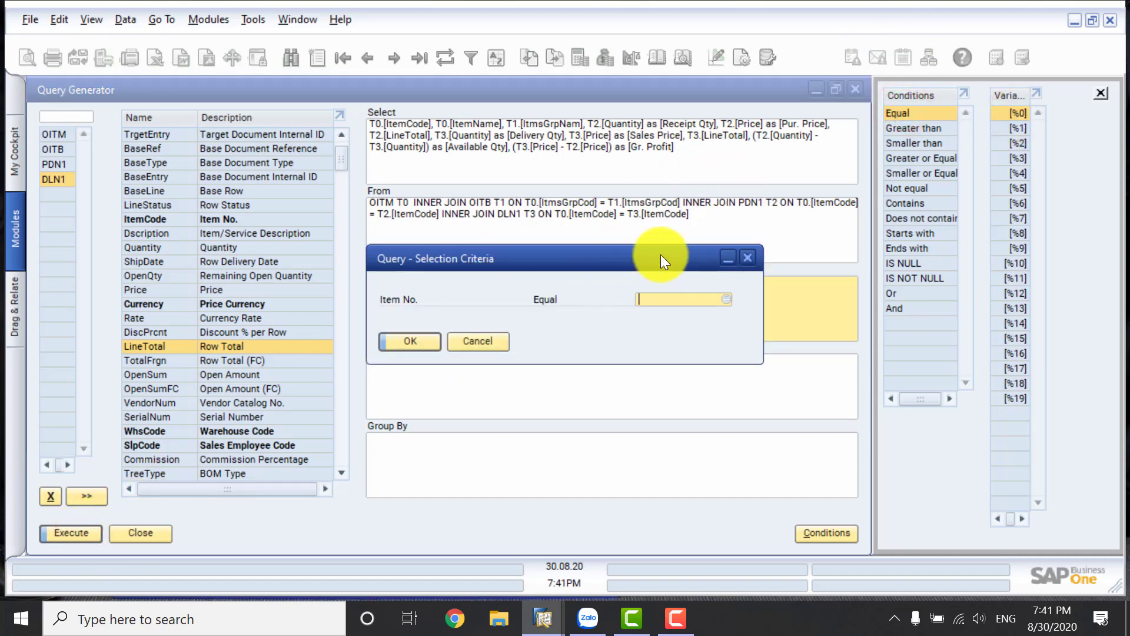
click(726, 299)
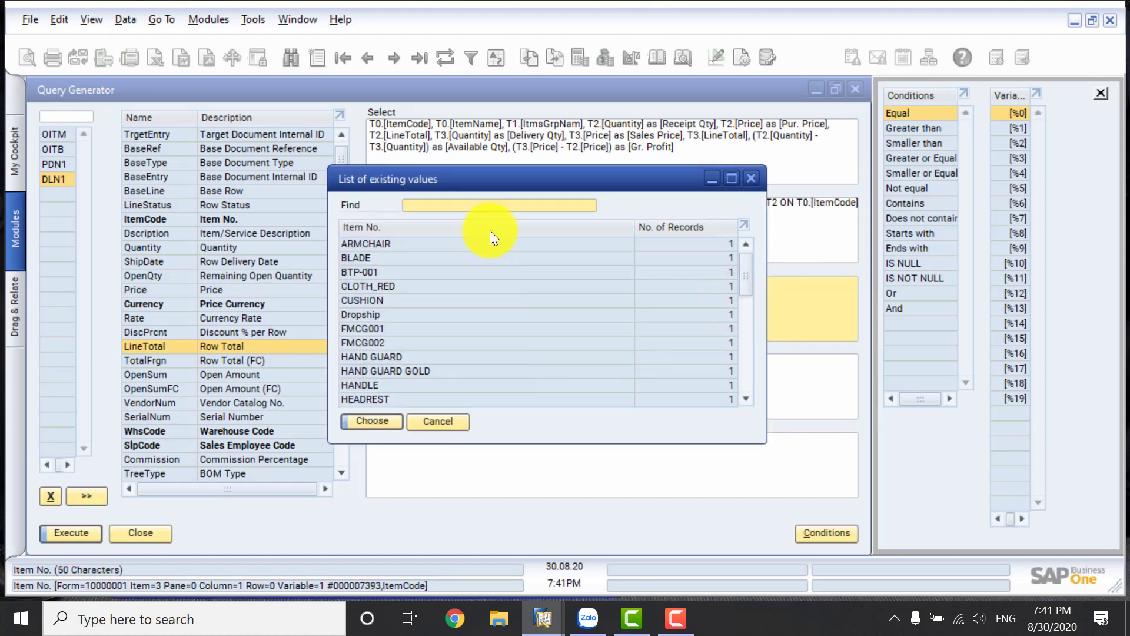
text(vp)
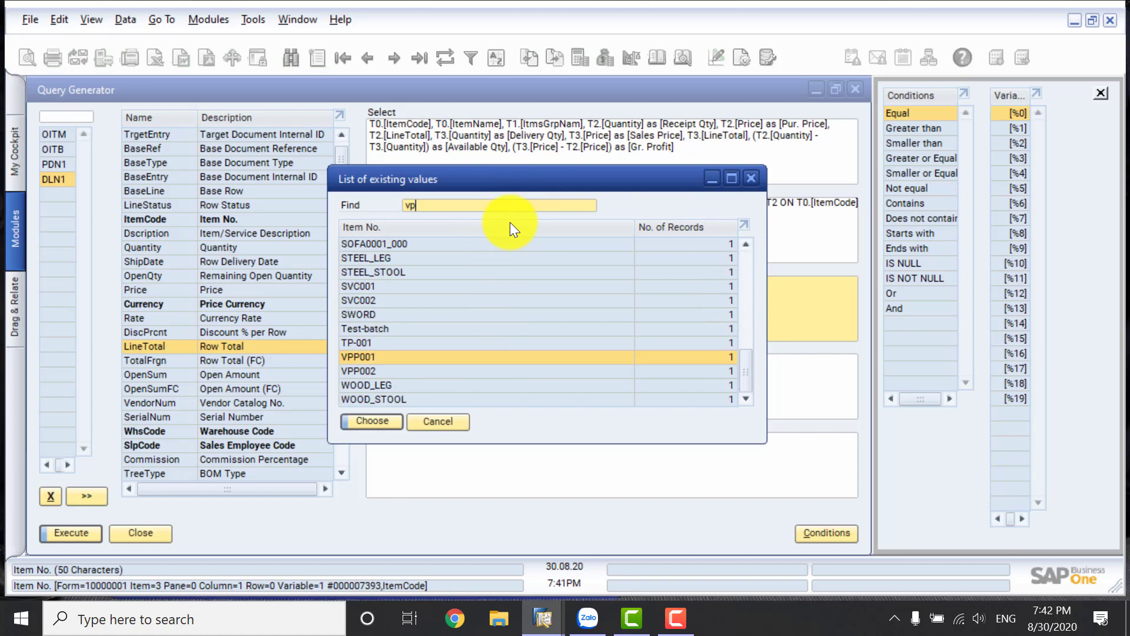
click(373, 371)
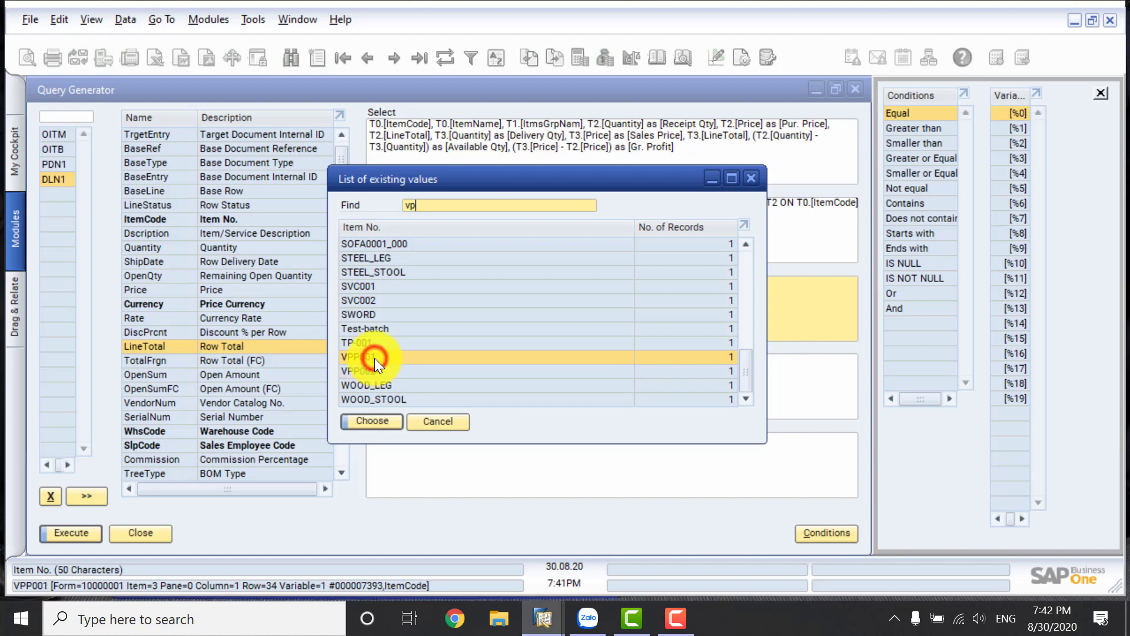
click(372, 421)
click(415, 340)
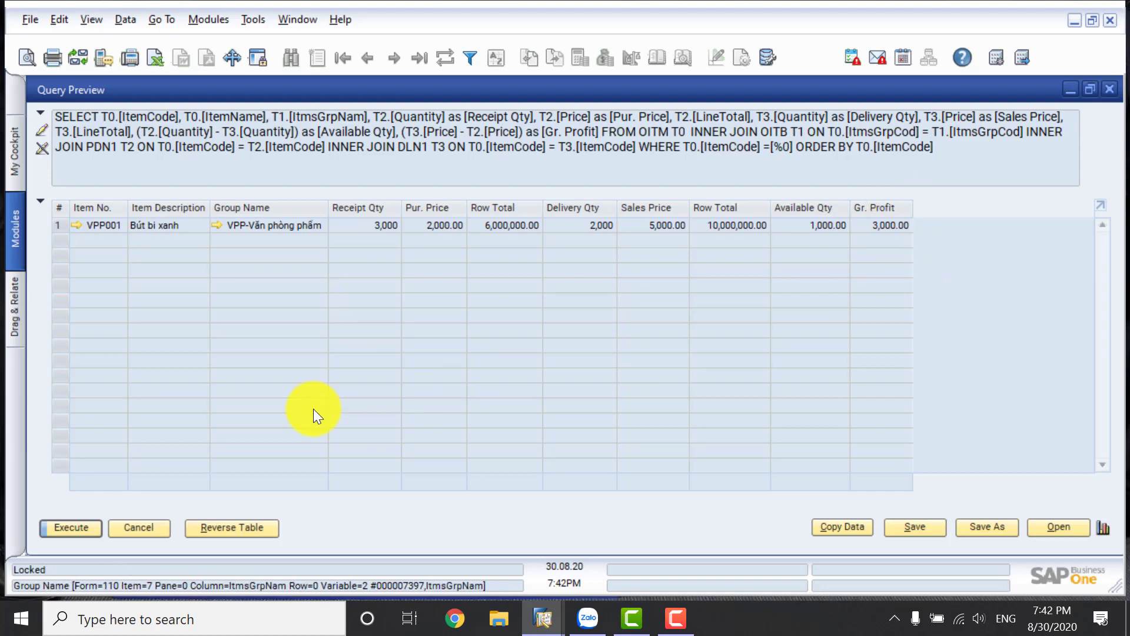
click(147, 522)
Extend the gross profit alias in the Select clause to [Gr. Profit on each unit].
click(691, 154)
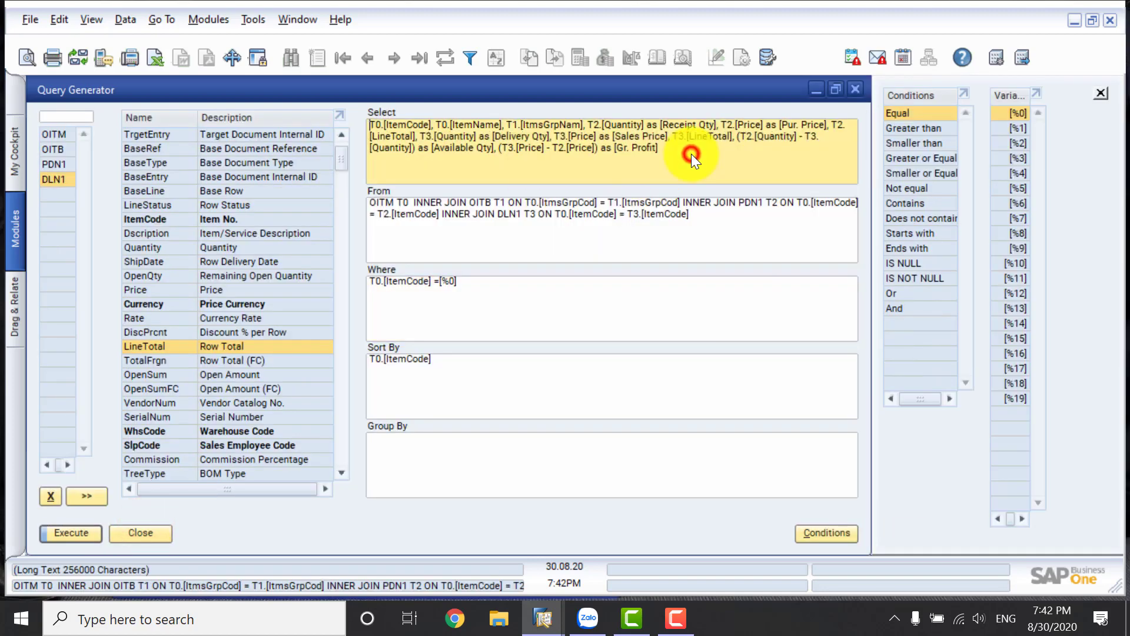
click(656, 150)
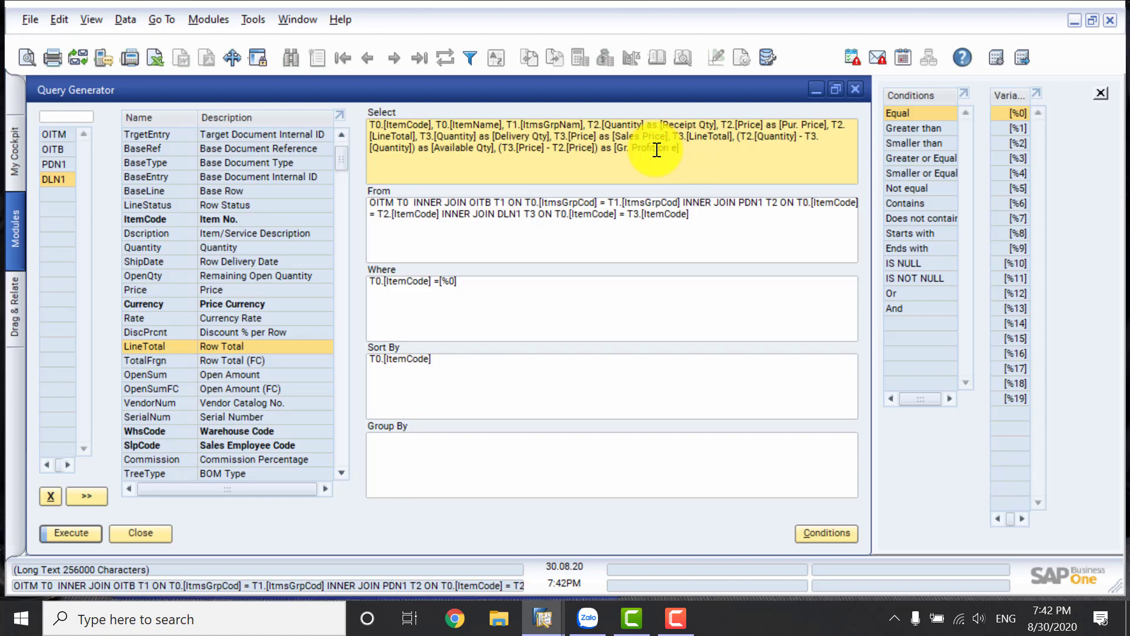
text(ach)
key(BackSpace)
key(BackSpace)
key(BackSpace)
text(ach unit)
Execute the query for item number VPP001, picking the item from the list of existing values.
click(80, 532)
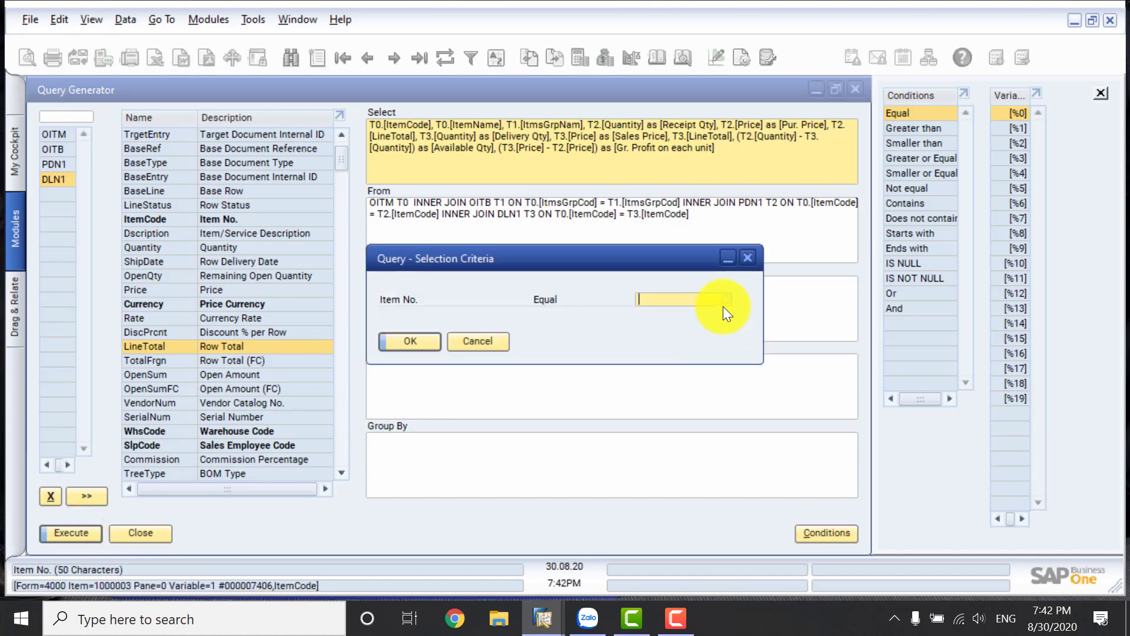
click(725, 302)
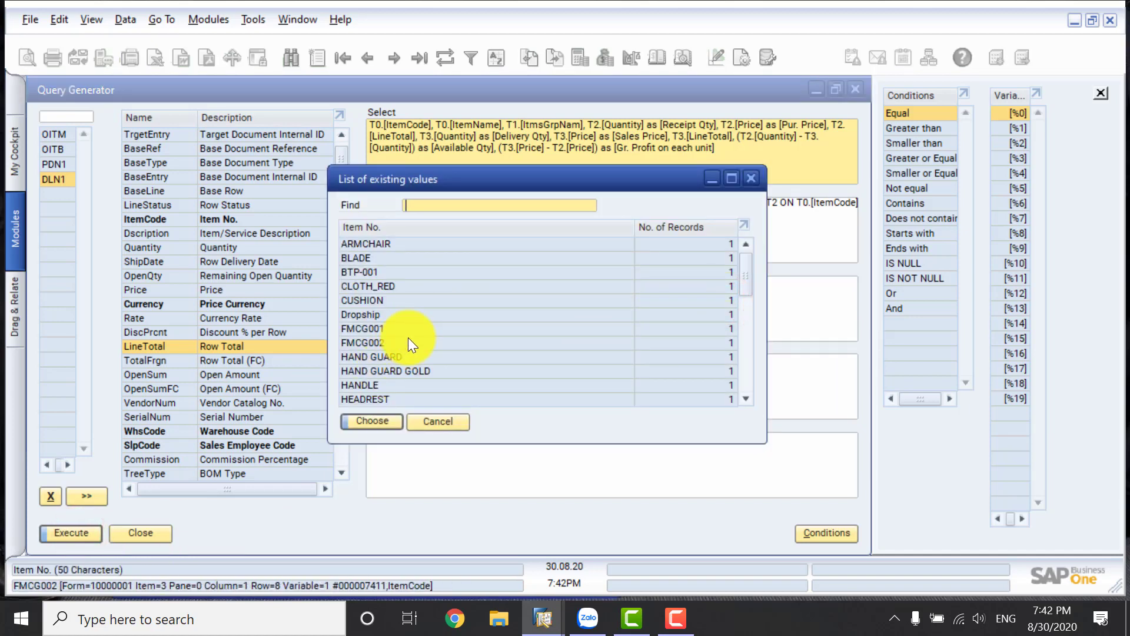
text(vp)
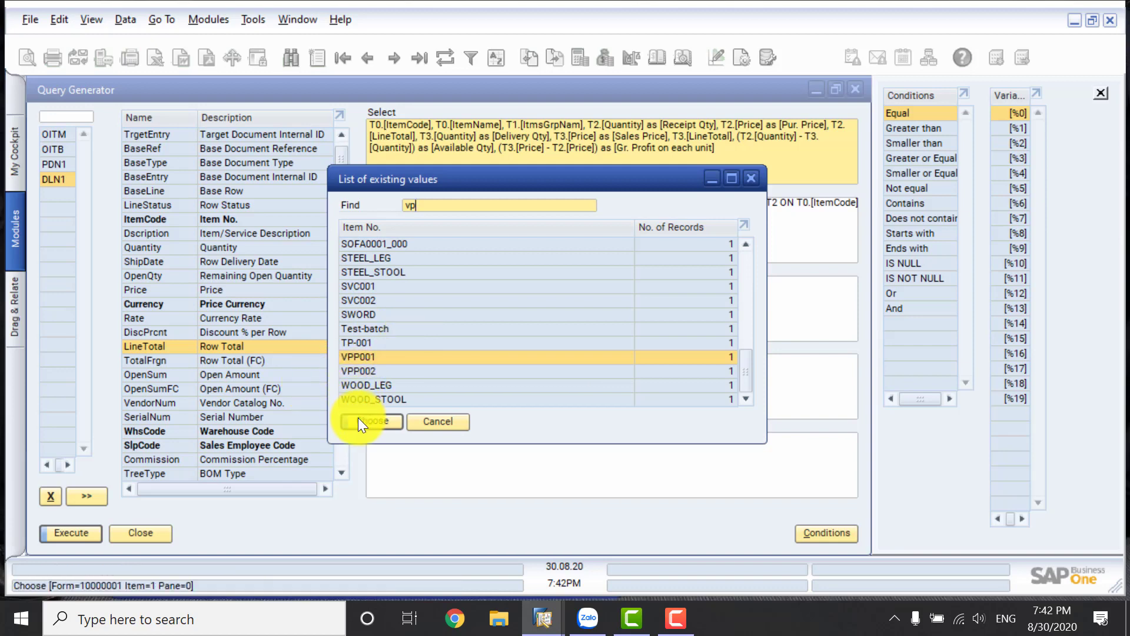
click(358, 419)
click(423, 344)
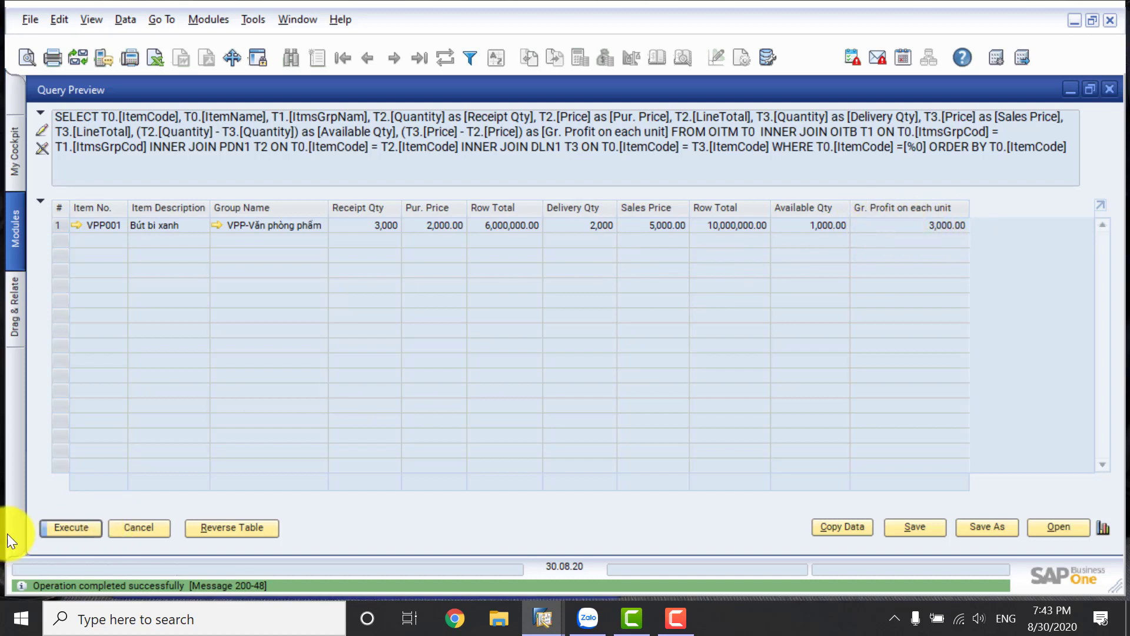
Save the query as Query 2 in the General category, and close the query results and the Query Generator.
click(911, 526)
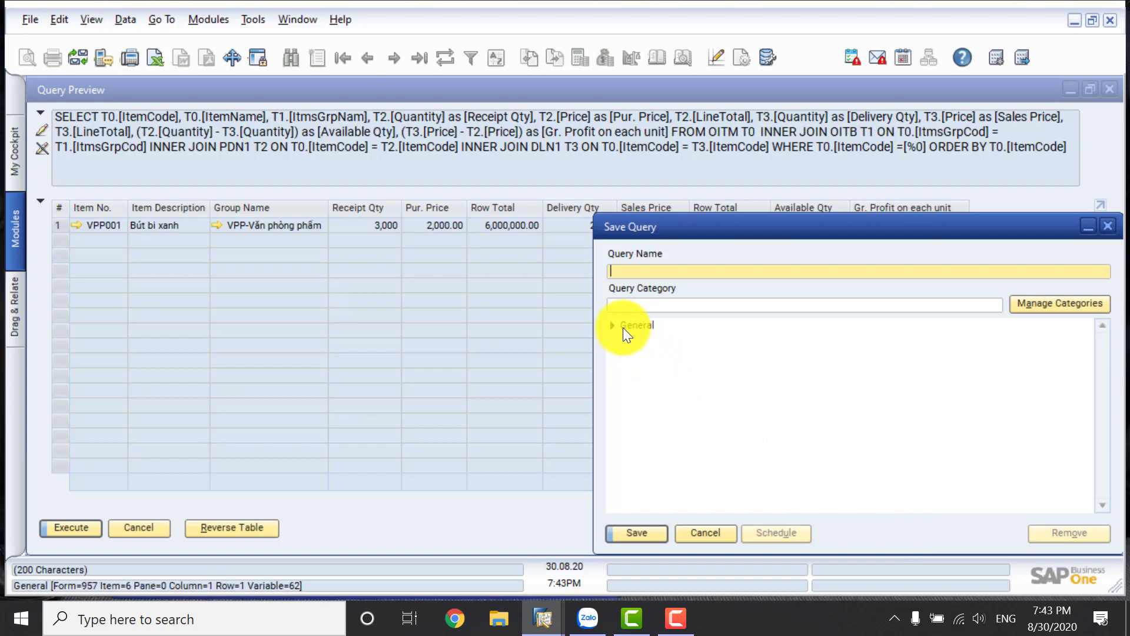
click(613, 323)
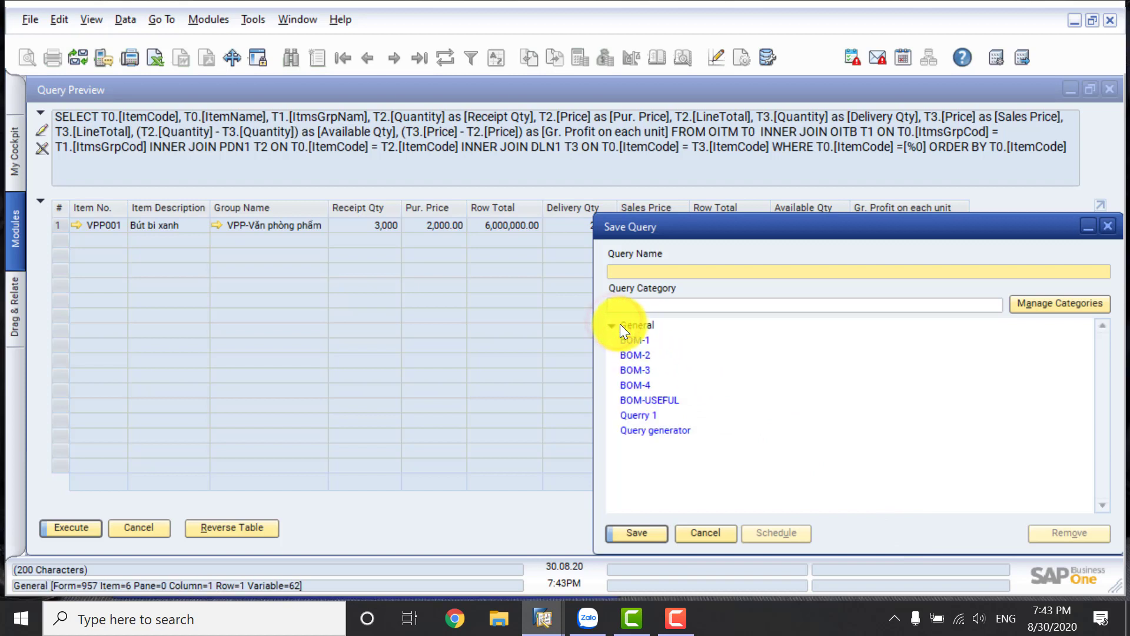
click(619, 324)
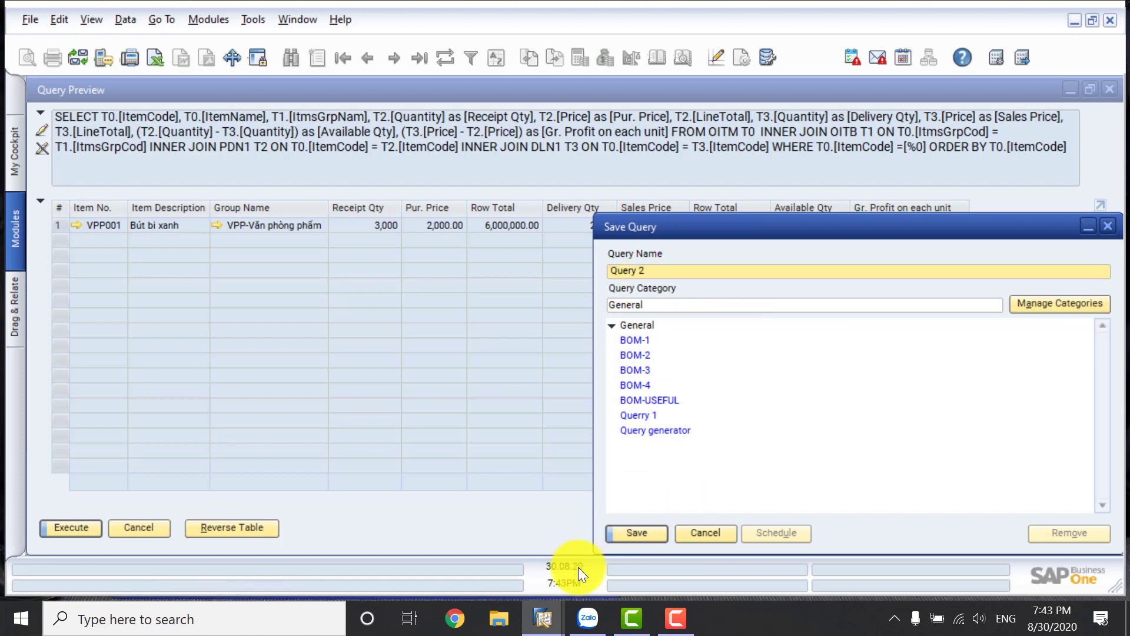
click(652, 533)
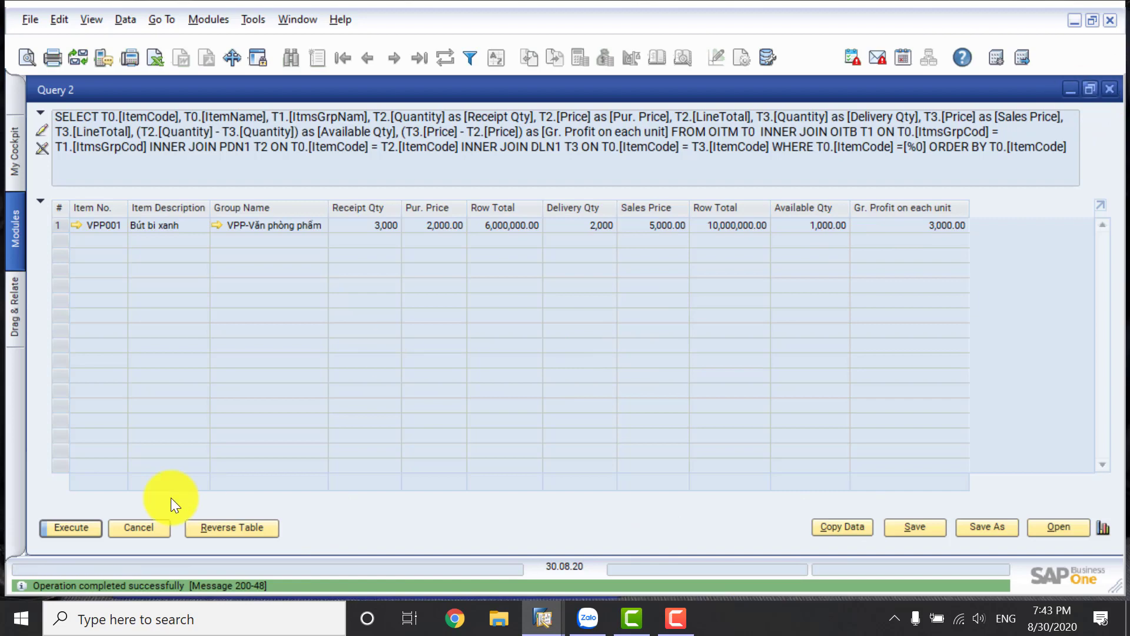
click(158, 525)
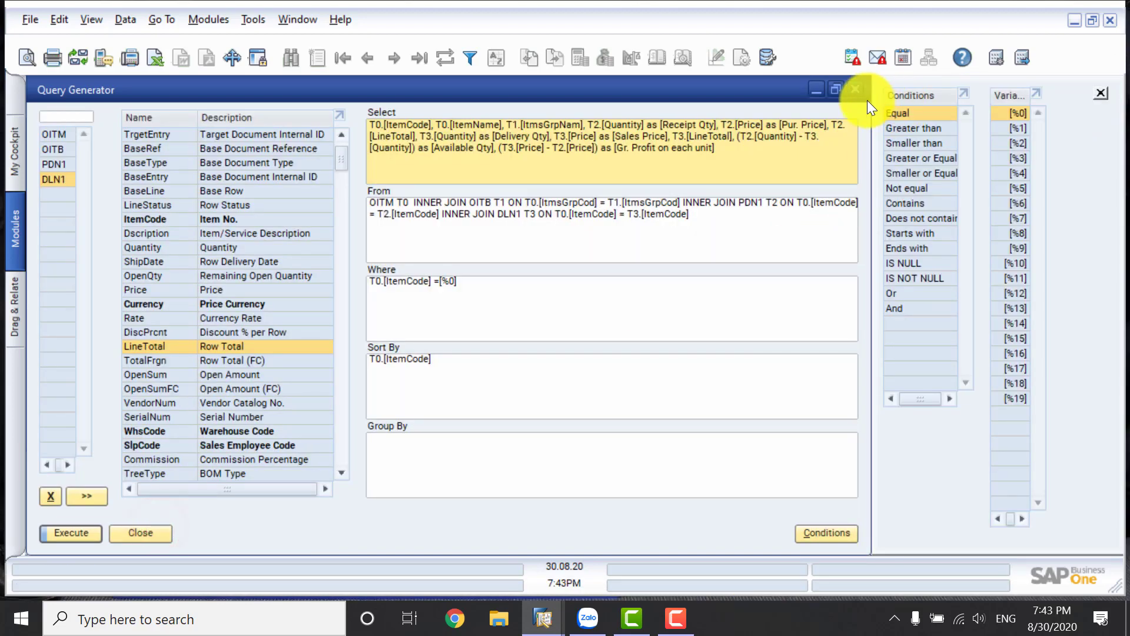
click(143, 535)
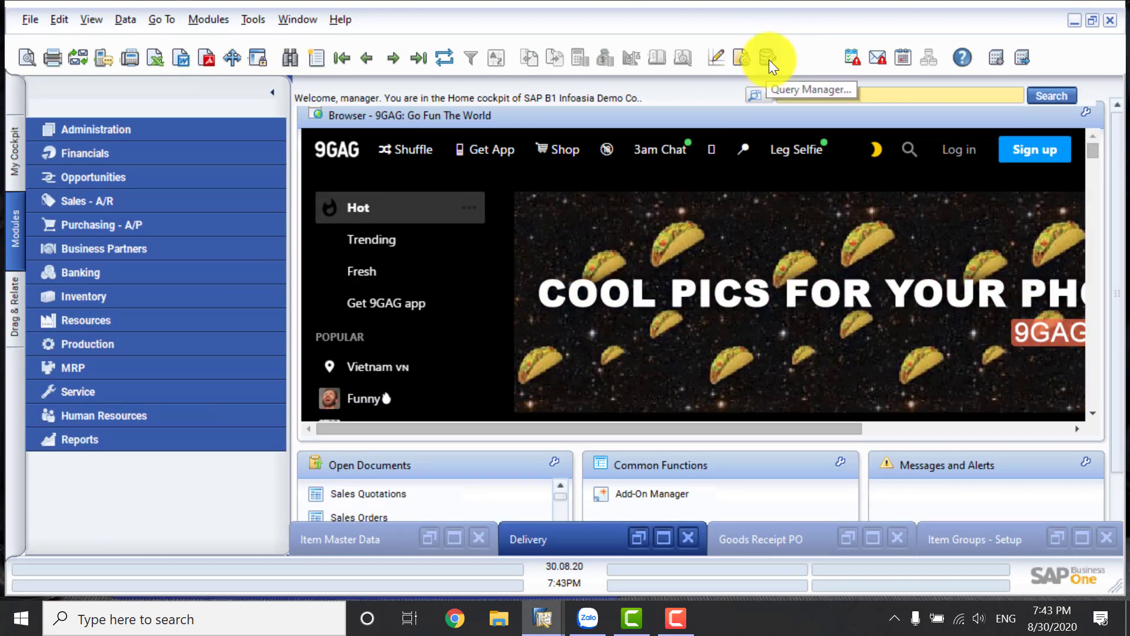
Run the saved Query 2 from the General category of the Query Manager with item number VPP001 as the criterion.
click(768, 57)
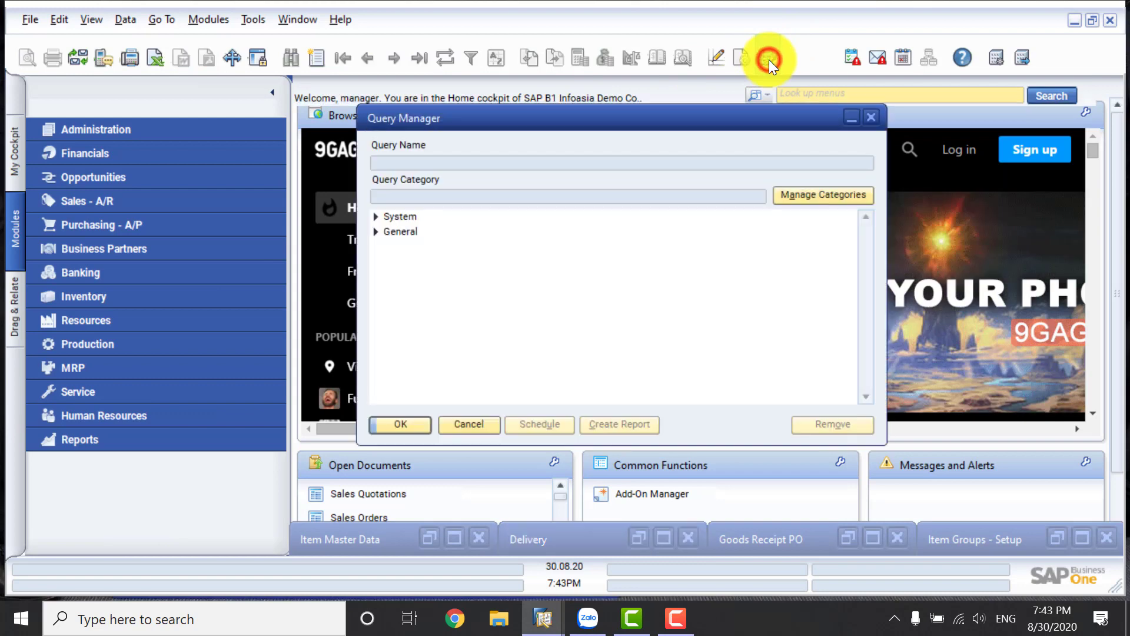
click(376, 231)
click(399, 337)
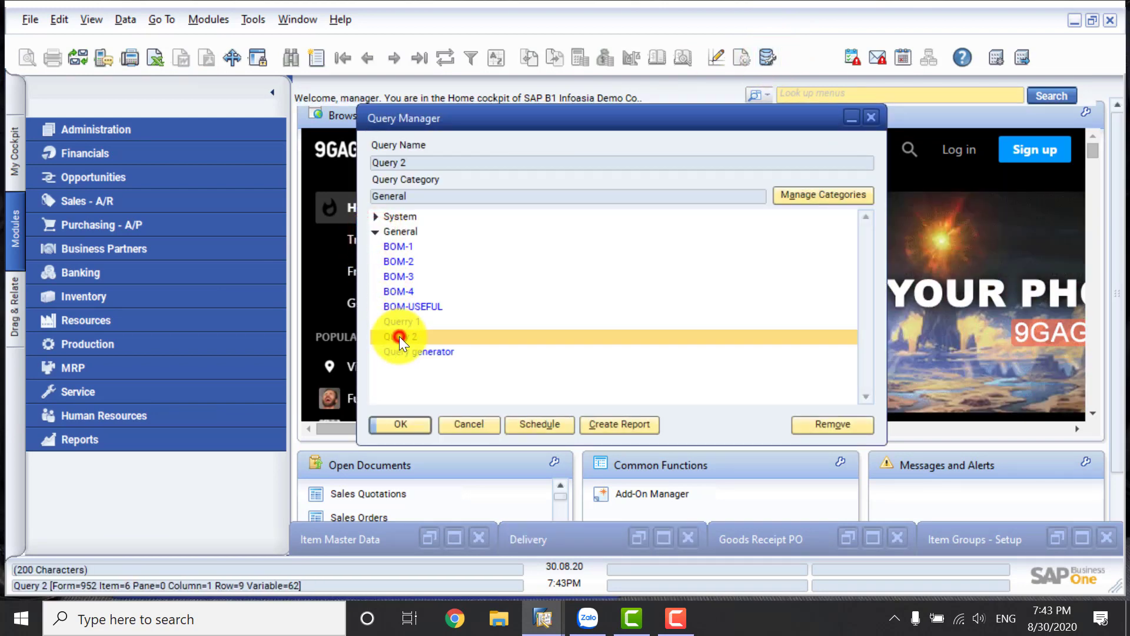
click(406, 421)
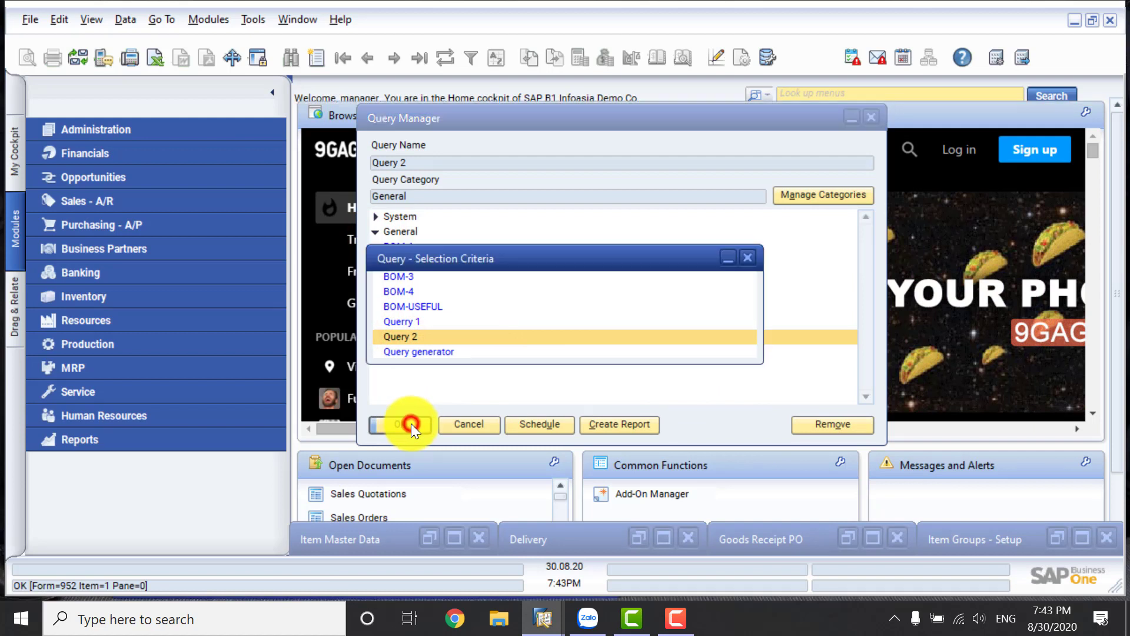
click(726, 298)
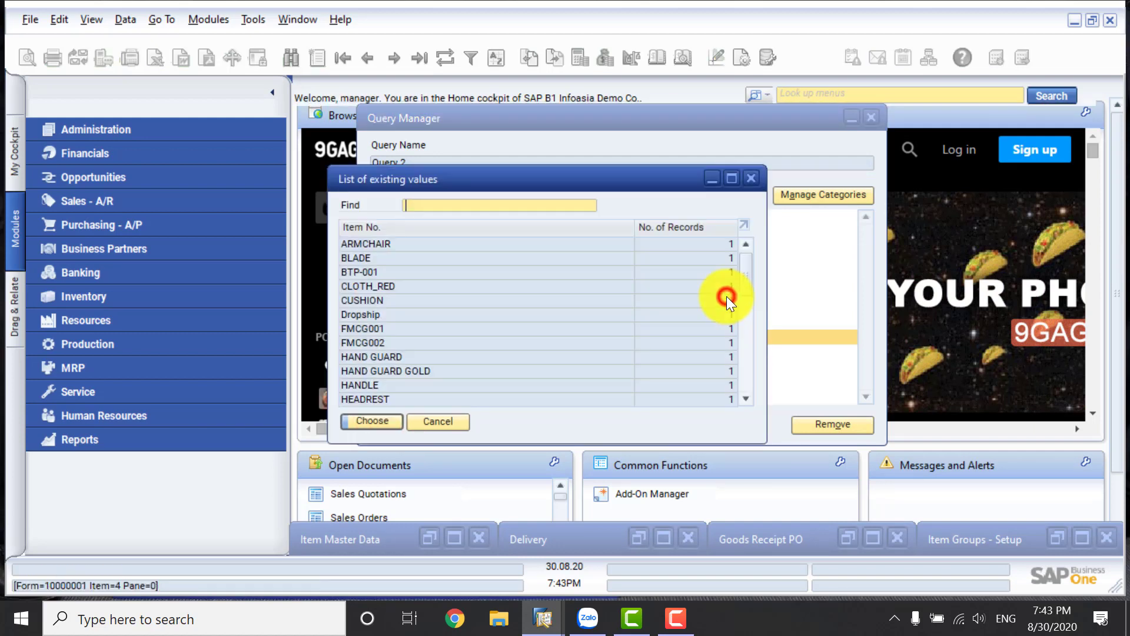
text(vp)
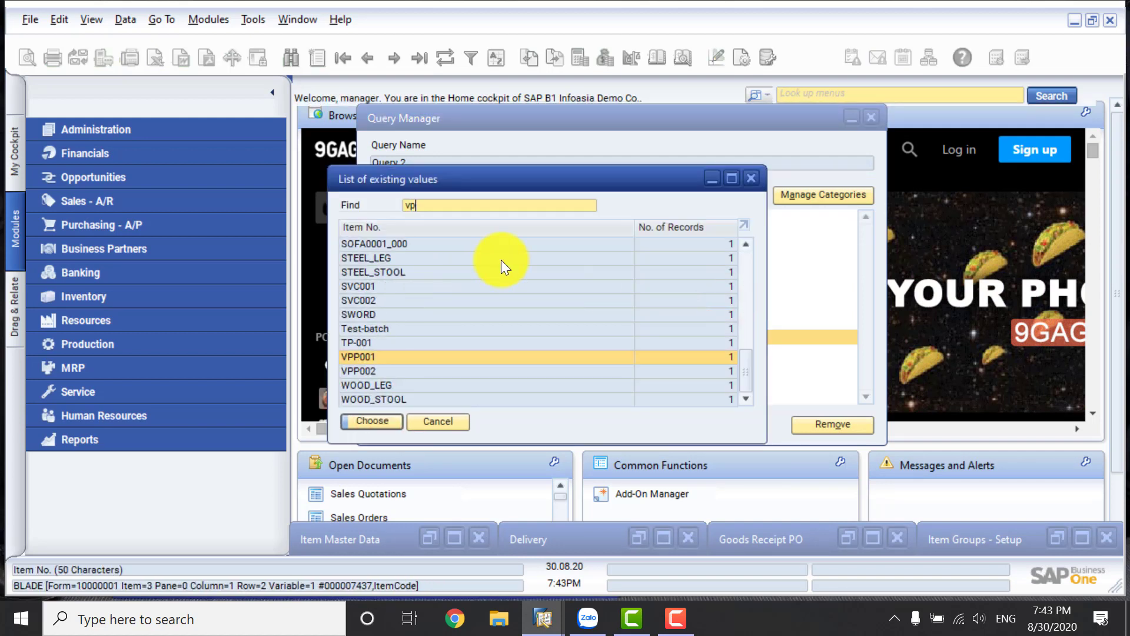
click(384, 419)
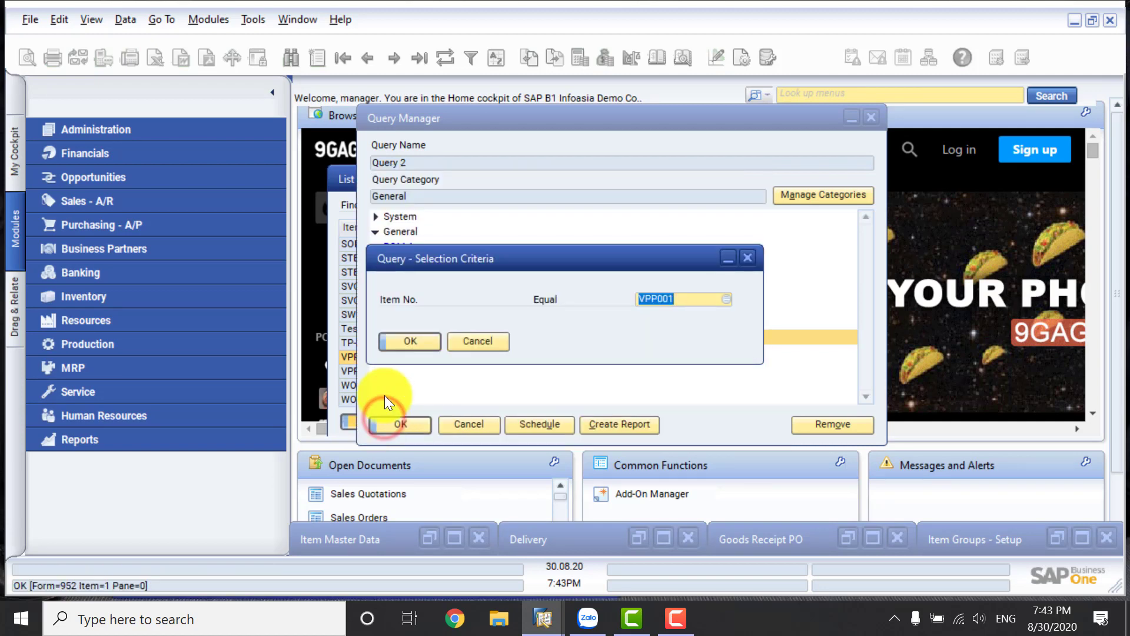
click(387, 341)
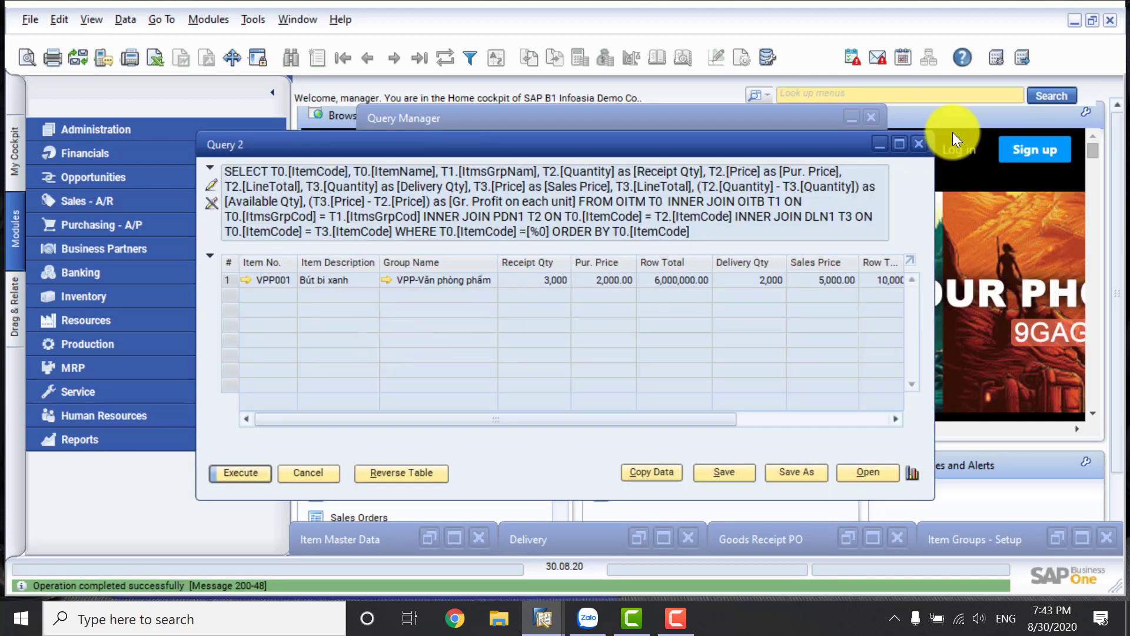
Maximize the Query 2 window, make its SQL statement editable, and collapse the results to enlarge the statement area.
click(899, 144)
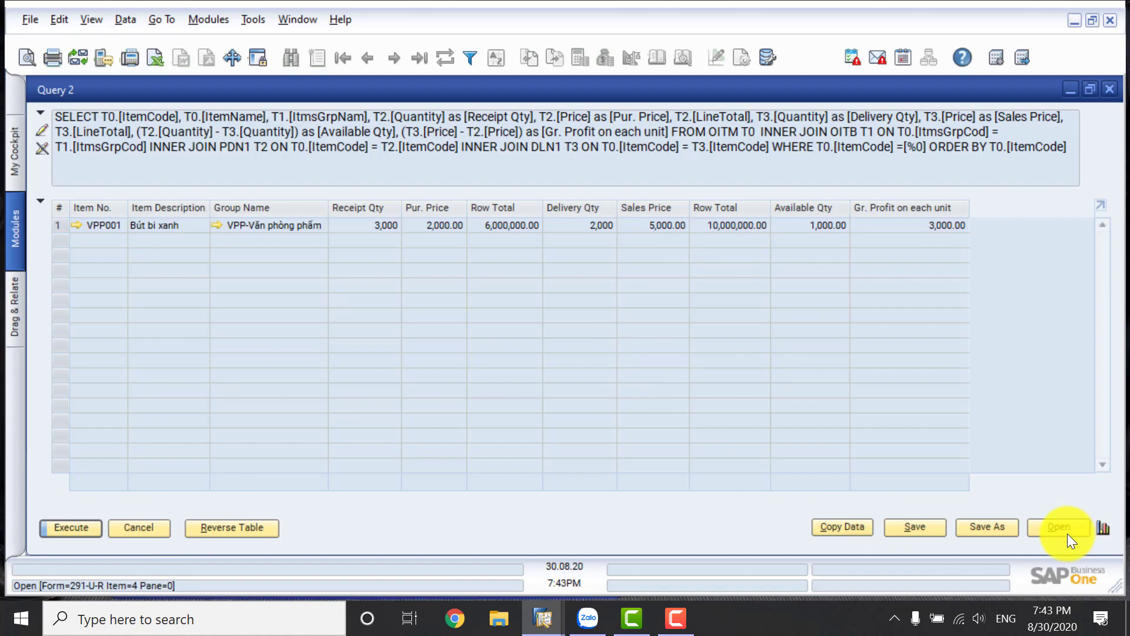
click(45, 128)
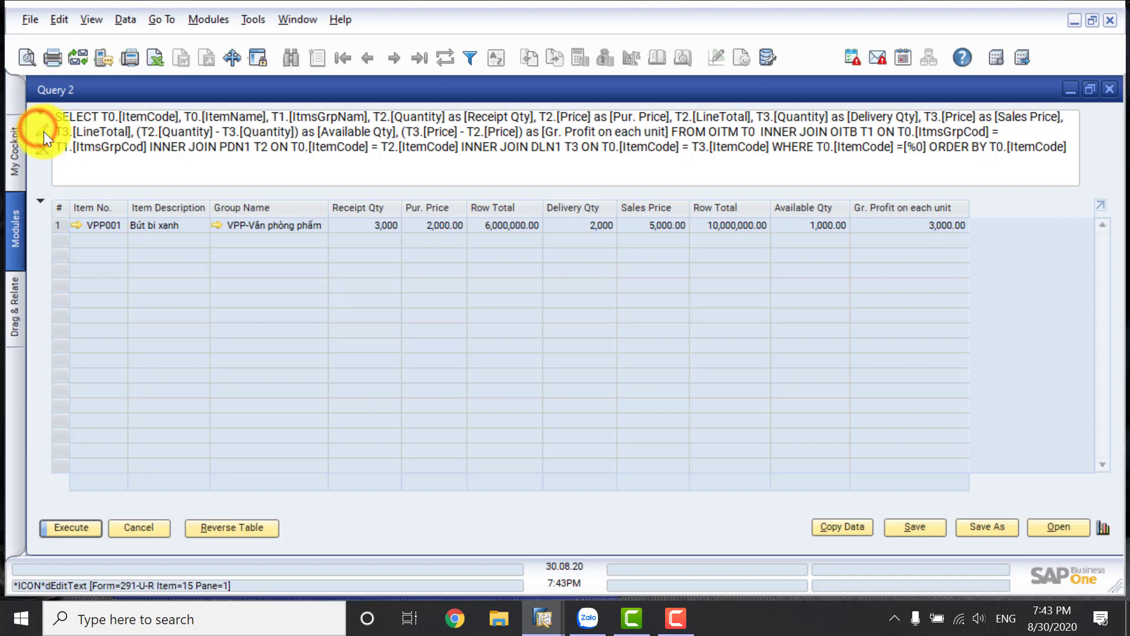
click(39, 203)
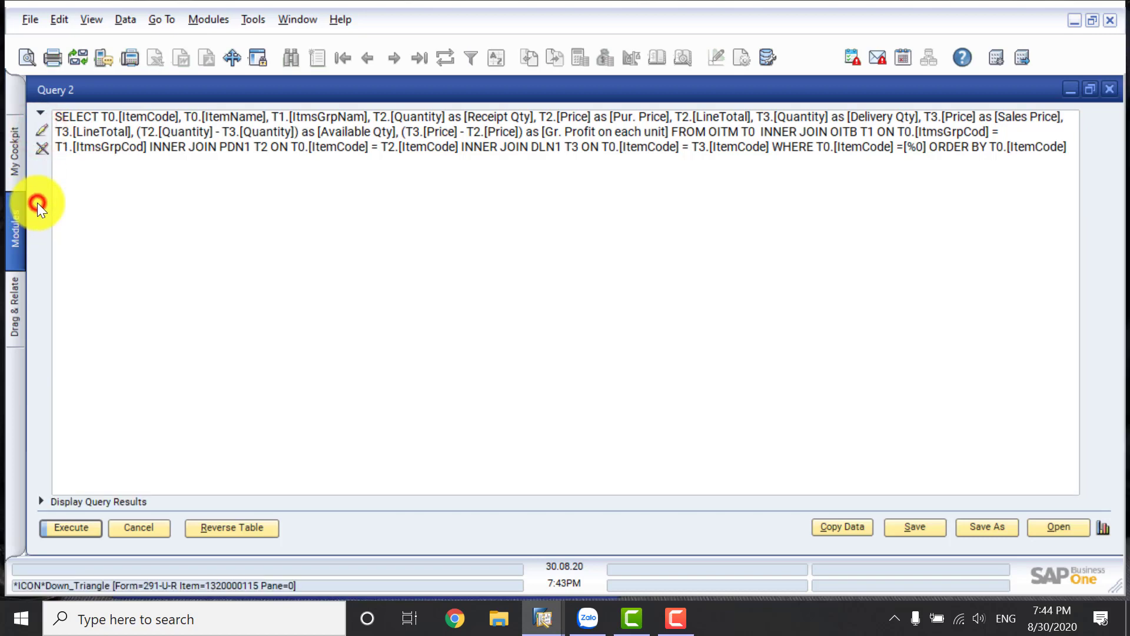
click(299, 171)
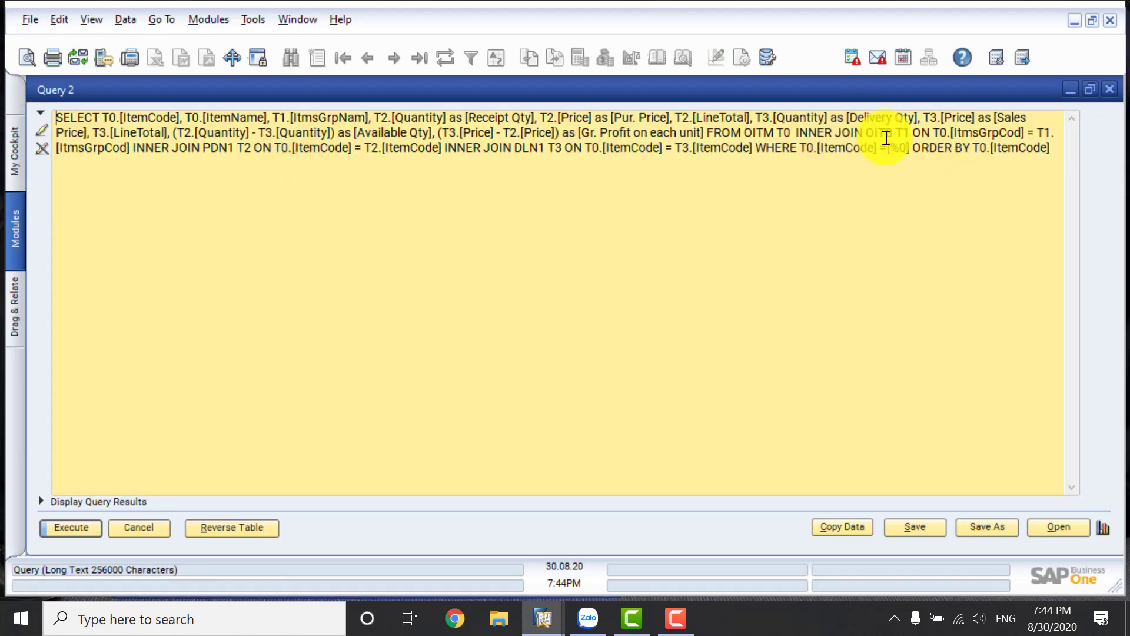